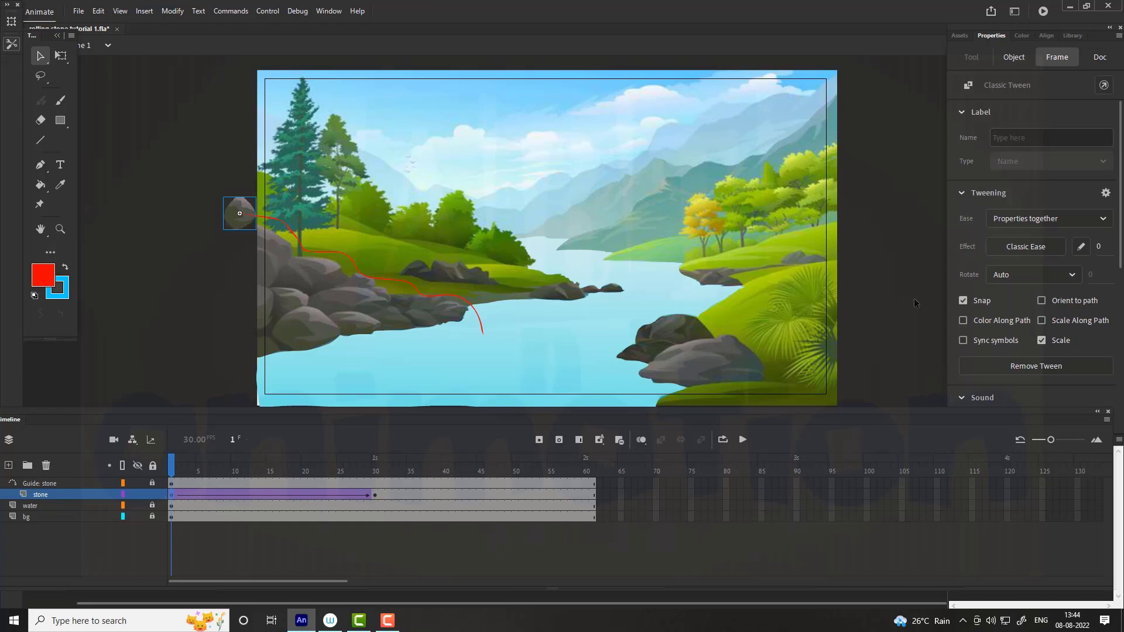
# Set the stone's classic tween to rotate clockwise 3 times and test the movie.
pyautogui.click(1038, 276)
pyautogui.click(1010, 325)
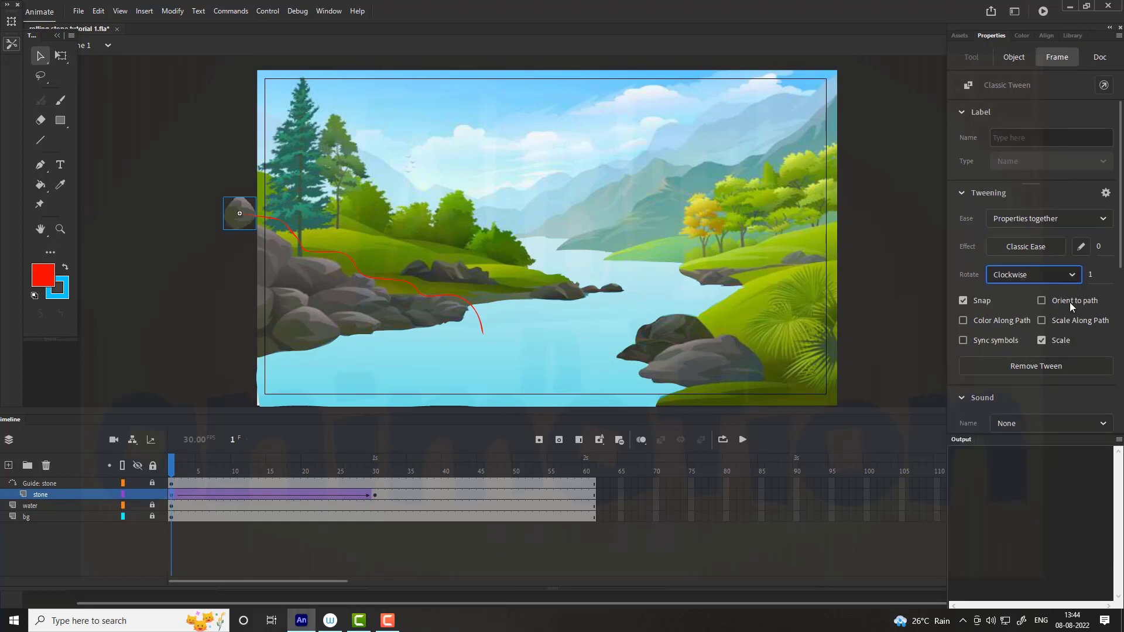
pyautogui.click(1090, 276)
pyautogui.write('3')
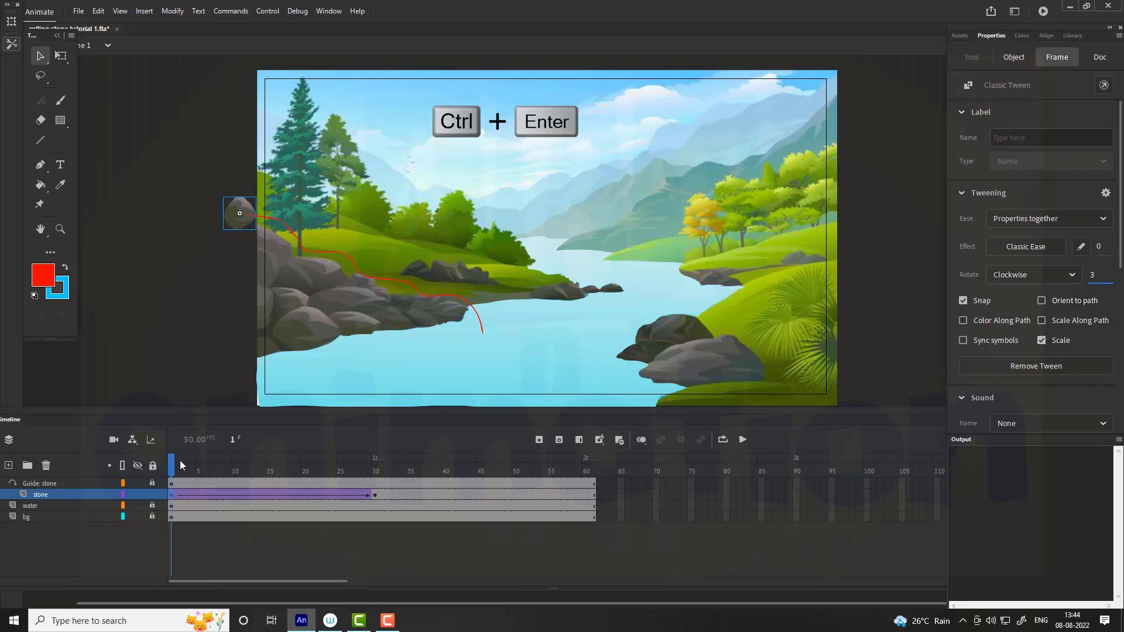
pyautogui.hotkey('ctrl', 'Return')
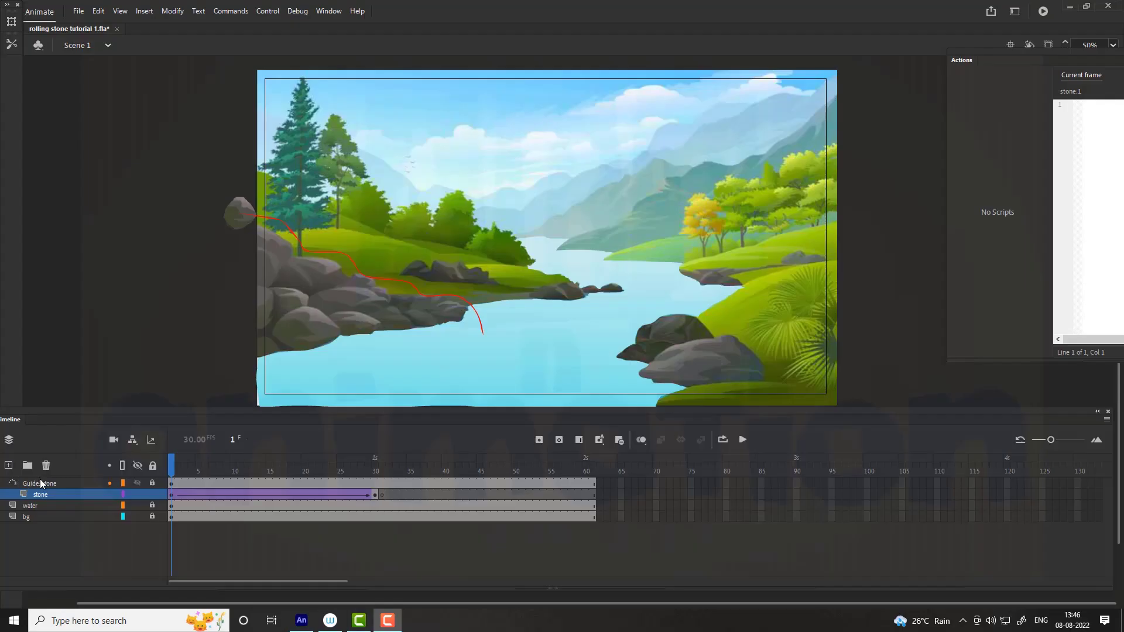
# Add a new layer above the stone's guide layer and name it "splash".
pyautogui.click(38, 483)
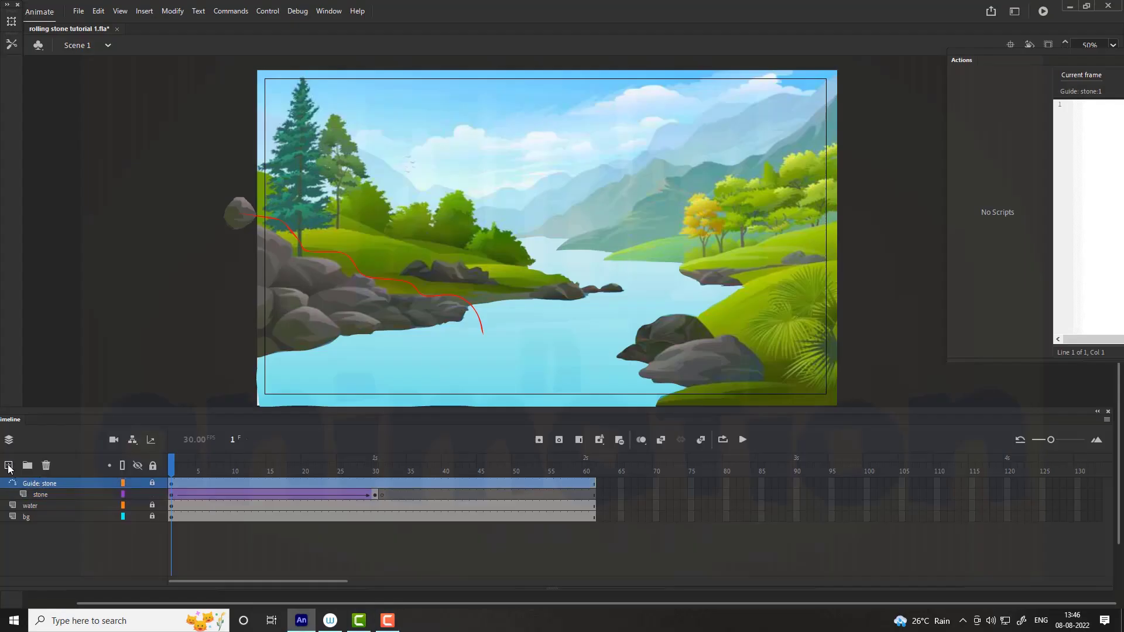
pyautogui.click(9, 466)
pyautogui.doubleClick(35, 482)
pyautogui.write('splash')
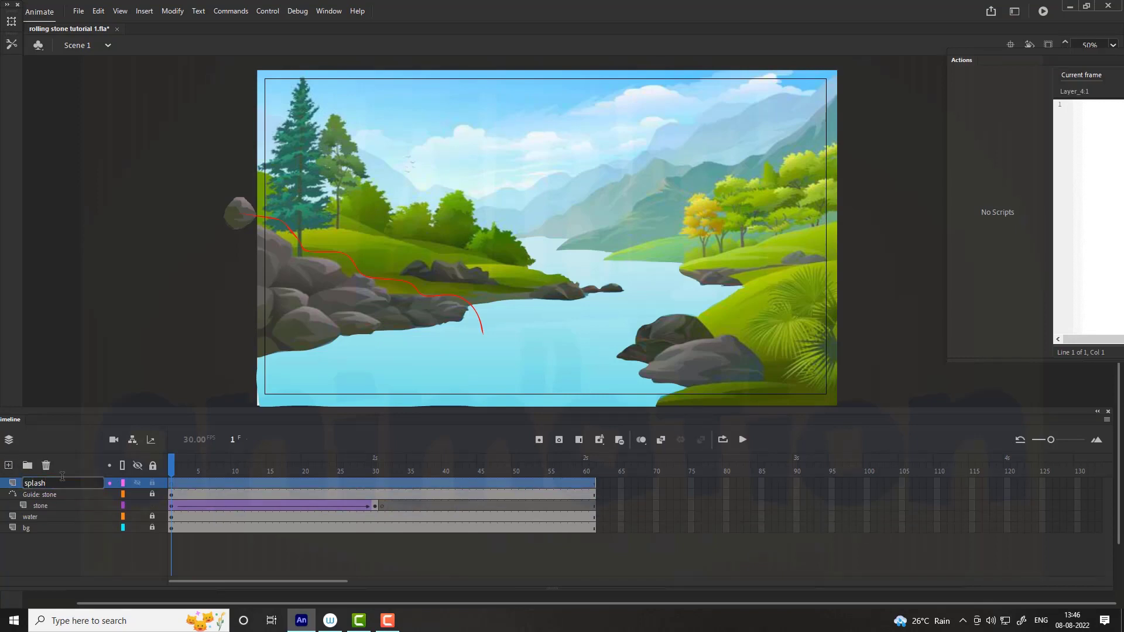
pyautogui.press('Return')
# On frame 30 of the splash layer, brush a crown-shaped splash outline around the stone in light blue #00CCFF.
pyautogui.click(373, 480)
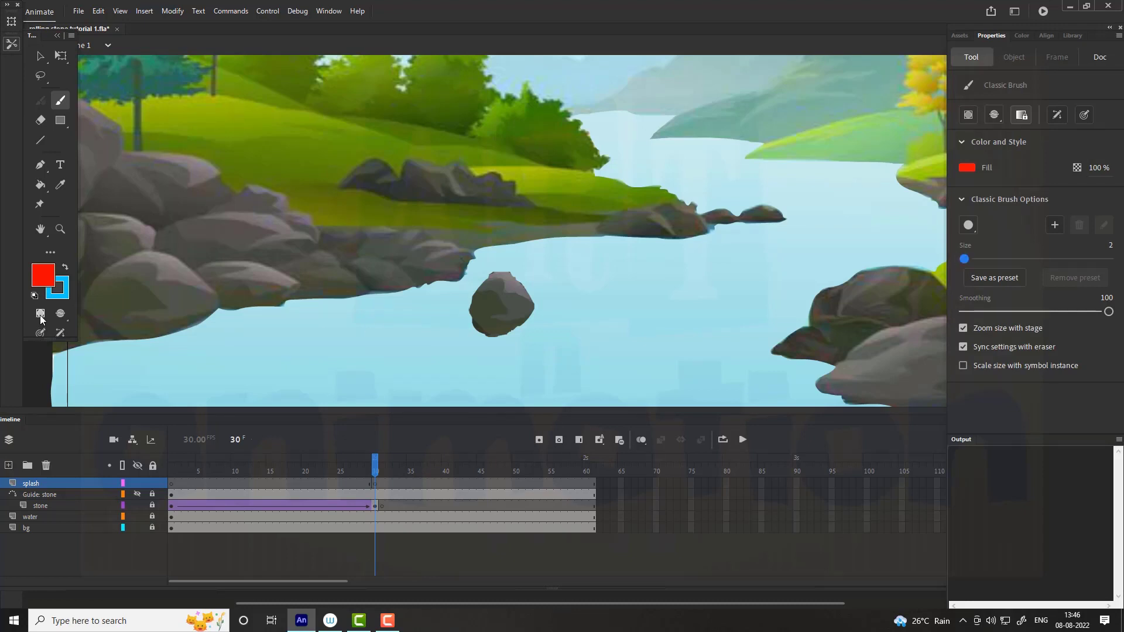
pyautogui.click(43, 278)
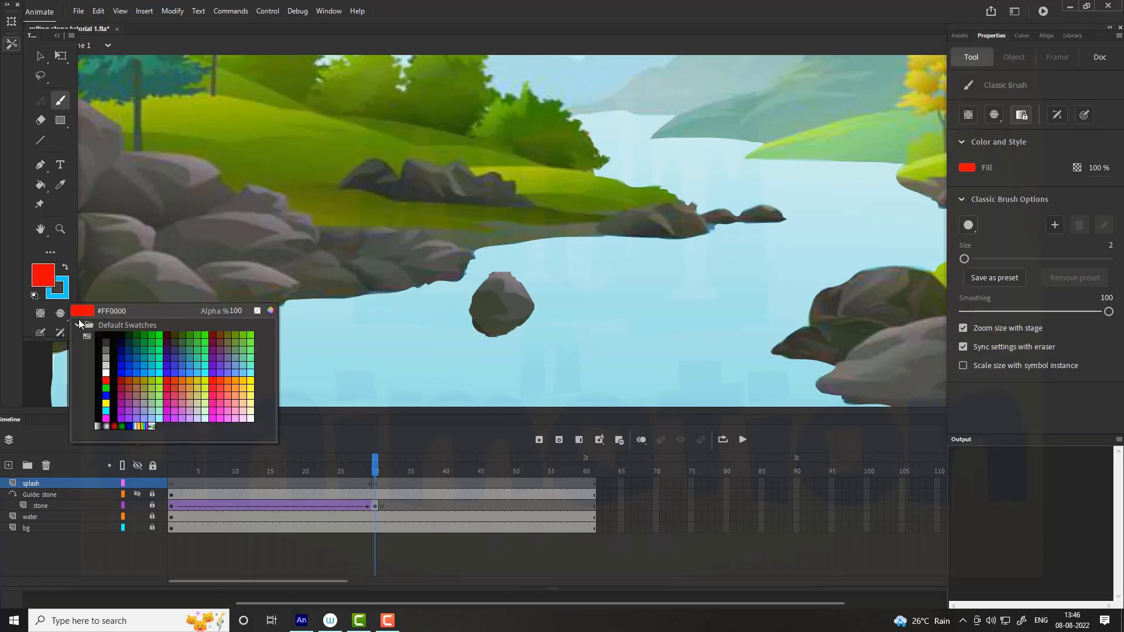
pyautogui.click(159, 371)
pyautogui.moveTo(456, 296)
pyautogui.mouseDown()
pyautogui.moveTo(513, 350)
pyautogui.moveTo(557, 296)
pyautogui.moveTo(455, 295)
pyautogui.mouseUp()
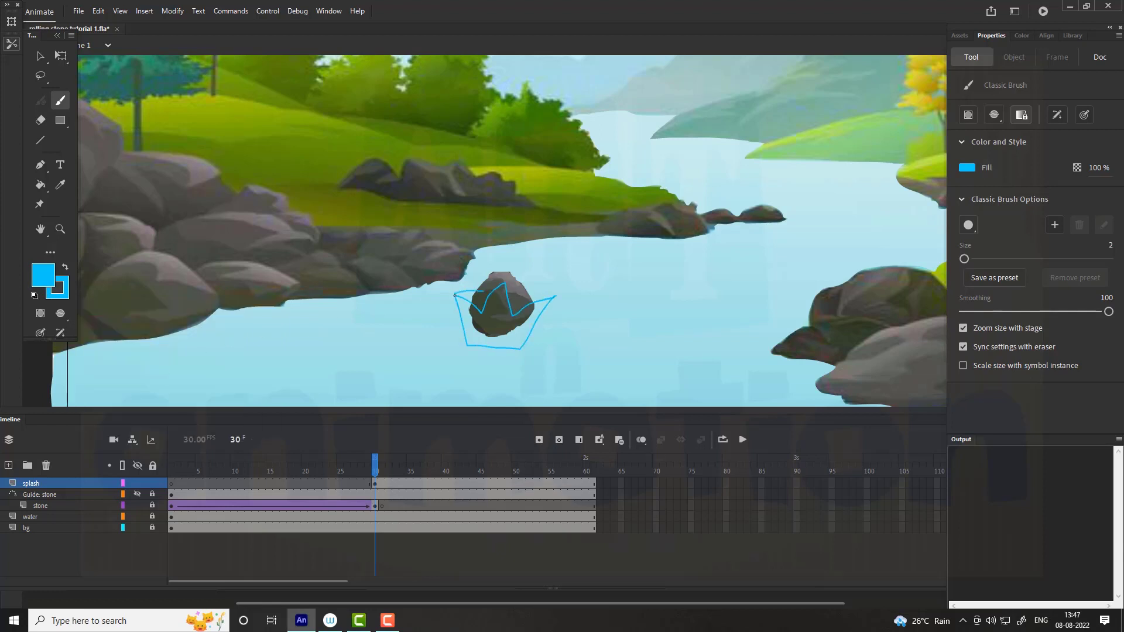
# With onion skinning on, clear a new keyframe at frame 32 and redraw the splash as a narrow base with a wide curling rim.
pyautogui.moveTo(381, 466); pyautogui.dragTo(389, 465)
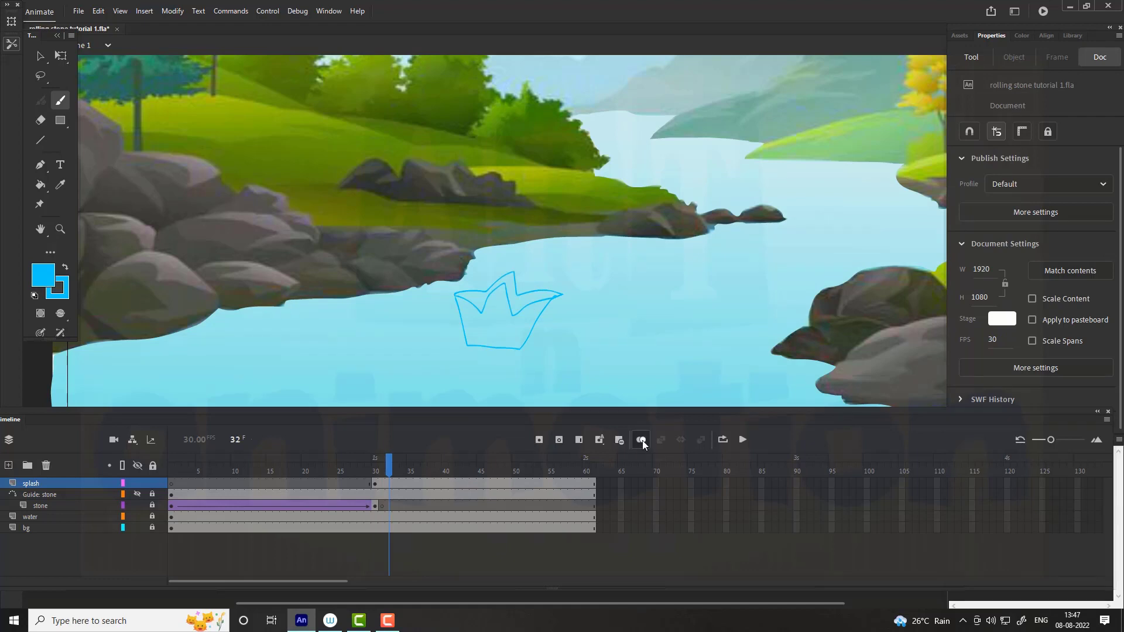
pyautogui.click(642, 440)
pyautogui.press('F6')
pyautogui.hotkey('ctrl', 'a')
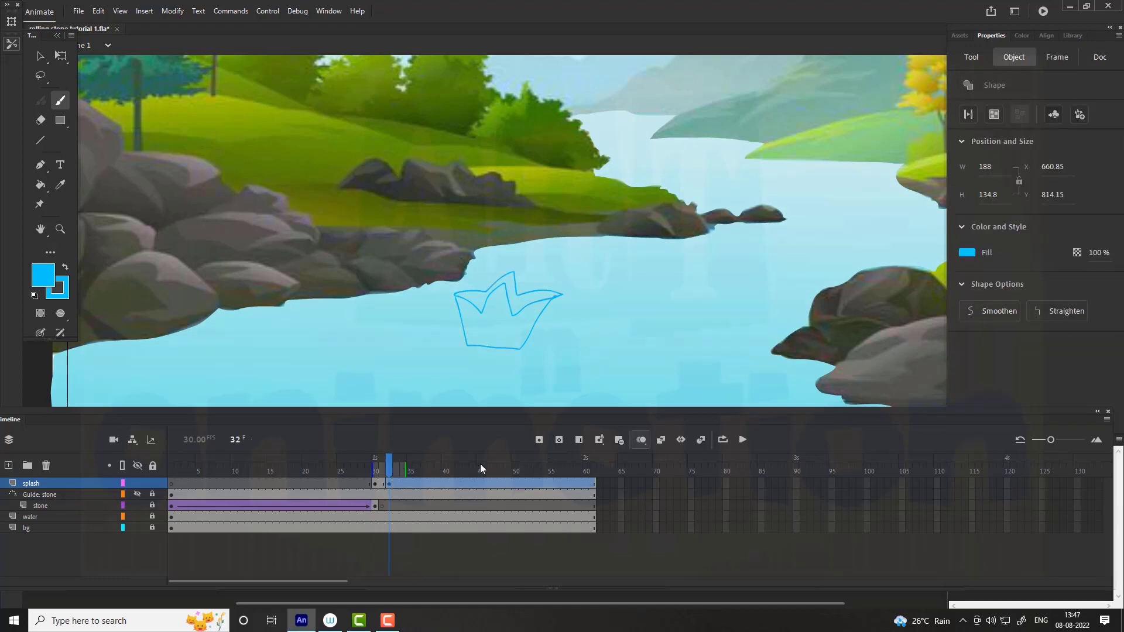
pyautogui.press('Delete')
pyautogui.moveTo(452, 293); pyautogui.dragTo(545, 294)
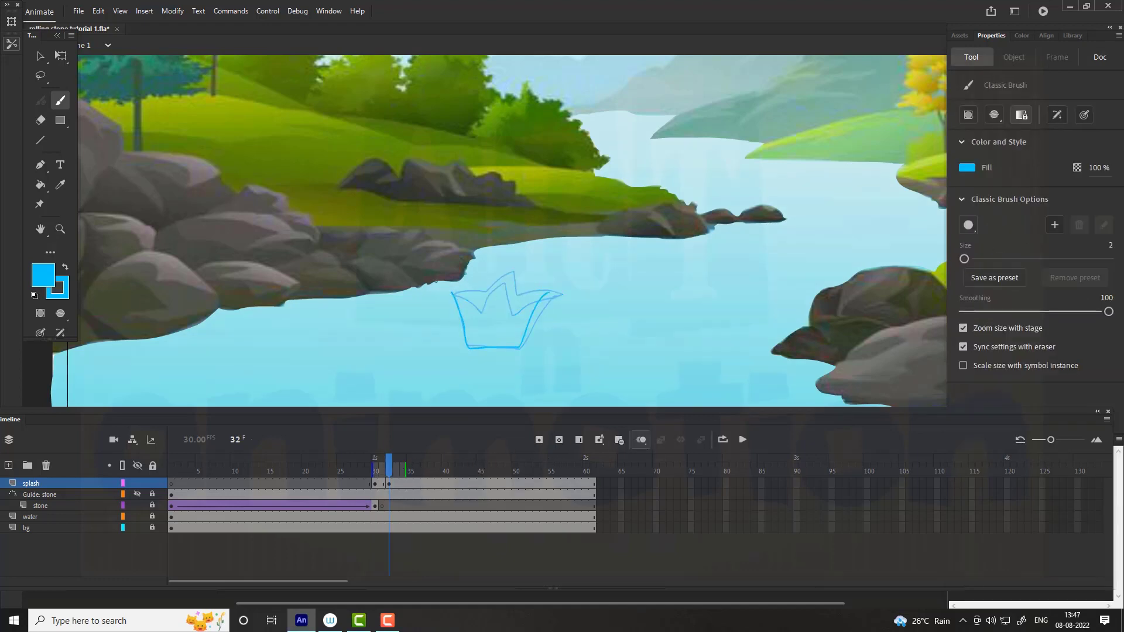
pyautogui.moveTo(432, 268)
pyautogui.mouseDown()
pyautogui.moveTo(532, 284)
pyautogui.moveTo(580, 302)
pyautogui.moveTo(535, 253)
pyautogui.moveTo(458, 253)
pyautogui.moveTo(434, 265)
pyautogui.moveTo(429, 283)
pyautogui.moveTo(474, 273)
pyautogui.moveTo(561, 293)
pyautogui.moveTo(591, 268)
pyautogui.moveTo(534, 260)
pyautogui.moveTo(449, 263)
pyautogui.mouseUp()
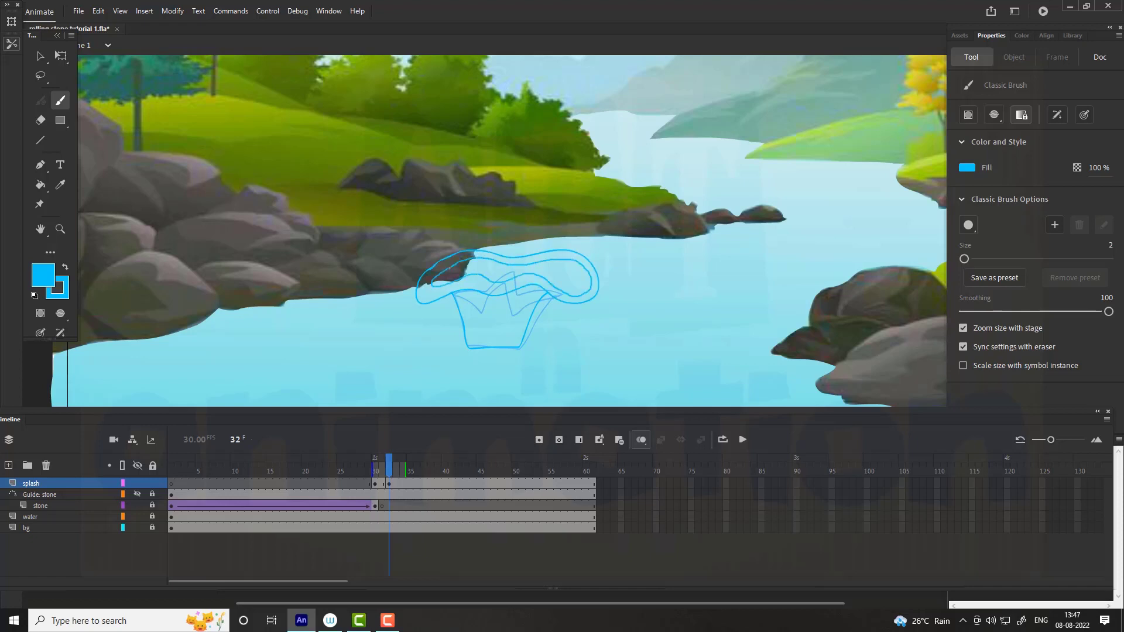
# Add a keyframe at frame 34 and draw the splash with its rim drooping on both sides and droplets falling beside it.
pyautogui.moveTo(388, 468); pyautogui.dragTo(403, 468)
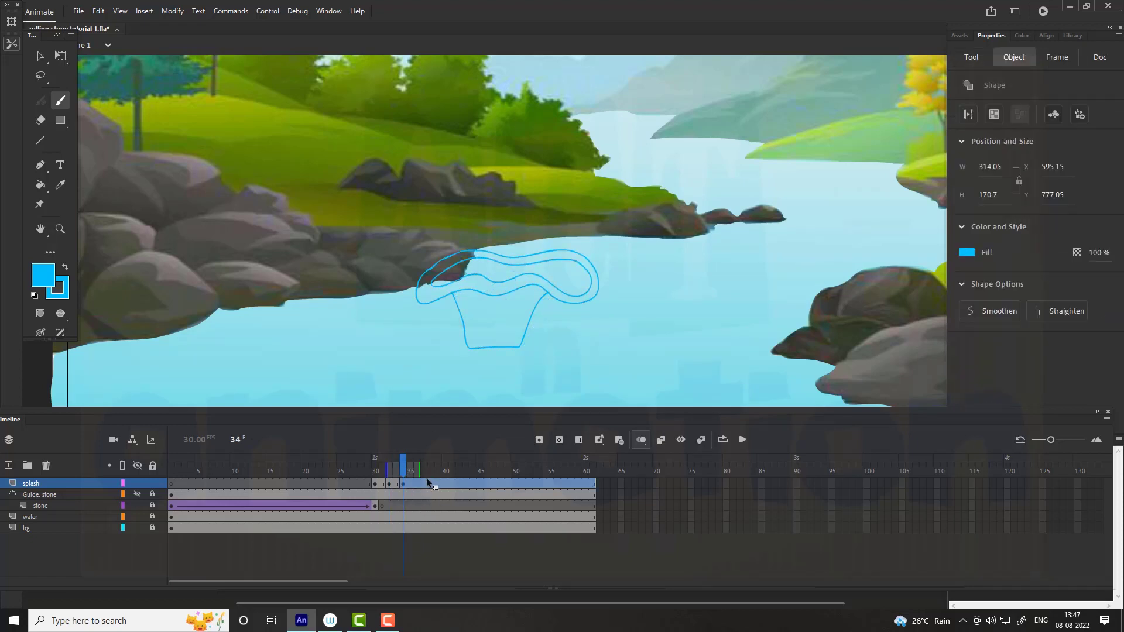
pyautogui.press('F7')
pyautogui.moveTo(481, 349); pyautogui.dragTo(540, 296)
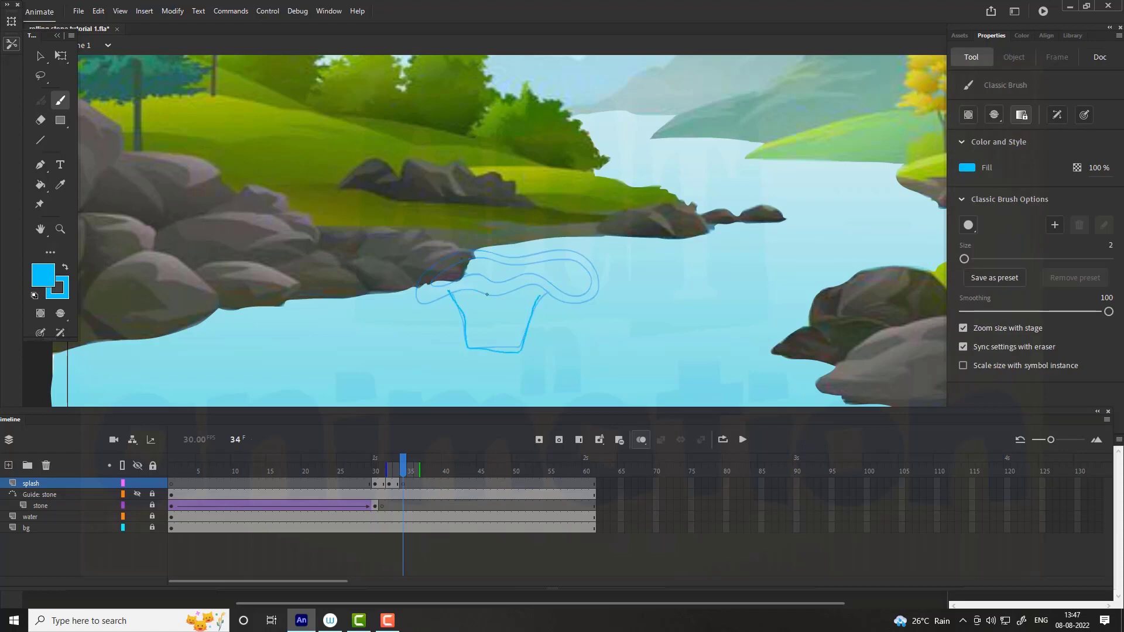
pyautogui.moveTo(432, 280)
pyautogui.mouseDown()
pyautogui.moveTo(427, 316)
pyautogui.moveTo(473, 285)
pyautogui.moveTo(537, 288)
pyautogui.moveTo(566, 309)
pyautogui.moveTo(531, 257)
pyautogui.moveTo(449, 261)
pyautogui.moveTo(431, 282)
pyautogui.mouseUp()
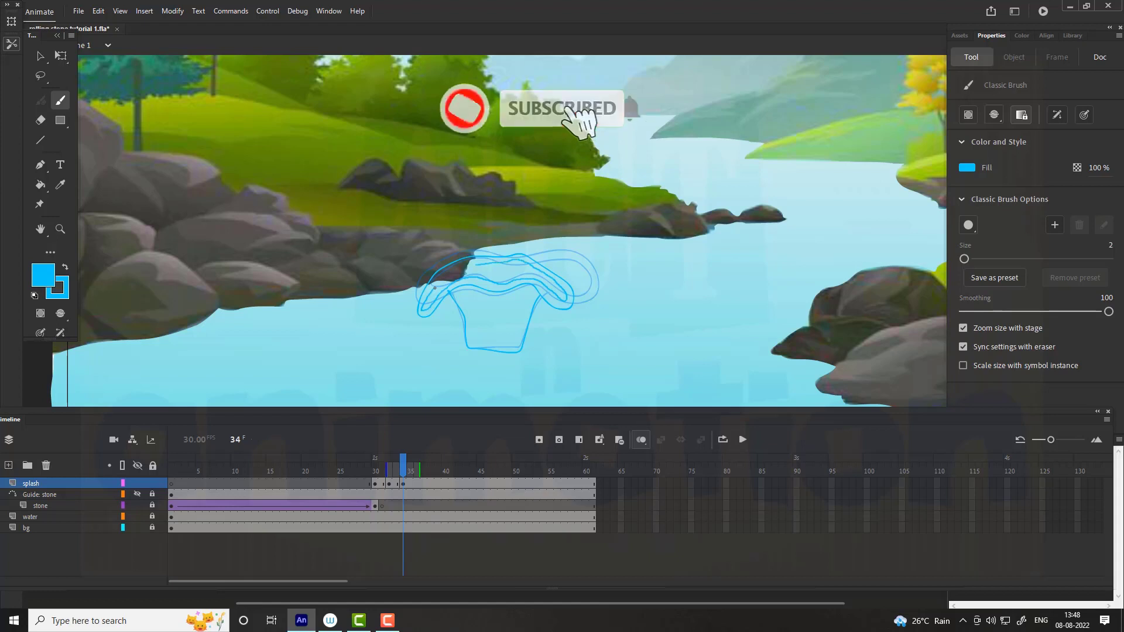
pyautogui.moveTo(404, 315)
pyautogui.mouseDown()
pyautogui.moveTo(390, 329)
pyautogui.moveTo(416, 336)
pyautogui.moveTo(409, 297)
pyautogui.mouseUp()
pyautogui.moveTo(577, 312)
pyautogui.mouseDown()
pyautogui.moveTo(554, 318)
pyautogui.moveTo(586, 347)
pyautogui.mouseUp()
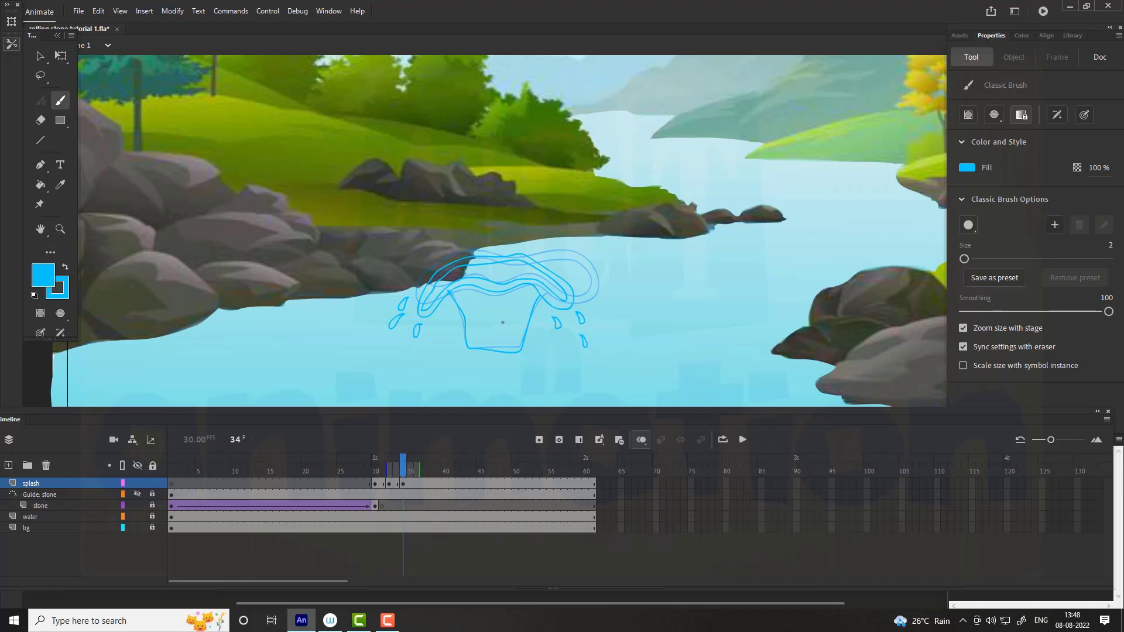
# Clear a keyframe at frame 36 and draw the splash broken into a ring of curved pieces with droplets falling lower.
pyautogui.moveTo(403, 463); pyautogui.dragTo(417, 463)
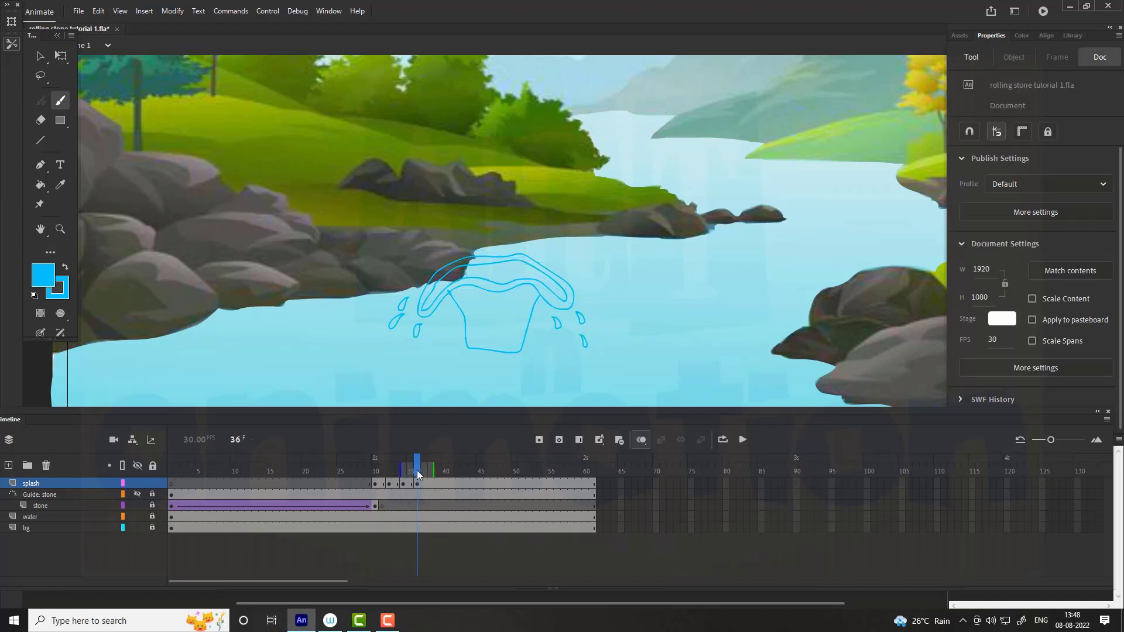
pyautogui.hotkey('ctrl', 'a')
pyautogui.press('Delete')
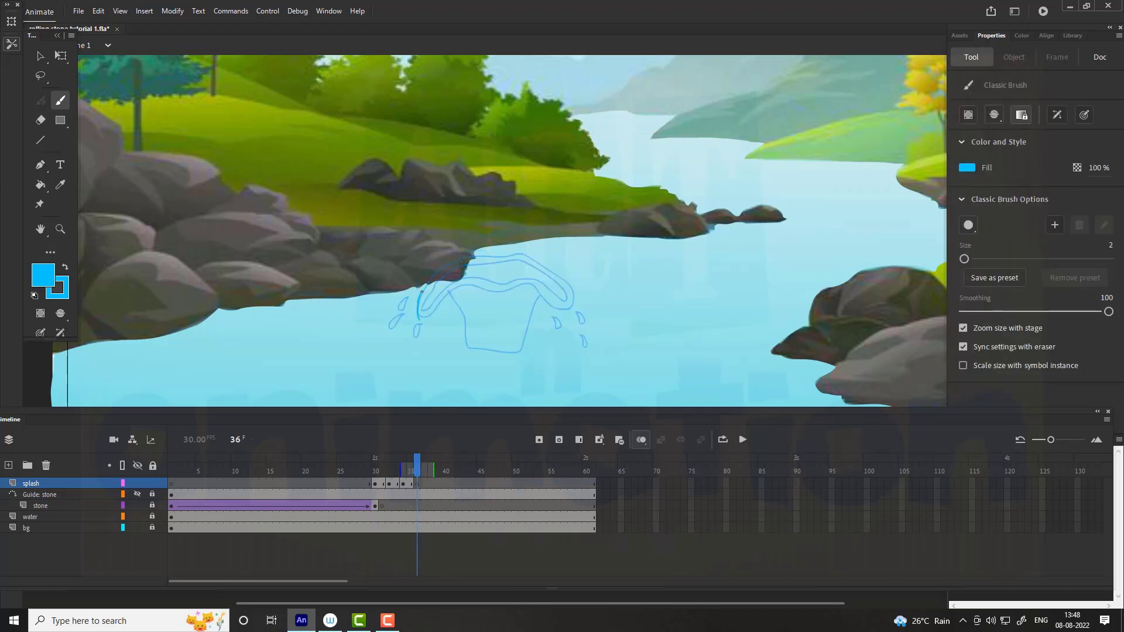
pyautogui.moveTo(511, 308); pyautogui.dragTo(463, 315)
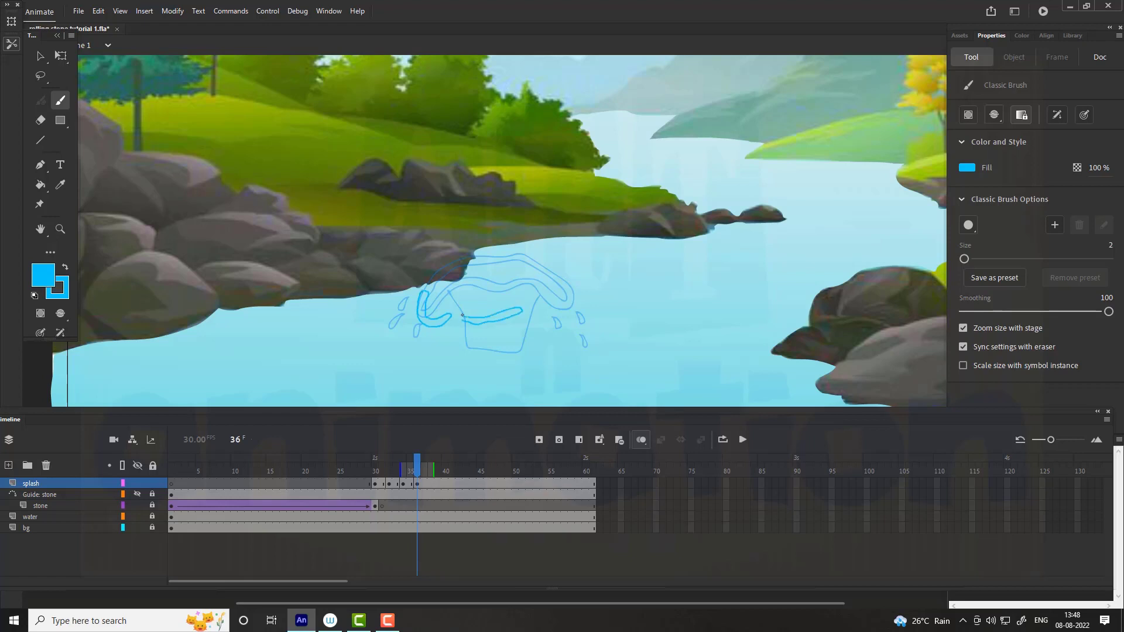
pyautogui.moveTo(567, 270)
pyautogui.mouseDown()
pyautogui.moveTo(527, 257)
pyautogui.moveTo(470, 274)
pyautogui.mouseUp()
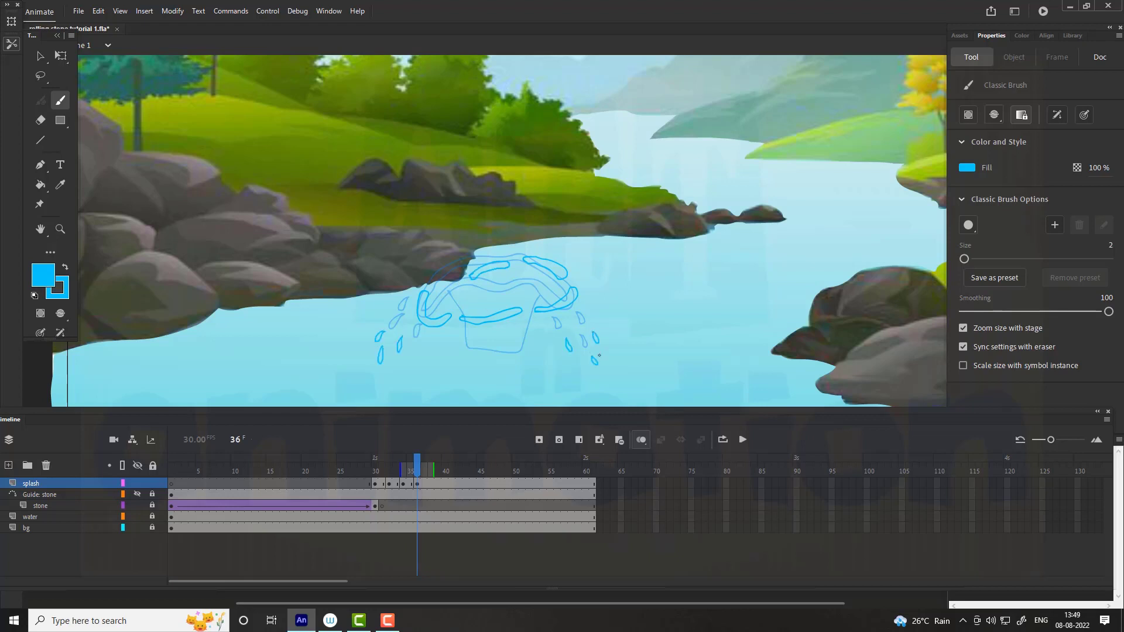
# On a keyframe at frame 38, draw smaller ring fragments spread farther outward and droplets falling lower on both sides.
pyautogui.moveTo(418, 469); pyautogui.dragTo(433, 470)
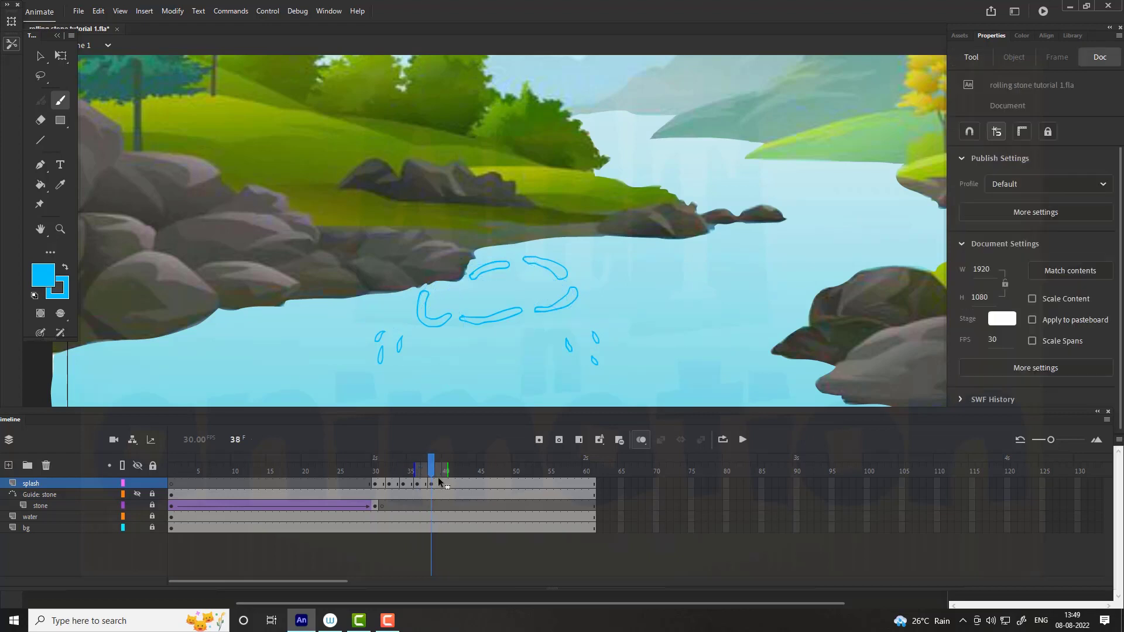
pyautogui.moveTo(409, 313); pyautogui.dragTo(422, 334)
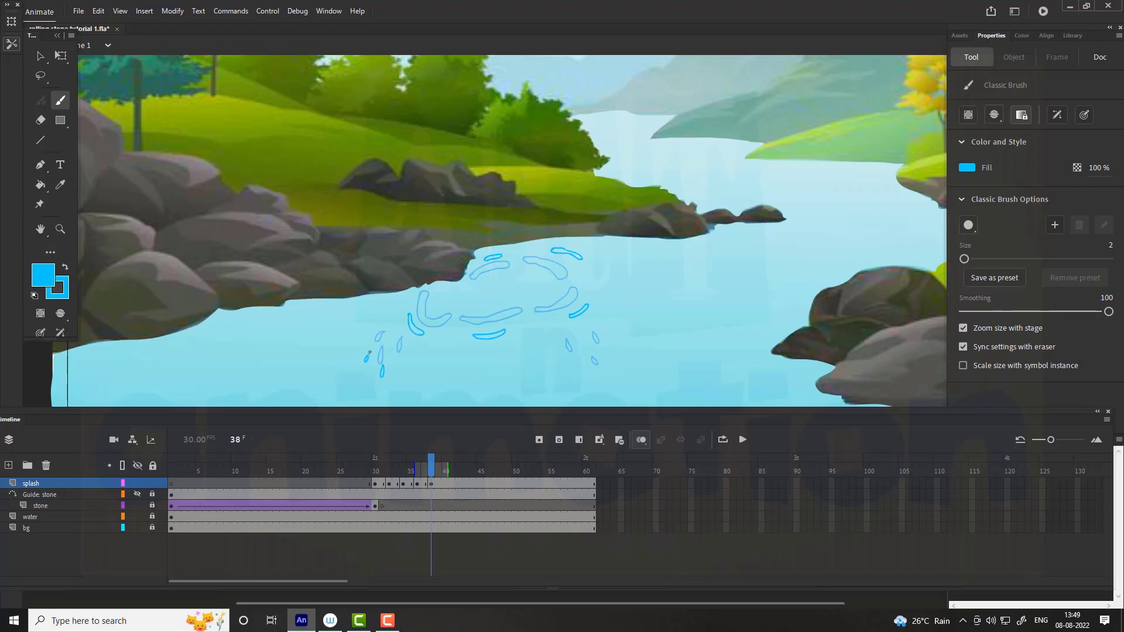
pyautogui.moveTo(398, 361); pyautogui.dragTo(399, 370)
pyautogui.moveTo(571, 360); pyautogui.dragTo(574, 368)
pyautogui.moveTo(602, 376); pyautogui.dragTo(603, 381)
pyautogui.moveTo(606, 351); pyautogui.dragTo(609, 359)
# On a keyframe at frame 40, draw tiny ring fragments drifting outward and small droplets below the previous ones.
pyautogui.moveTo(432, 469); pyautogui.dragTo(452, 464)
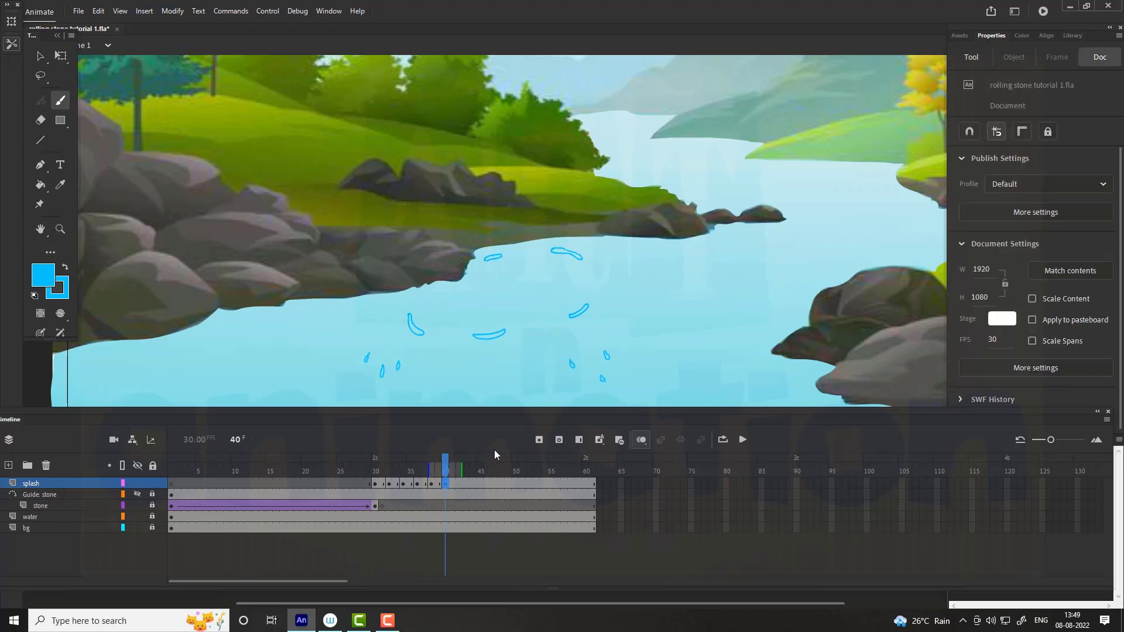
pyautogui.moveTo(378, 384); pyautogui.dragTo(376, 394)
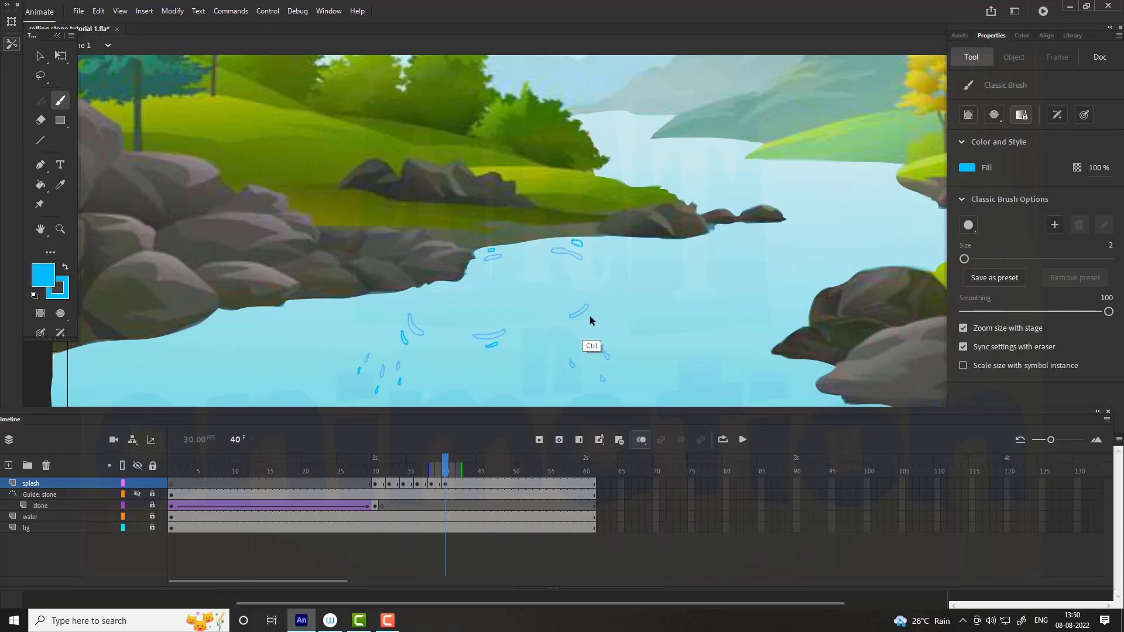
pyautogui.hotkey('ctrl', 'z')
pyautogui.moveTo(584, 244); pyautogui.dragTo(571, 239)
pyautogui.moveTo(614, 366); pyautogui.dragTo(615, 373)
# Replace the splash at frame 42 with only a few tiny droplets and end it with a blank keyframe at frame 44.
pyautogui.moveTo(445, 469); pyautogui.dragTo(459, 469)
pyautogui.press('F6')
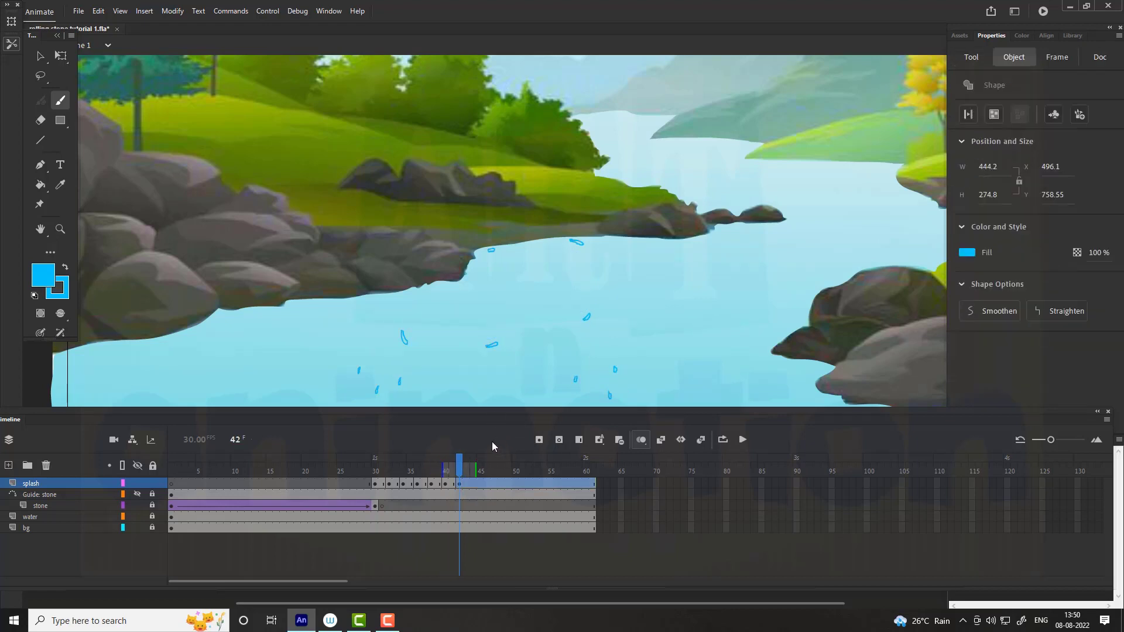
pyautogui.press('Delete')
pyautogui.moveTo(358, 383); pyautogui.dragTo(358, 388)
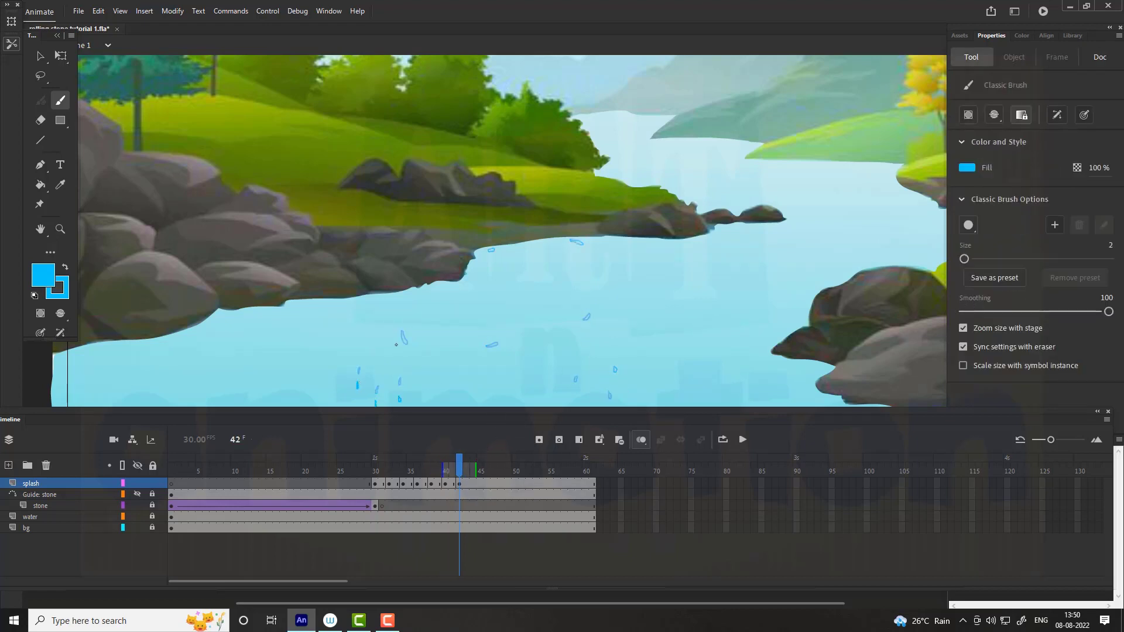
pyautogui.hotkey('ctrl', 'z')
pyautogui.hotkey('ctrl', 'z')
pyautogui.scroll(-2, 582, 393)
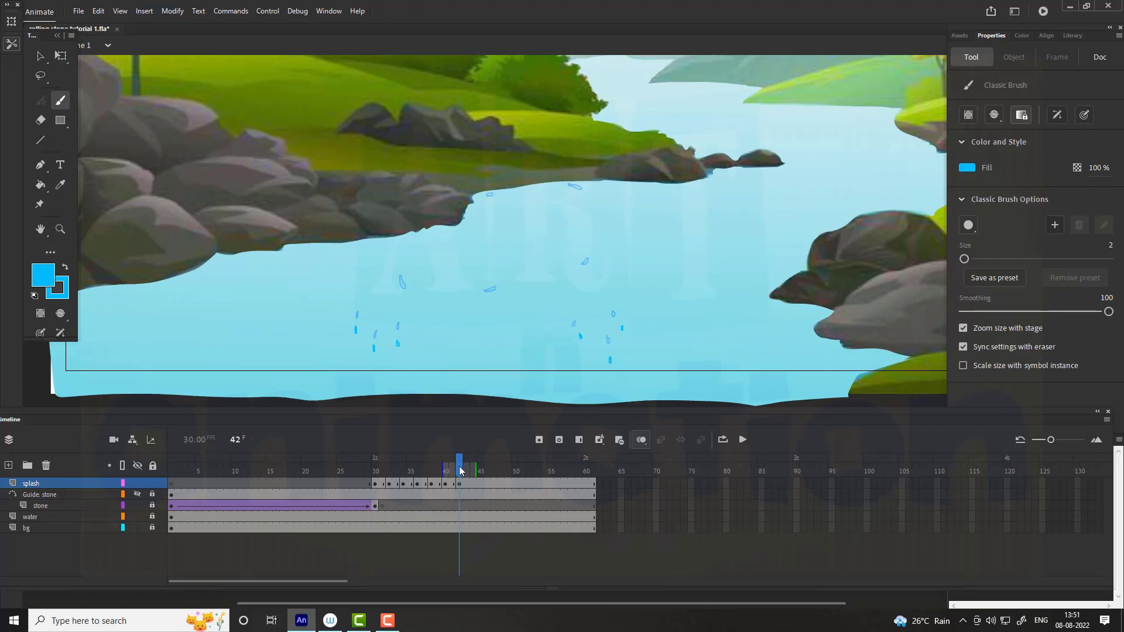
pyautogui.moveTo(461, 470); pyautogui.dragTo(514, 465)
pyautogui.press('F7')
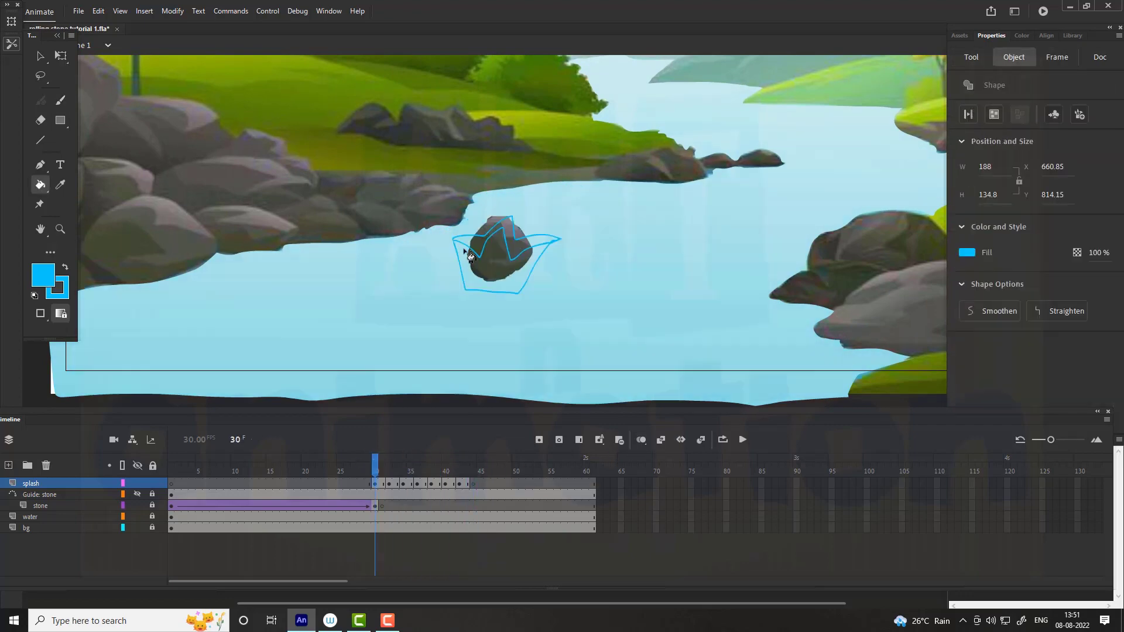
# Fill the frame 30 splash with light blue on its front and a darker blue on its back tips.
pyautogui.click(471, 256)
pyautogui.press('b')
pyautogui.click(44, 275)
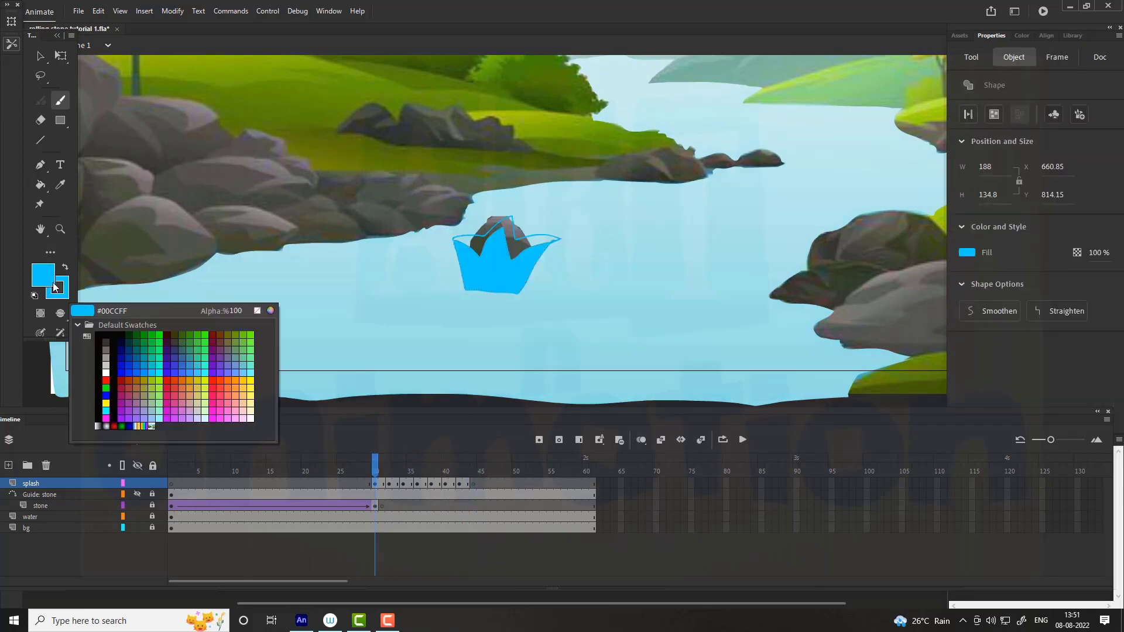
pyautogui.click(145, 373)
pyautogui.press('k')
pyautogui.hotkey('ctrl', '=')
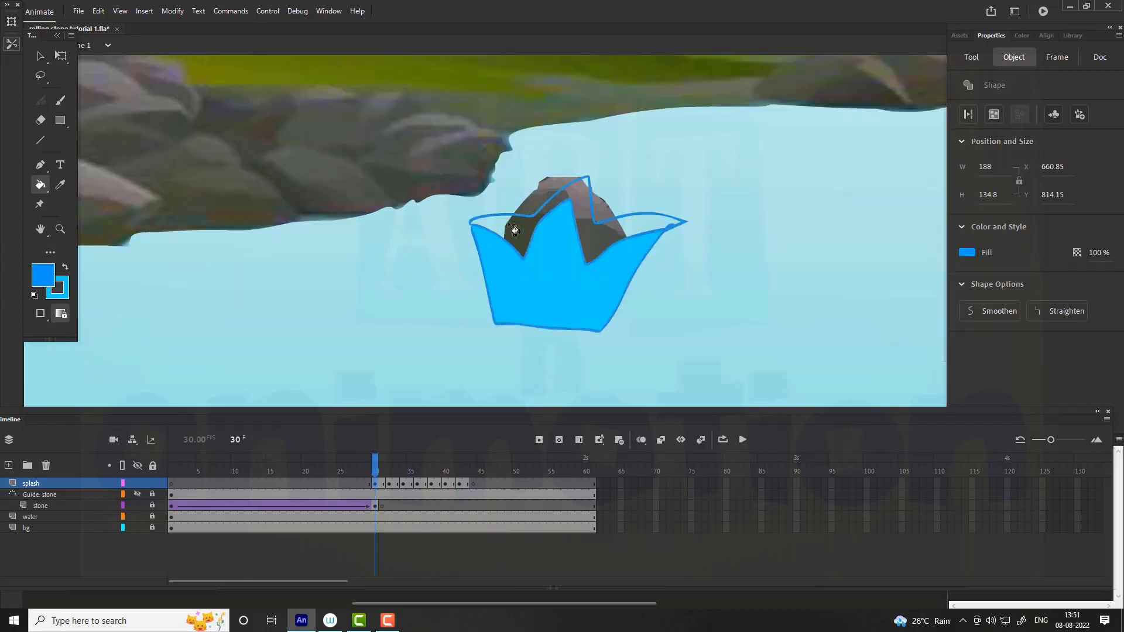
pyautogui.click(510, 221)
# Remove the darker blue outline around the light blue front of the frame 30 splash.
pyautogui.press('v')
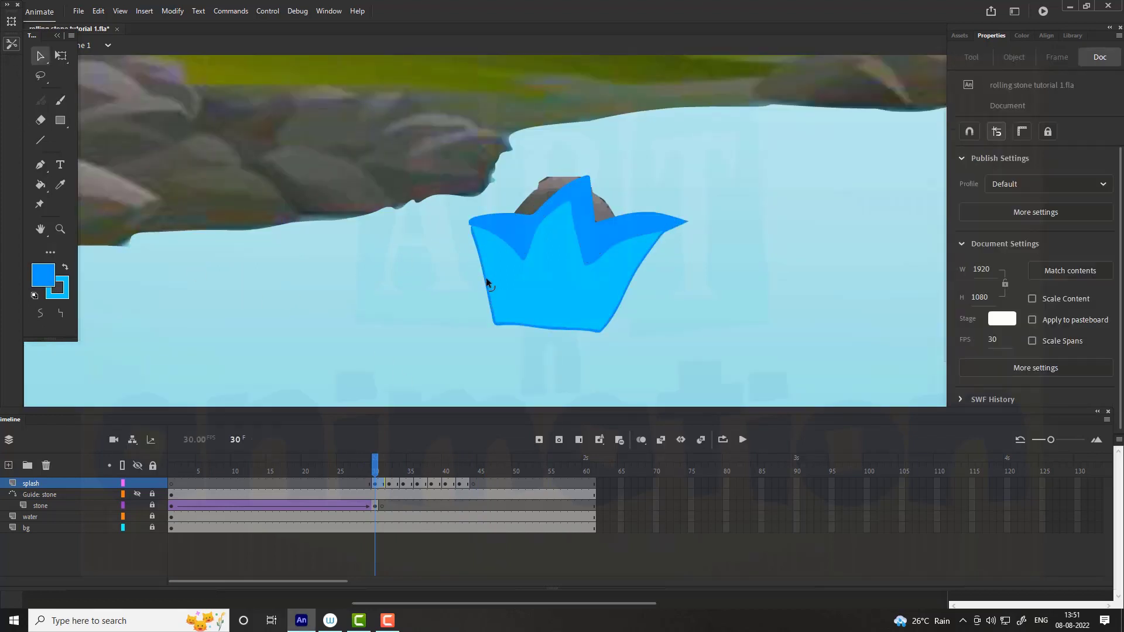
pyautogui.moveTo(485, 274); pyautogui.dragTo(479, 268)
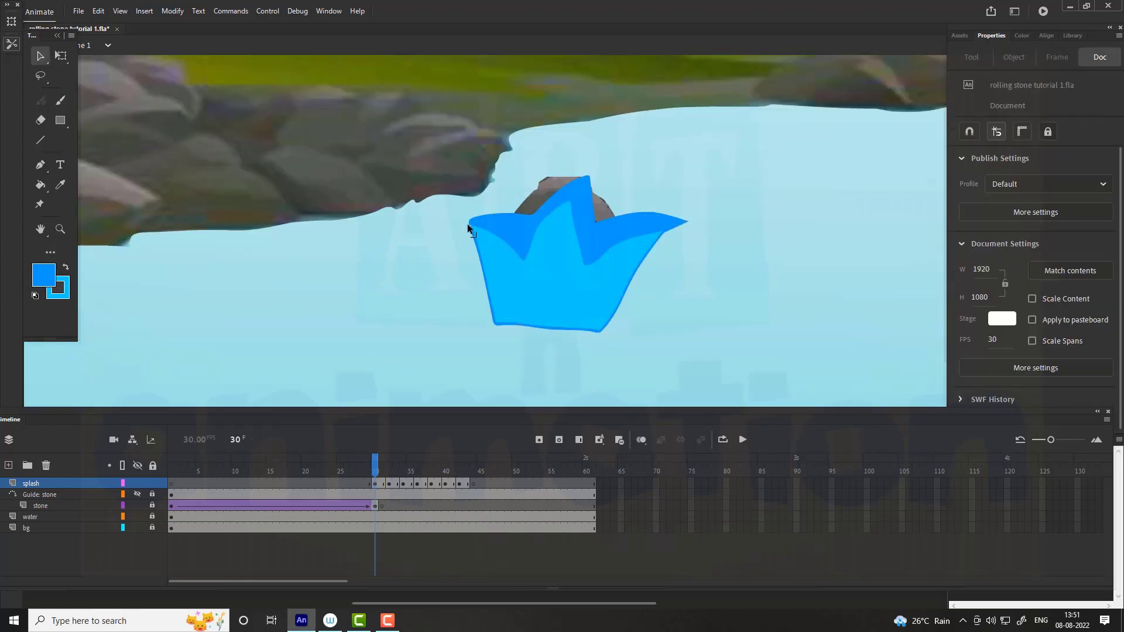
pyautogui.click(616, 312)
pyautogui.click(649, 287)
pyautogui.press('e')
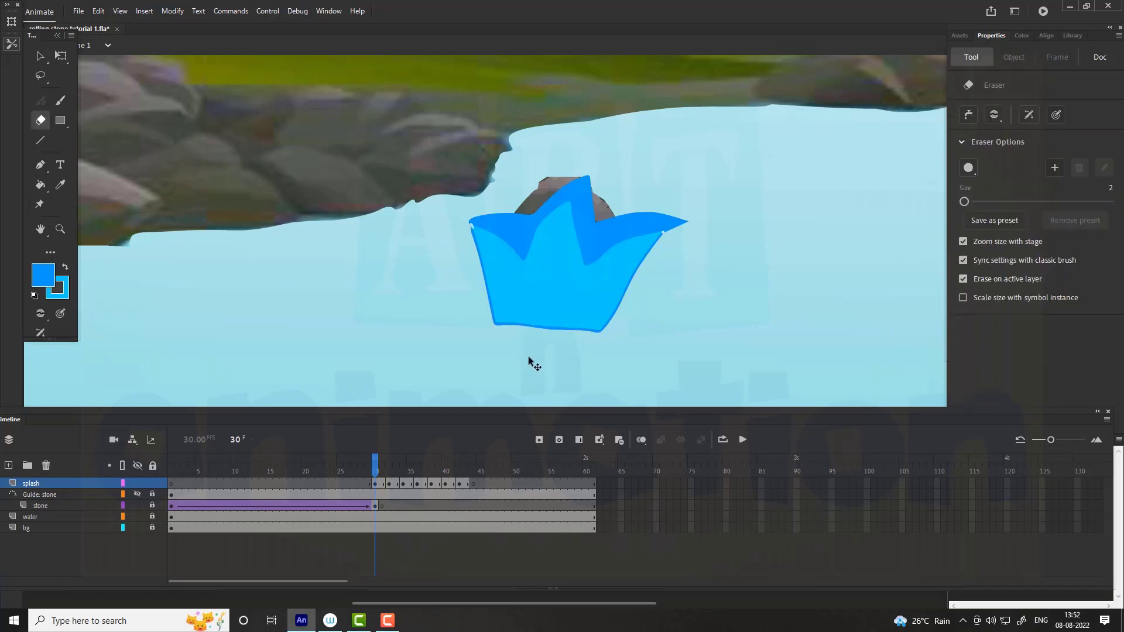
pyautogui.press('v')
pyautogui.click(667, 197)
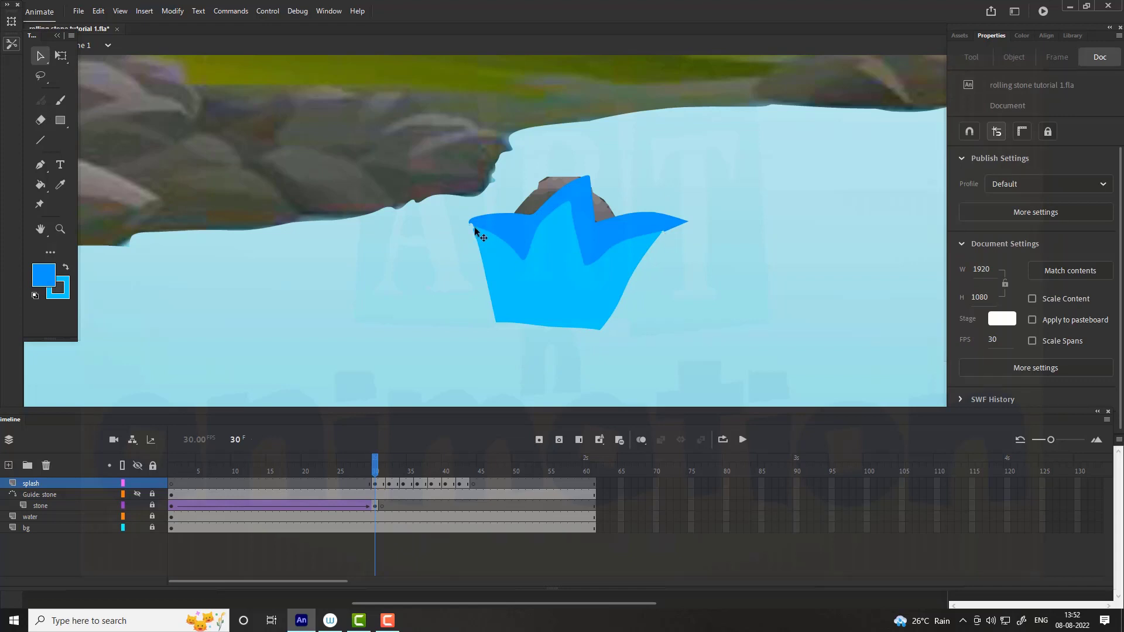
# Fill the column and the inner pool of the frame 32 splash with light blue.
pyautogui.press('b')
pyautogui.press('.')
pyautogui.press('.')
pyautogui.press('k')
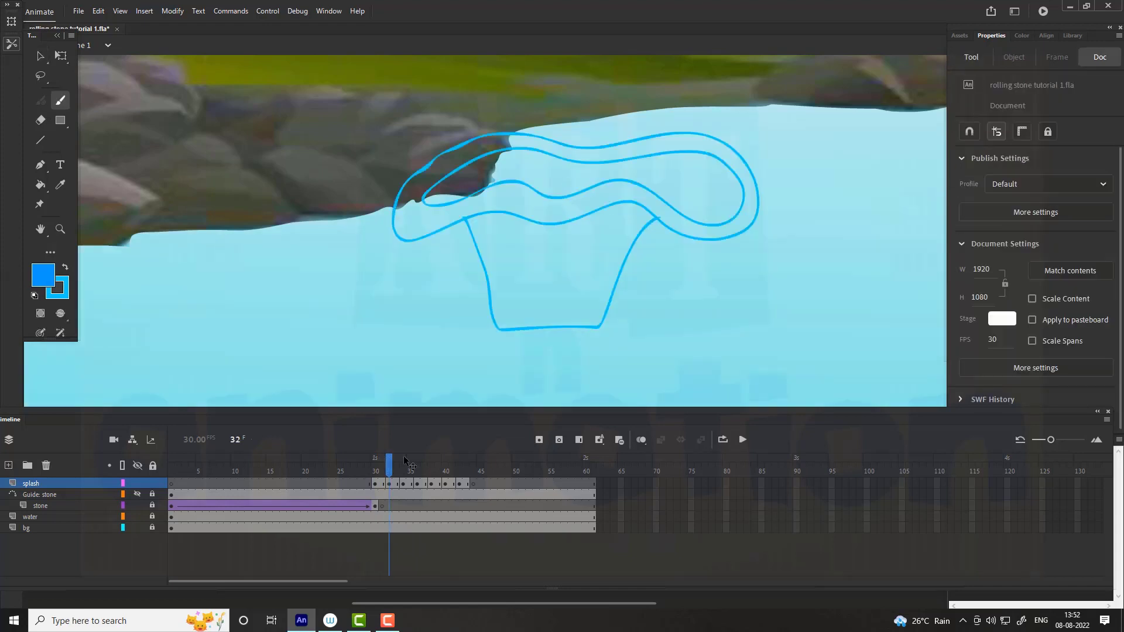
pyautogui.click(497, 240)
pyautogui.click(495, 167)
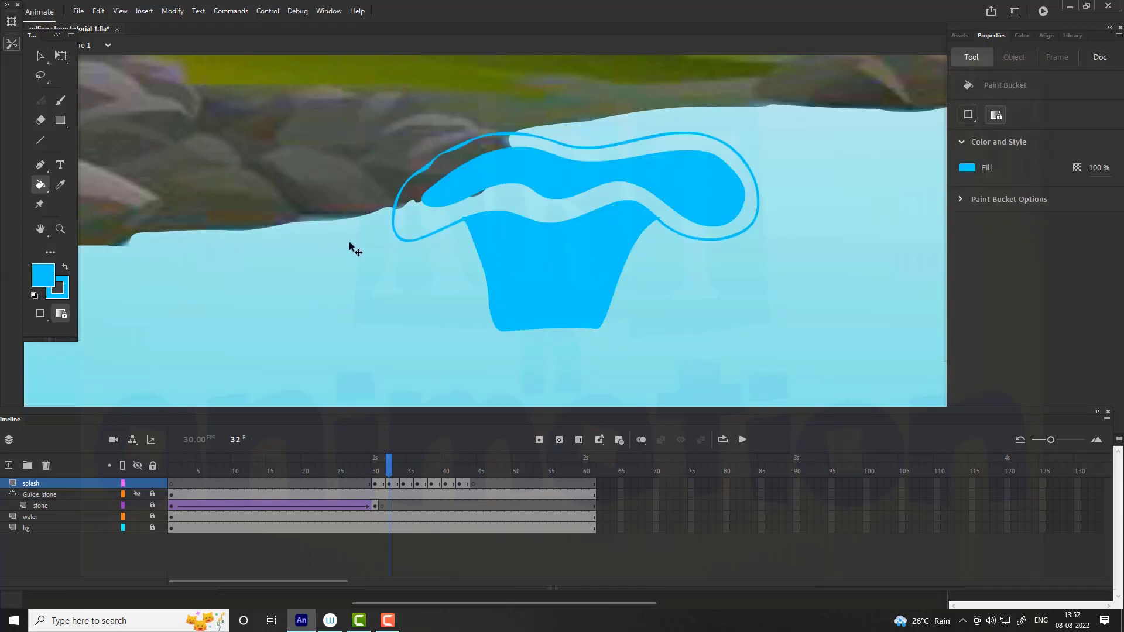
# Fill the rim of the frame 32 splash with white and clean up the outline where the rim meets the column.
pyautogui.press('v')
pyautogui.press('e')
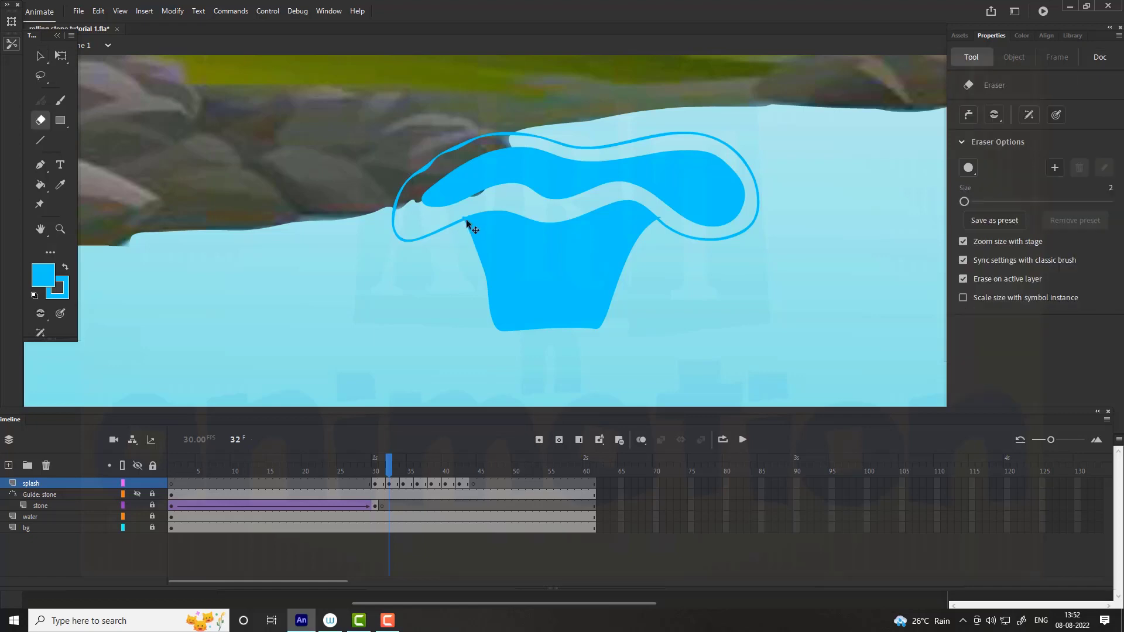
pyautogui.moveTo(659, 217); pyautogui.dragTo(661, 222)
pyautogui.click(47, 274)
pyautogui.click(79, 382)
pyautogui.press('b')
pyautogui.moveTo(452, 225); pyautogui.dragTo(469, 218)
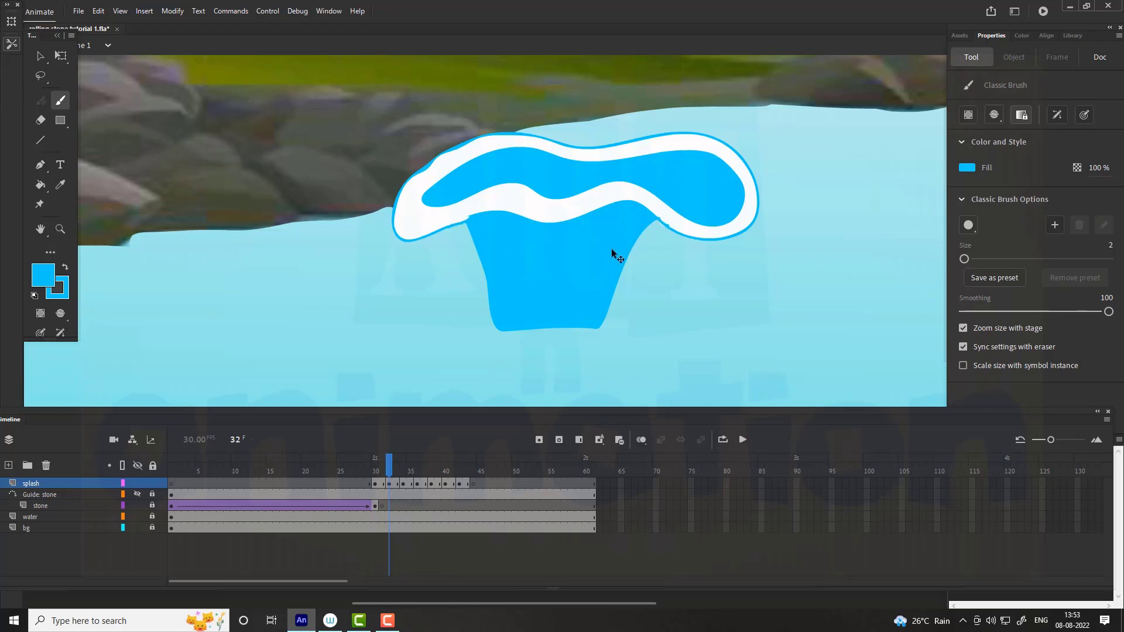
# Fill the rim band of the frame 34 splash with white.
pyautogui.press('v')
pyautogui.press('.')
pyautogui.press('.')
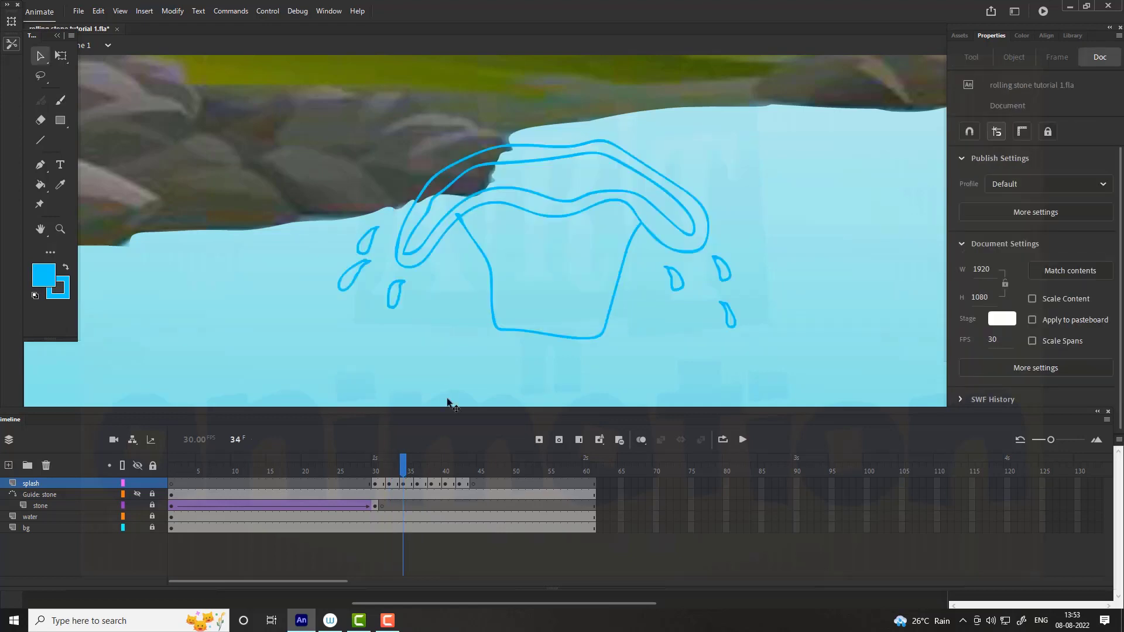
pyautogui.click(49, 287)
pyautogui.click(170, 318)
pyautogui.press('k')
pyautogui.click(539, 205)
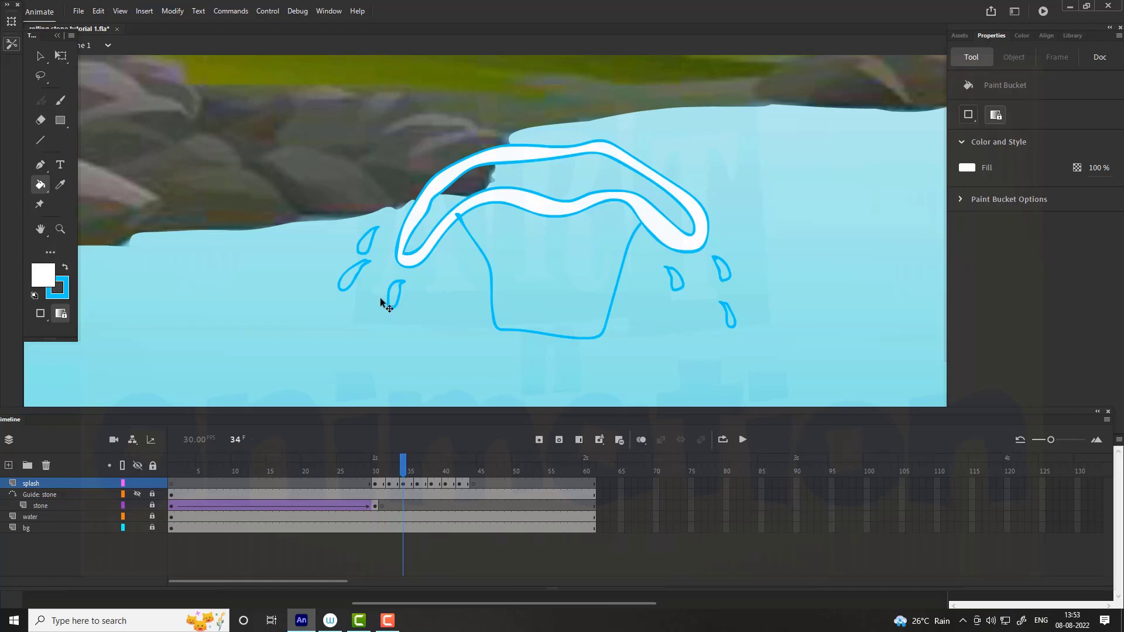
# Cut the column outline from the rim at frame 34 and delete the rim's outer blue outline.
pyautogui.press('v')
pyautogui.click(459, 236)
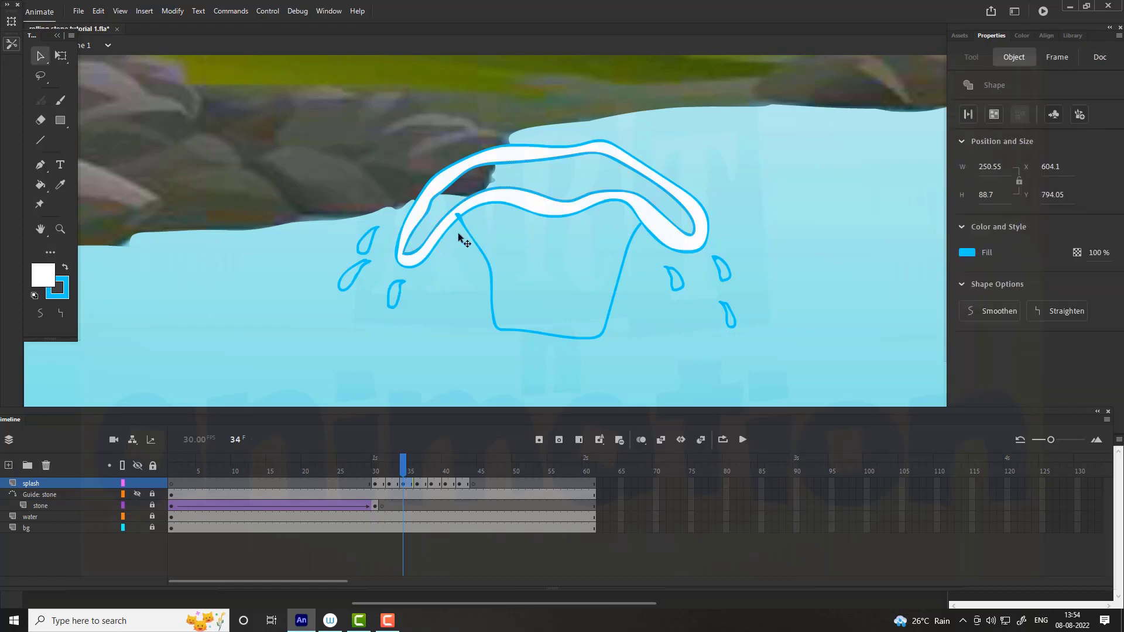
pyautogui.press('e')
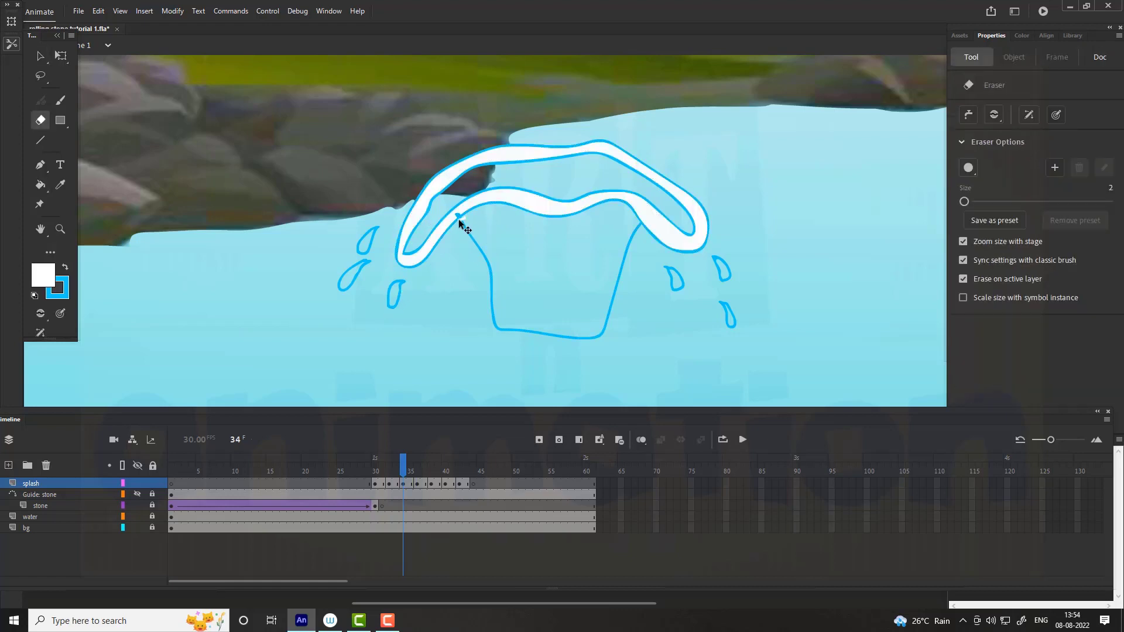
pyautogui.moveTo(641, 226); pyautogui.dragTo(638, 224)
pyautogui.press('v')
pyautogui.doubleClick(662, 245)
pyautogui.press('Delete')
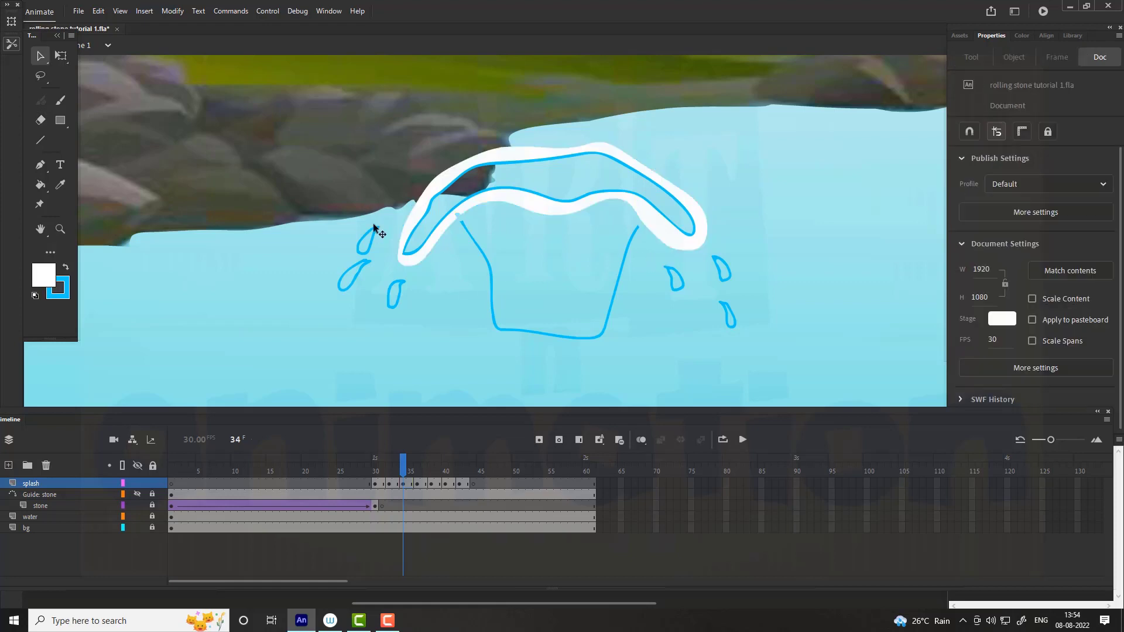
# Sample the light blue outline colour, close the column's gaps at the rim and fill the frame 34 column with it.
pyautogui.press('b')
pyautogui.click(60, 185)
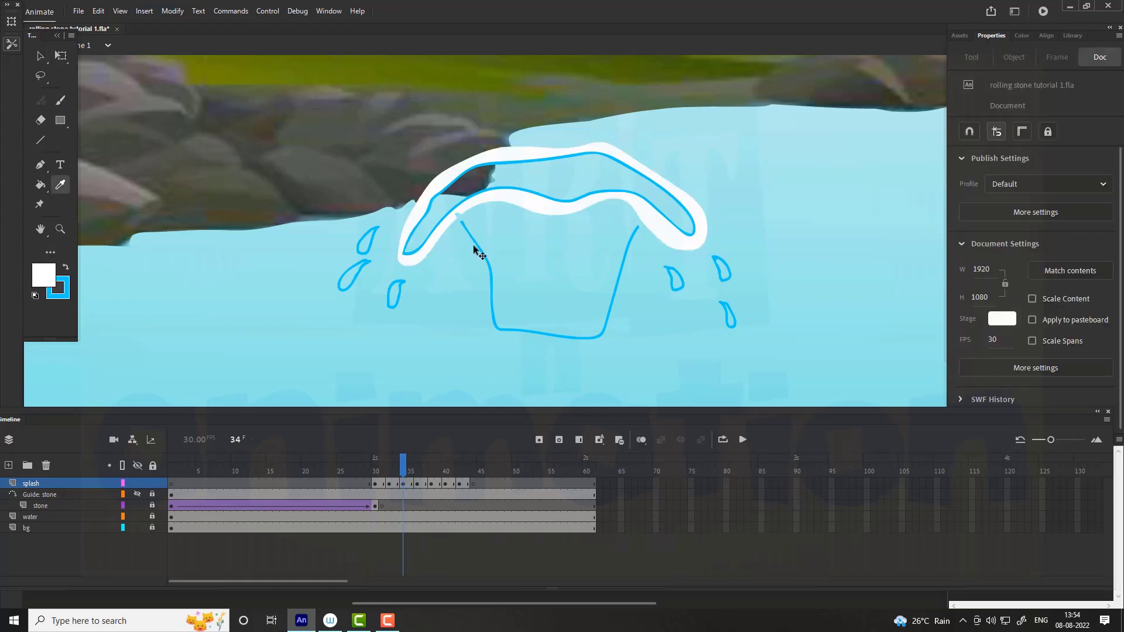
pyautogui.click(475, 249)
pyautogui.press('b')
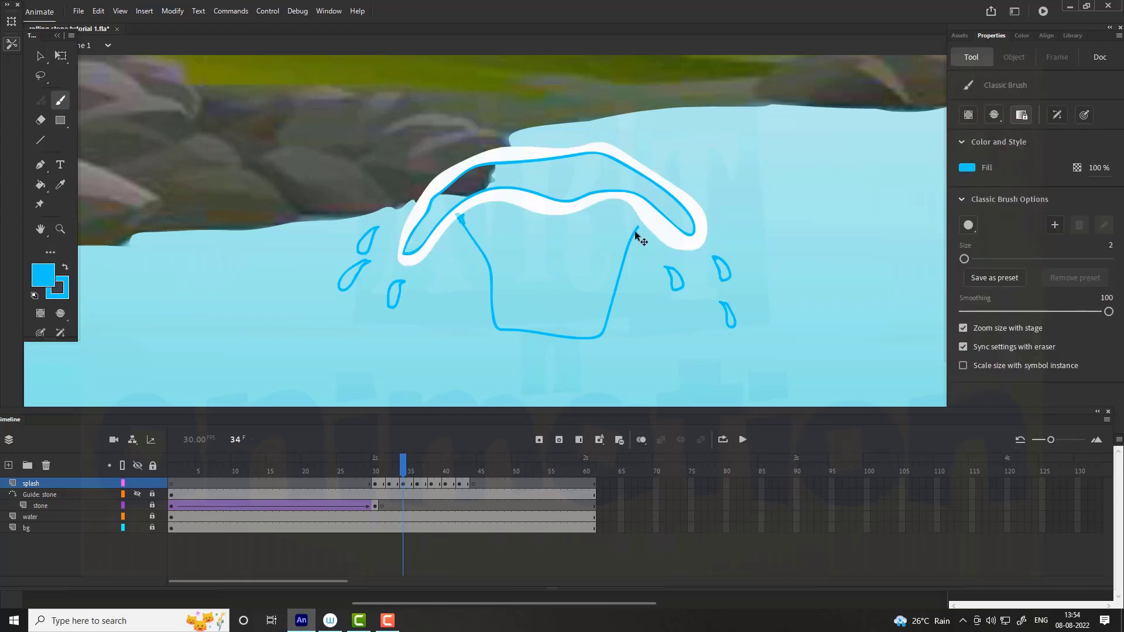
pyautogui.press('k')
pyautogui.click(496, 243)
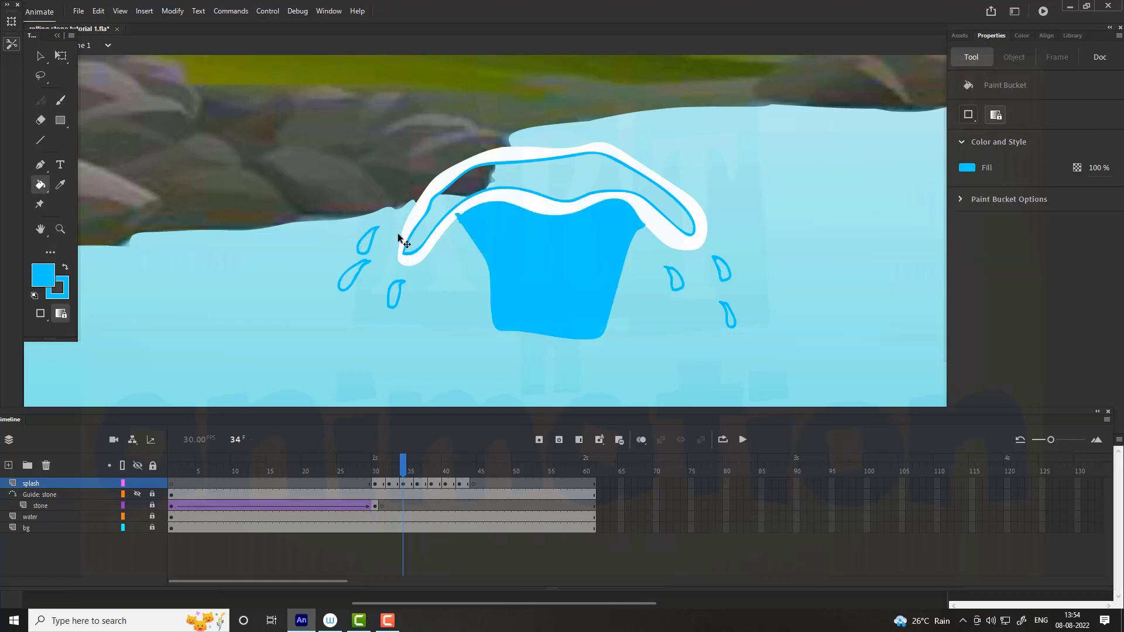
# Fill the area inside the frame 34 rim with light blue and touch up the rim's joint with the column in white.
pyautogui.press('b')
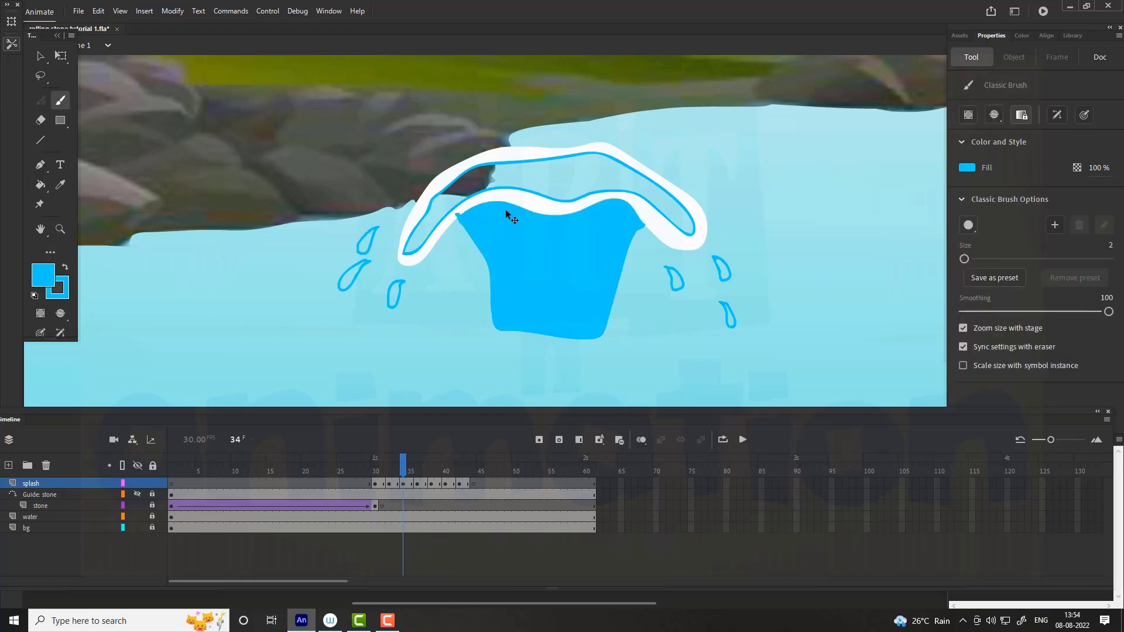
pyautogui.press('k')
pyautogui.click(540, 169)
pyautogui.press('b')
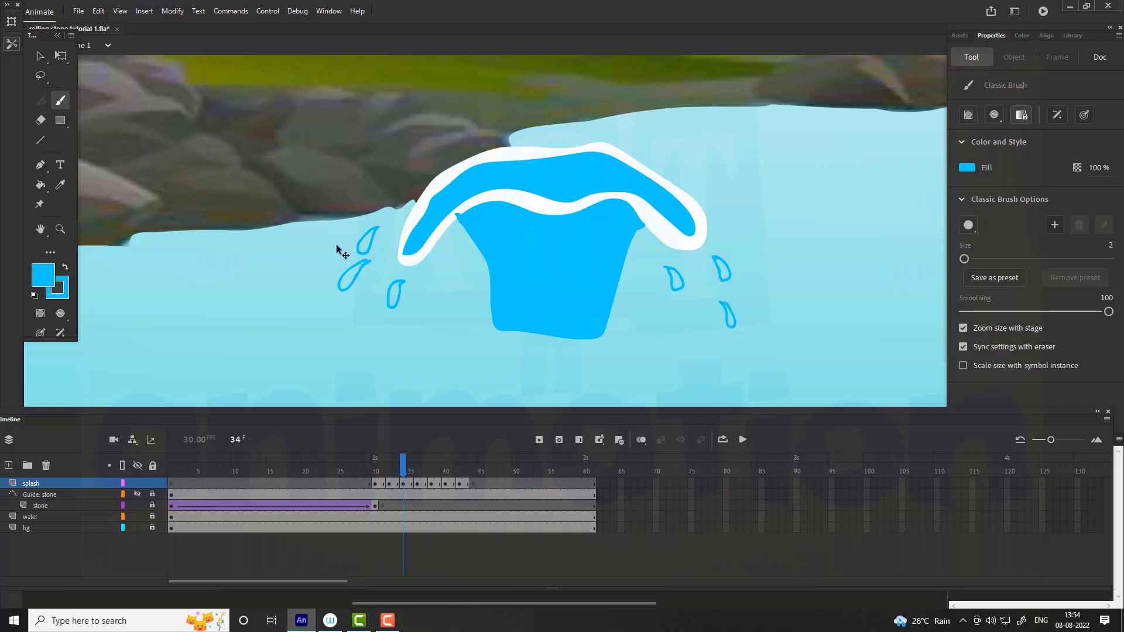
pyautogui.press('i')
pyautogui.click(425, 243)
pyautogui.press('b')
pyautogui.moveTo(460, 213); pyautogui.dragTo(457, 215)
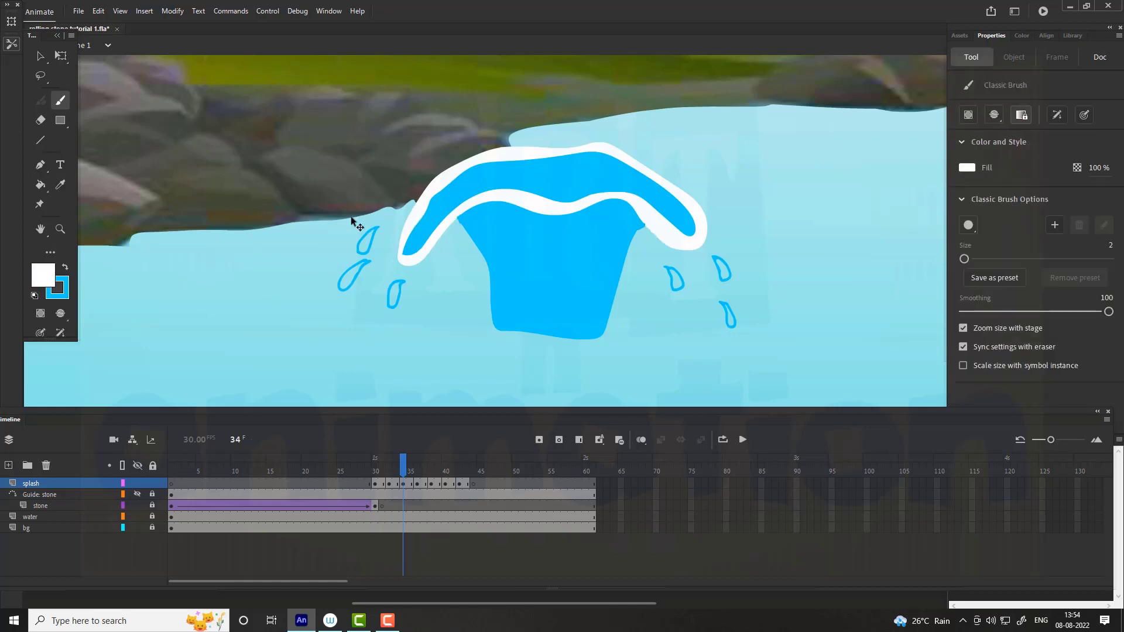
# Paint the droplets beside the frame 34 splash solid light blue, raising the brush size to 5.
pyautogui.press('i')
pyautogui.click(408, 251)
pyautogui.press('b')
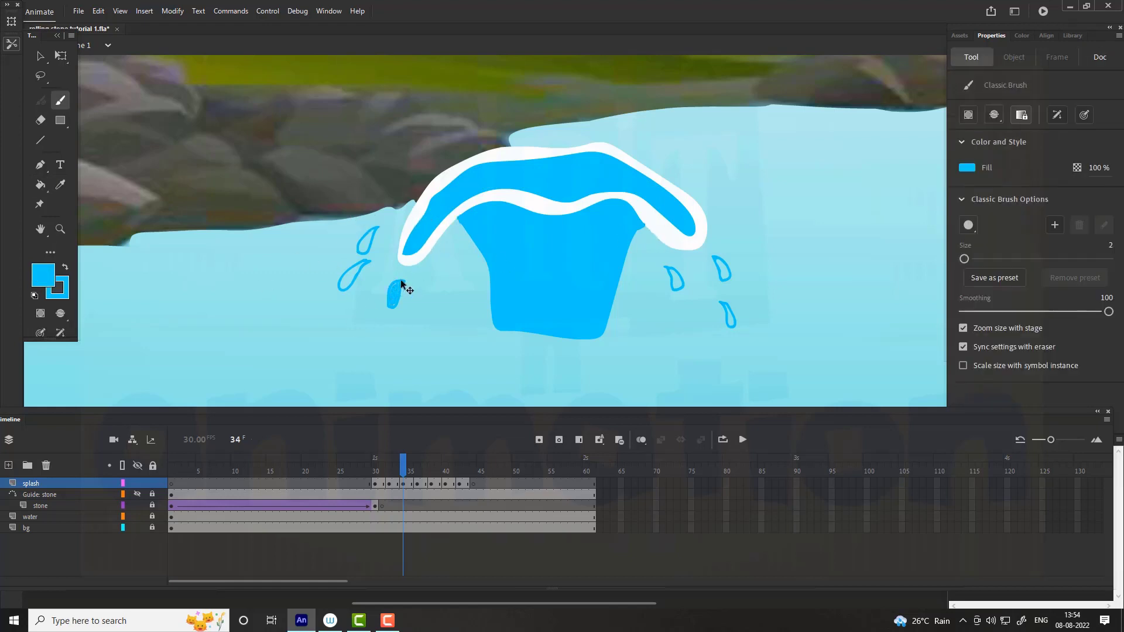
pyautogui.moveTo(401, 285); pyautogui.dragTo(397, 293)
pyautogui.moveTo(964, 258); pyautogui.dragTo(967, 259)
pyautogui.moveTo(669, 270); pyautogui.dragTo(677, 285)
pyautogui.moveTo(718, 260); pyautogui.dragTo(718, 260)
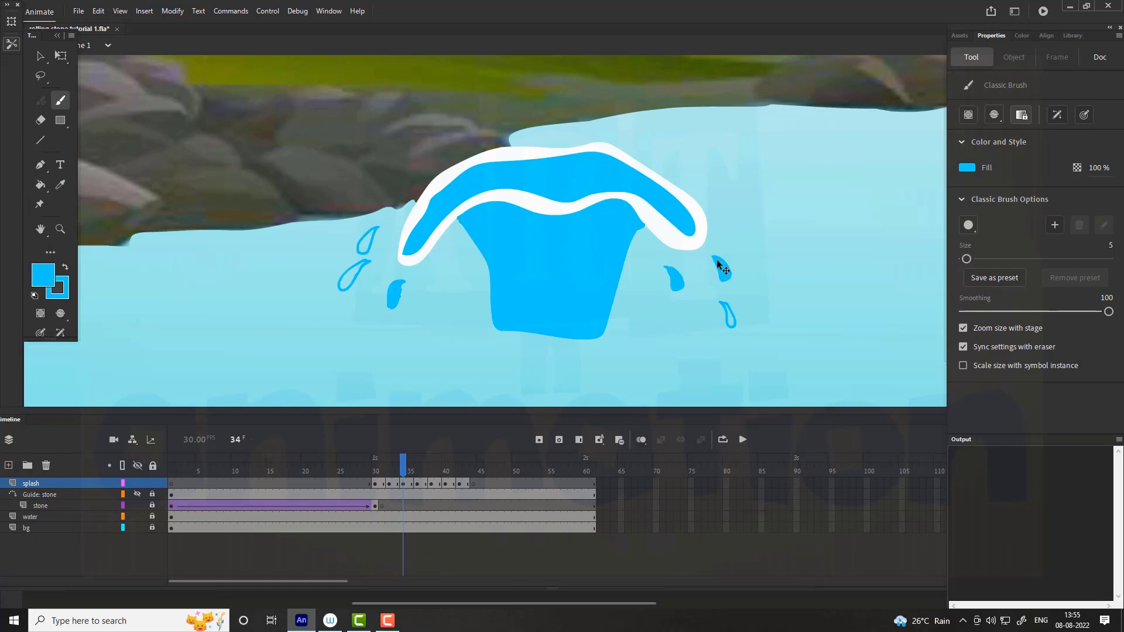
pyautogui.moveTo(723, 304); pyautogui.dragTo(727, 309)
pyautogui.moveTo(369, 267); pyautogui.dragTo(368, 246)
# Colour all droplets and ring fragments at frame 36 solid light blue.
pyautogui.moveTo(405, 470); pyautogui.dragTo(417, 469)
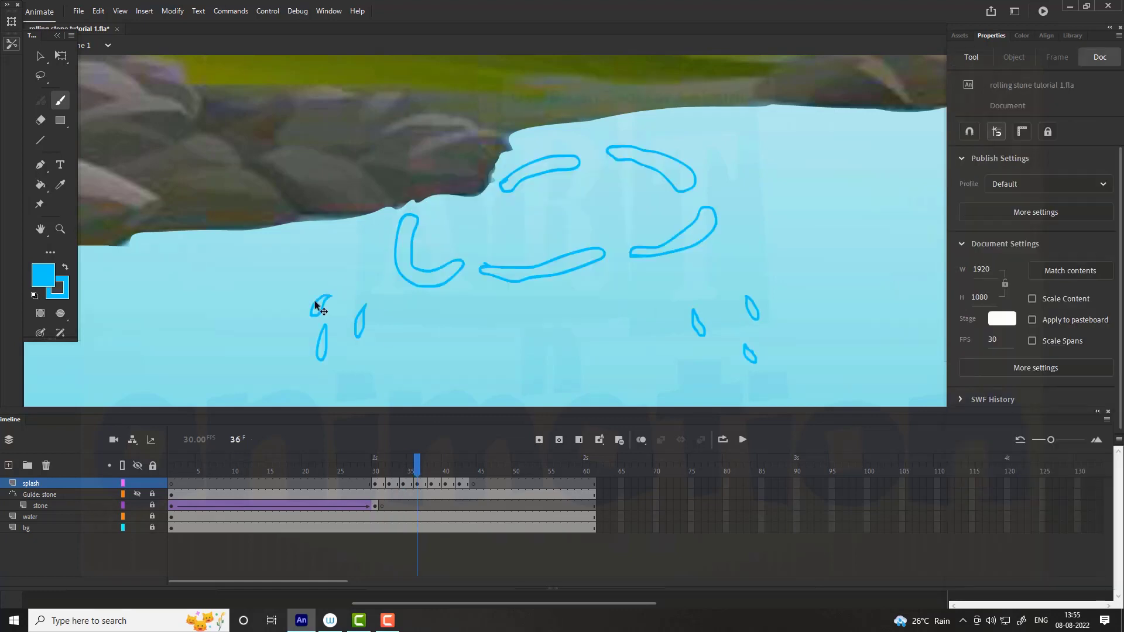
pyautogui.moveTo(315, 304); pyautogui.dragTo(322, 353)
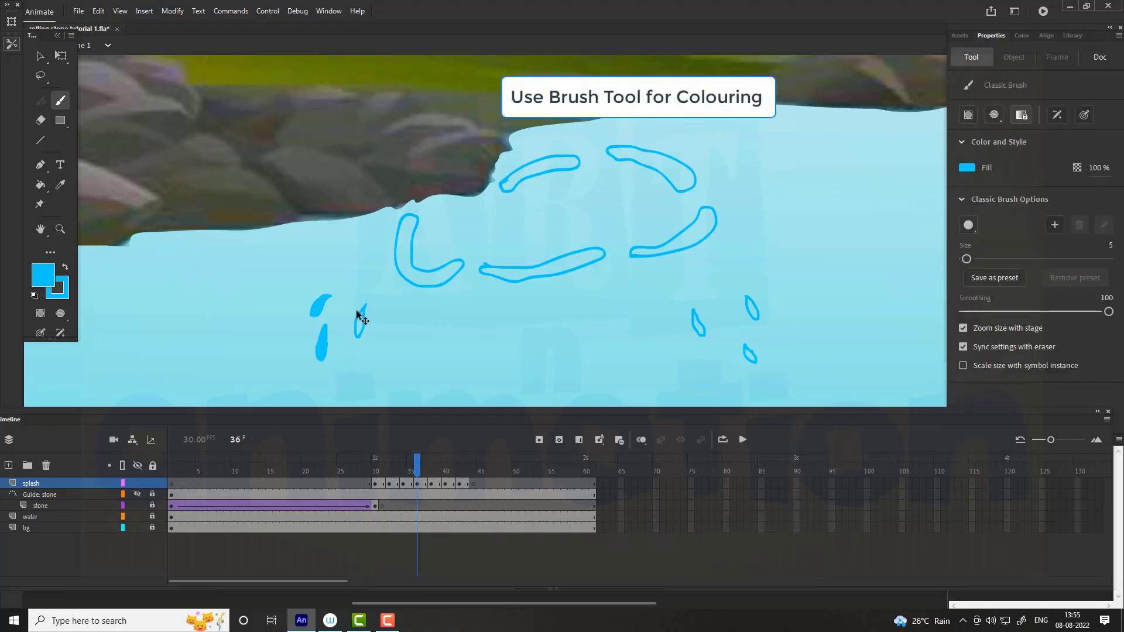
pyautogui.moveTo(358, 317); pyautogui.dragTo(363, 319)
pyautogui.moveTo(693, 315)
pyautogui.mouseDown()
pyautogui.moveTo(774, 304)
pyautogui.moveTo(754, 315)
pyautogui.mouseUp()
pyautogui.moveTo(746, 347); pyautogui.dragTo(746, 349)
pyautogui.press('k')
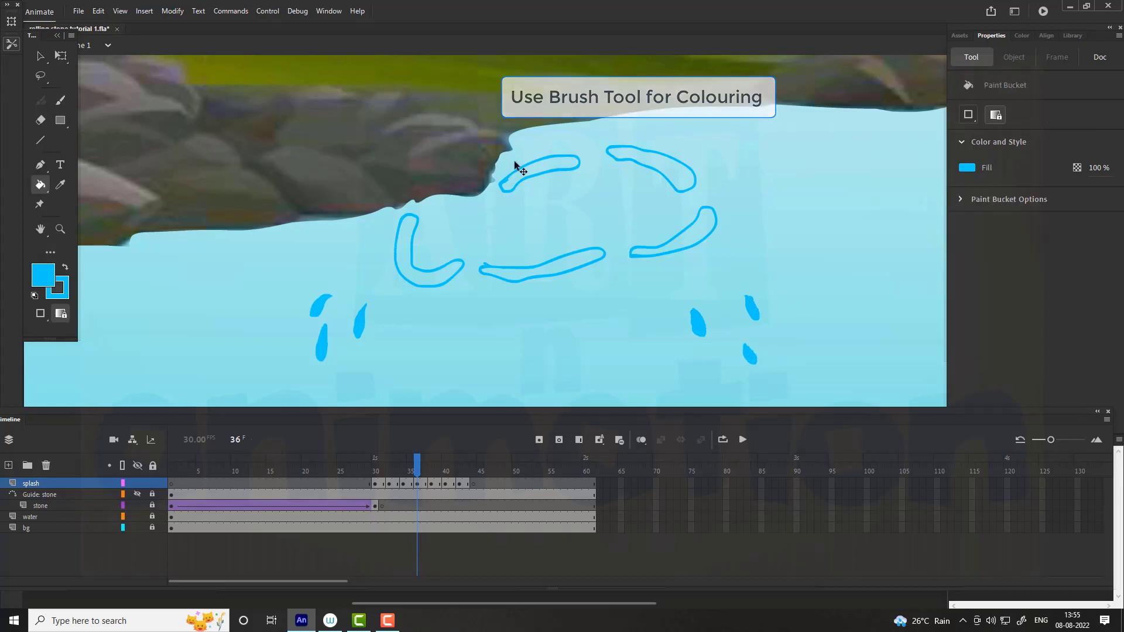
pyautogui.click(679, 173)
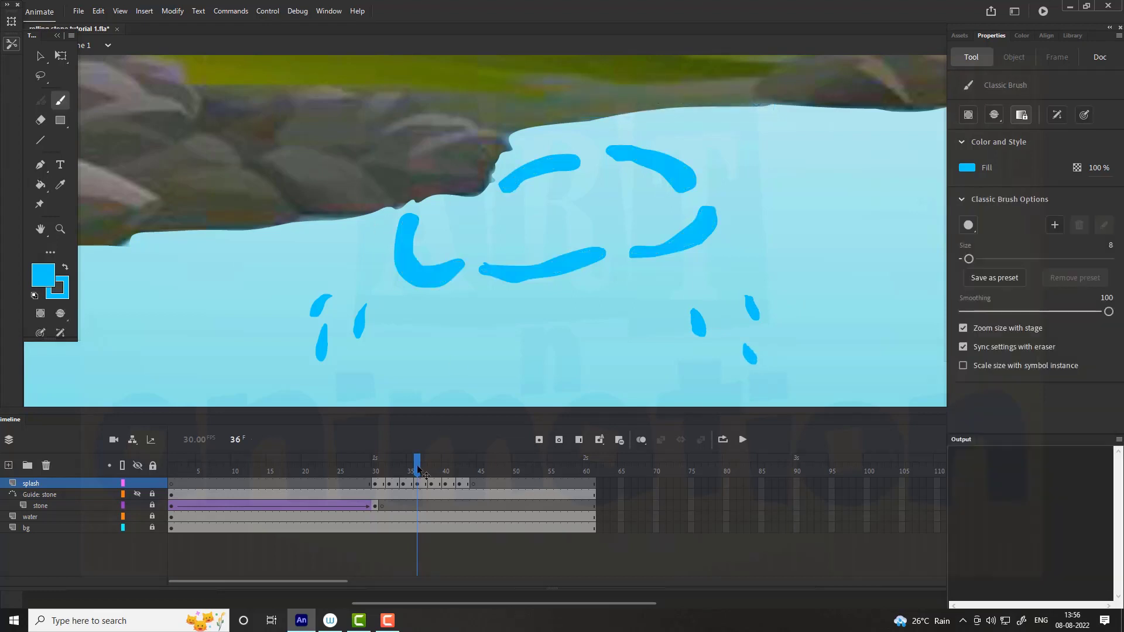
# Paint the ring fragments and droplets at frame 38 solid light blue with a size 3 brush.
pyautogui.moveTo(417, 464); pyautogui.dragTo(432, 454)
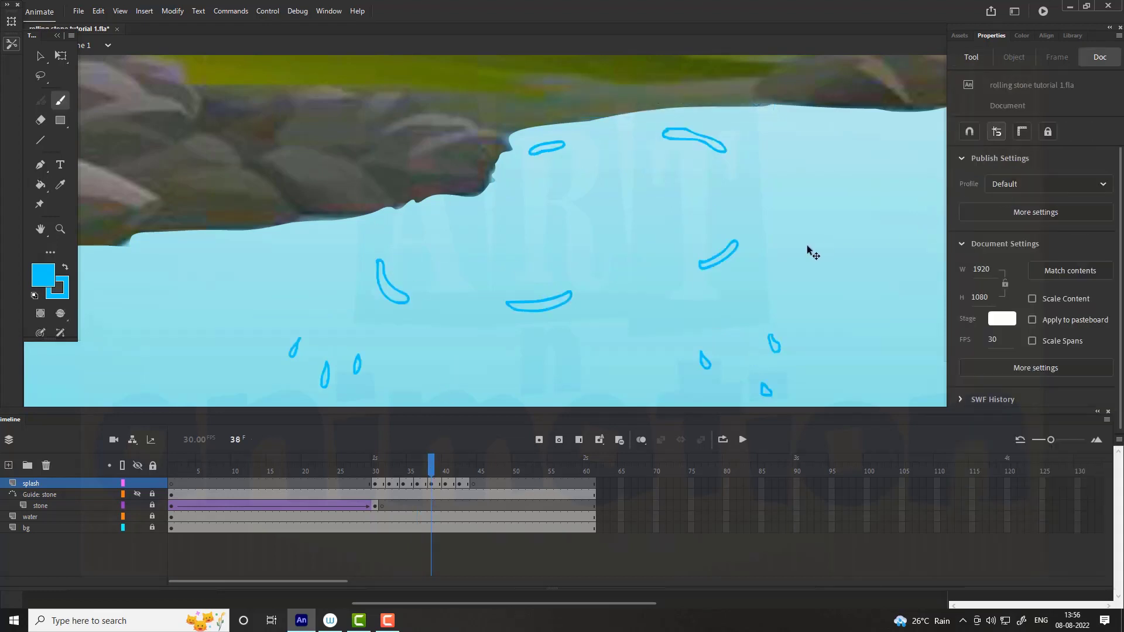
pyautogui.moveTo(708, 269); pyautogui.dragTo(704, 267)
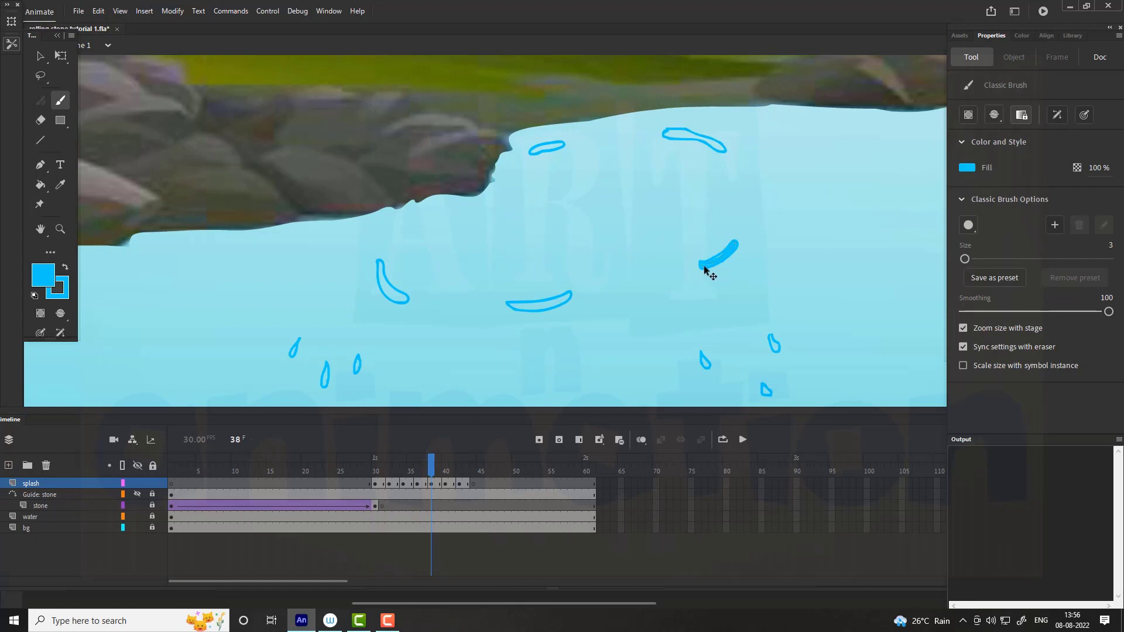
pyautogui.moveTo(667, 133); pyautogui.dragTo(666, 135)
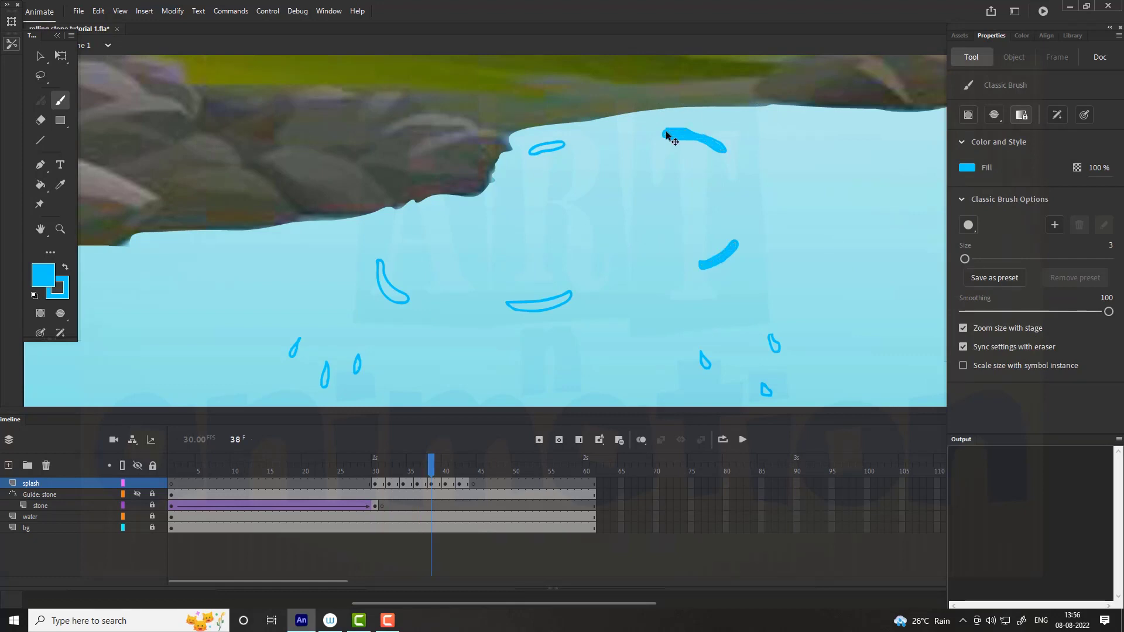
pyautogui.moveTo(560, 144); pyautogui.dragTo(543, 153)
pyautogui.moveTo(381, 264); pyautogui.dragTo(407, 299)
pyautogui.moveTo(510, 305); pyautogui.dragTo(569, 296)
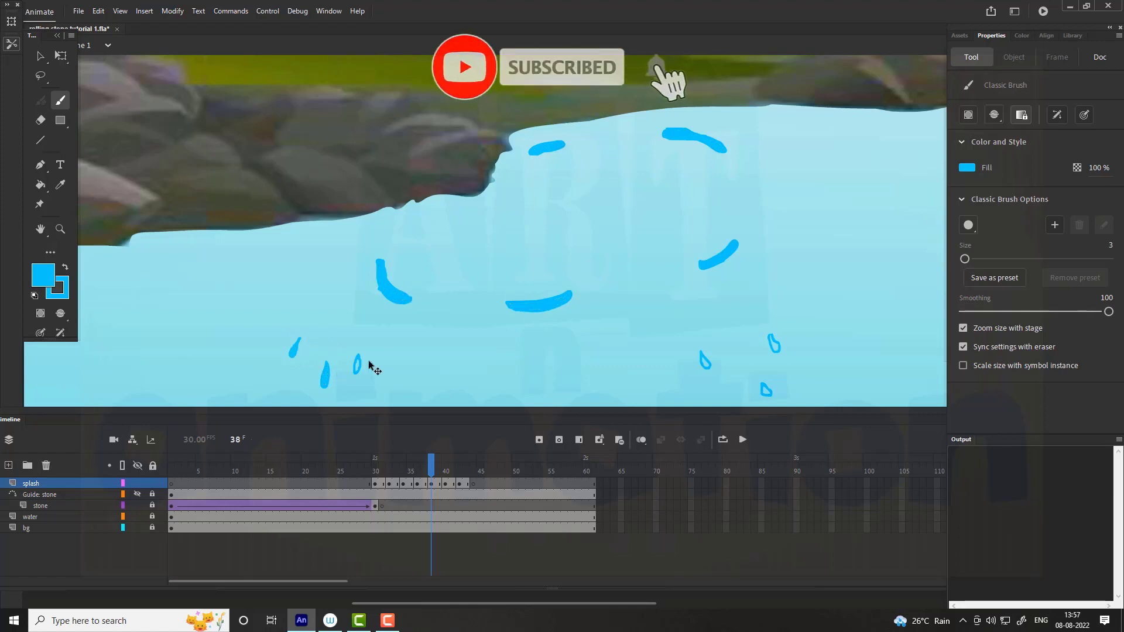
pyautogui.moveTo(703, 355); pyautogui.dragTo(707, 365)
pyautogui.moveTo(771, 338); pyautogui.dragTo(766, 393)
# Paint the small ring fragments and droplets at frame 40 solid light blue.
pyautogui.click(445, 471)
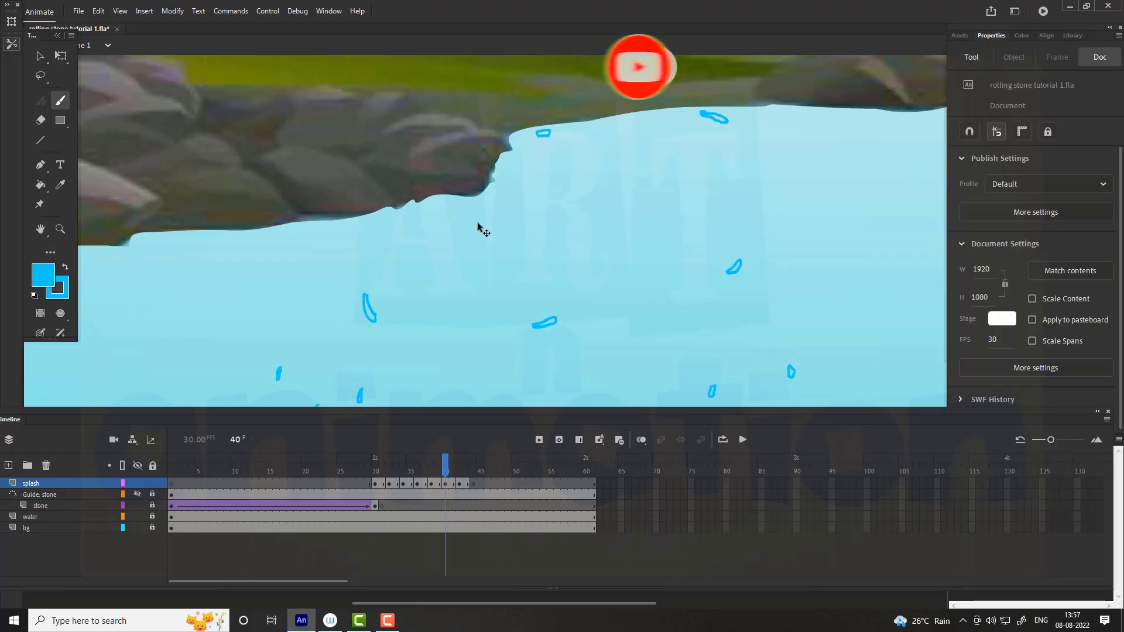
pyautogui.moveTo(538, 132); pyautogui.dragTo(545, 137)
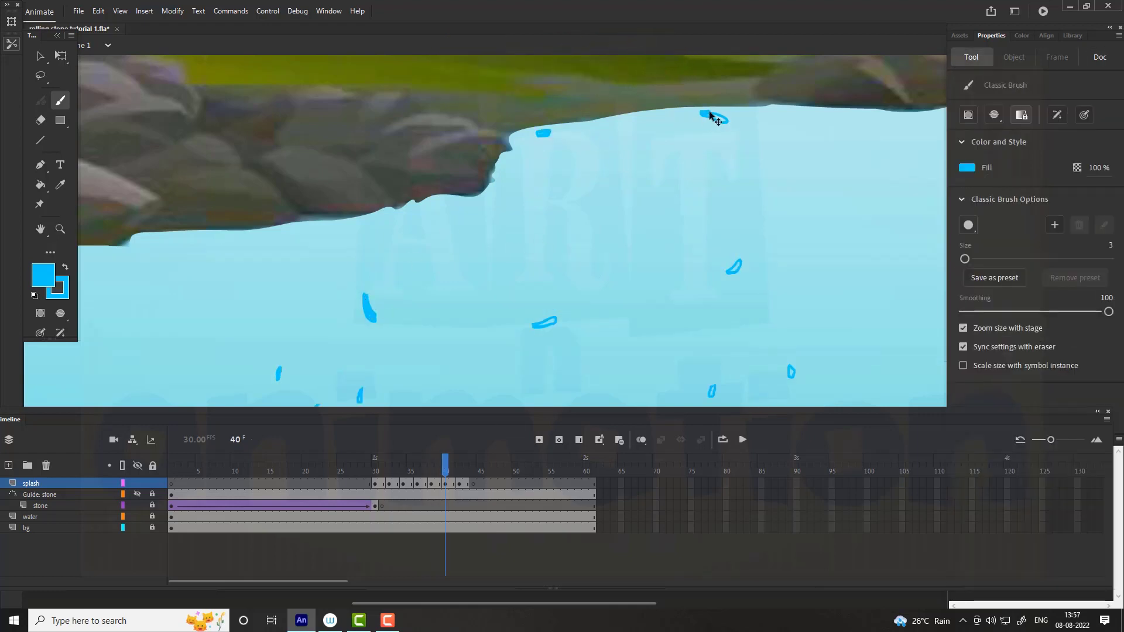
pyautogui.moveTo(703, 112); pyautogui.dragTo(726, 120)
pyautogui.moveTo(739, 261); pyautogui.dragTo(732, 271)
pyautogui.moveTo(555, 319); pyautogui.dragTo(540, 328)
pyautogui.moveTo(713, 387); pyautogui.dragTo(713, 392)
pyautogui.moveTo(792, 370); pyautogui.dragTo(790, 376)
pyautogui.moveTo(360, 391); pyautogui.dragTo(359, 397)
pyautogui.press('space')
pyautogui.moveTo(453, 404); pyautogui.dragTo(459, 353)
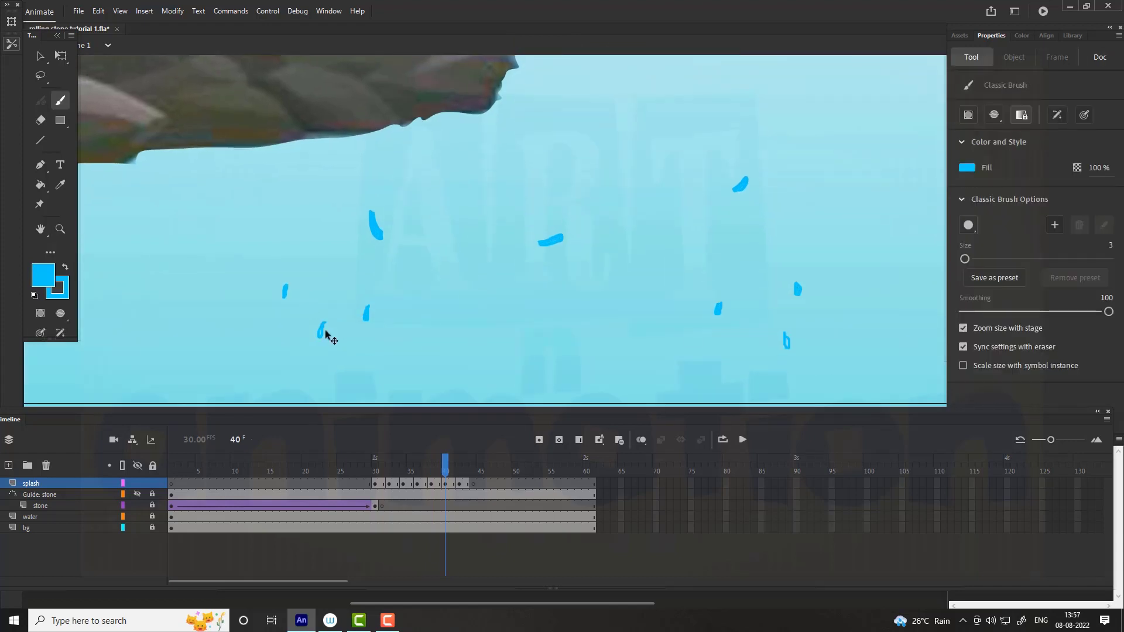
# Paint the remaining tiny droplets at frame 42 solid light blue.
pyautogui.moveTo(446, 463); pyautogui.dragTo(459, 464)
pyautogui.moveTo(366, 348); pyautogui.dragTo(369, 354)
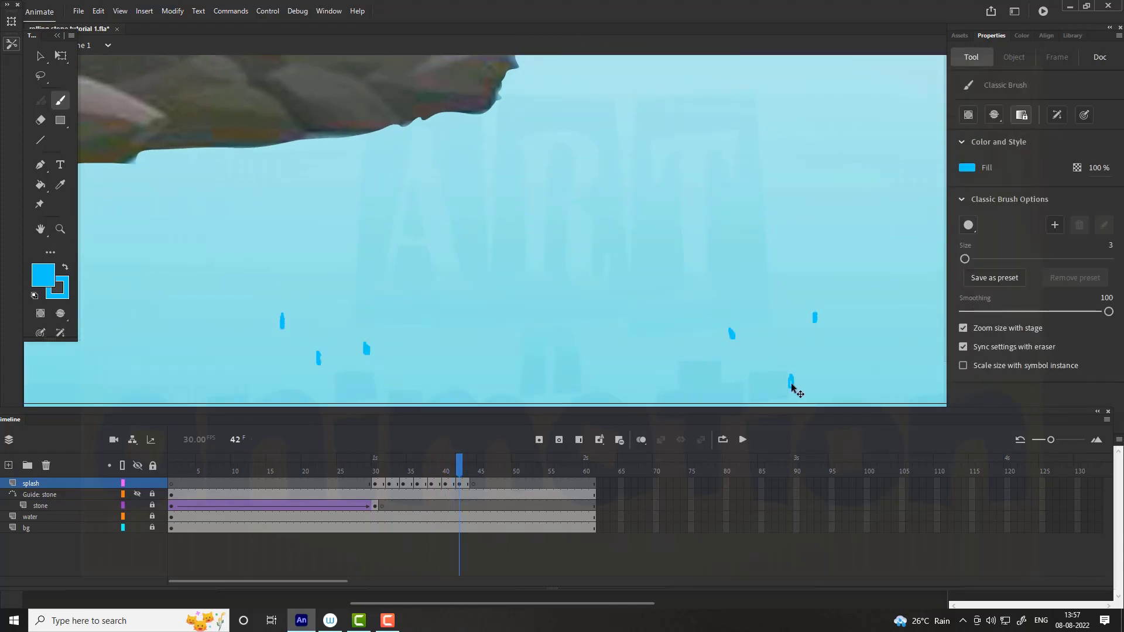
pyautogui.moveTo(791, 382); pyautogui.dragTo(791, 387)
# Test the movie to review the coloured splash and close the preview.
pyautogui.hotkey('ctrl', 'Return')
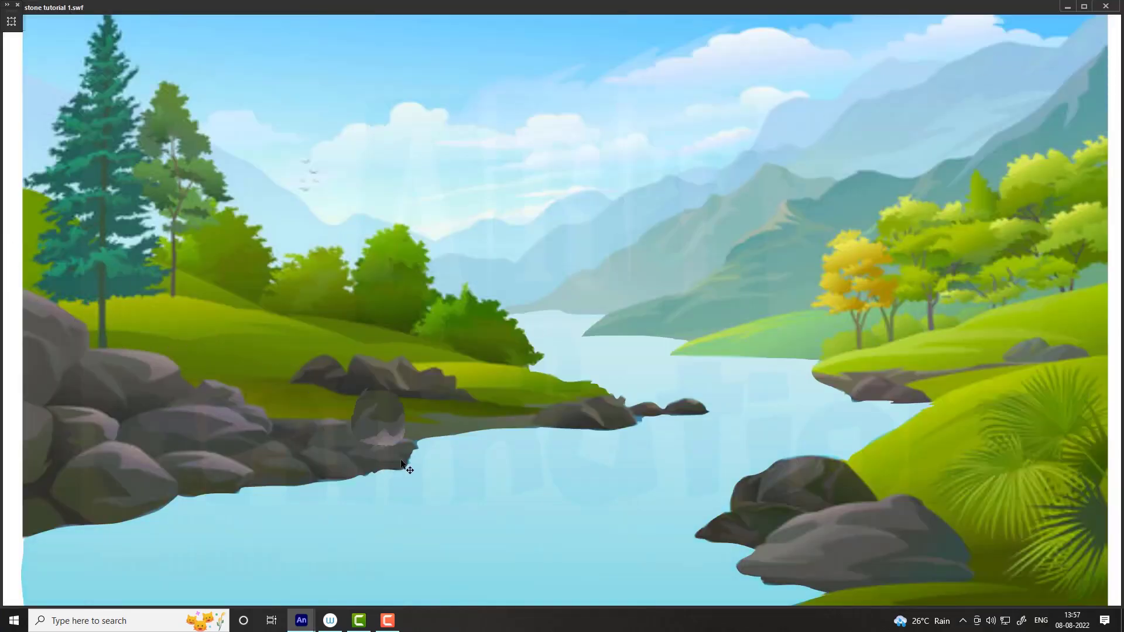
pyautogui.click(1105, 8)
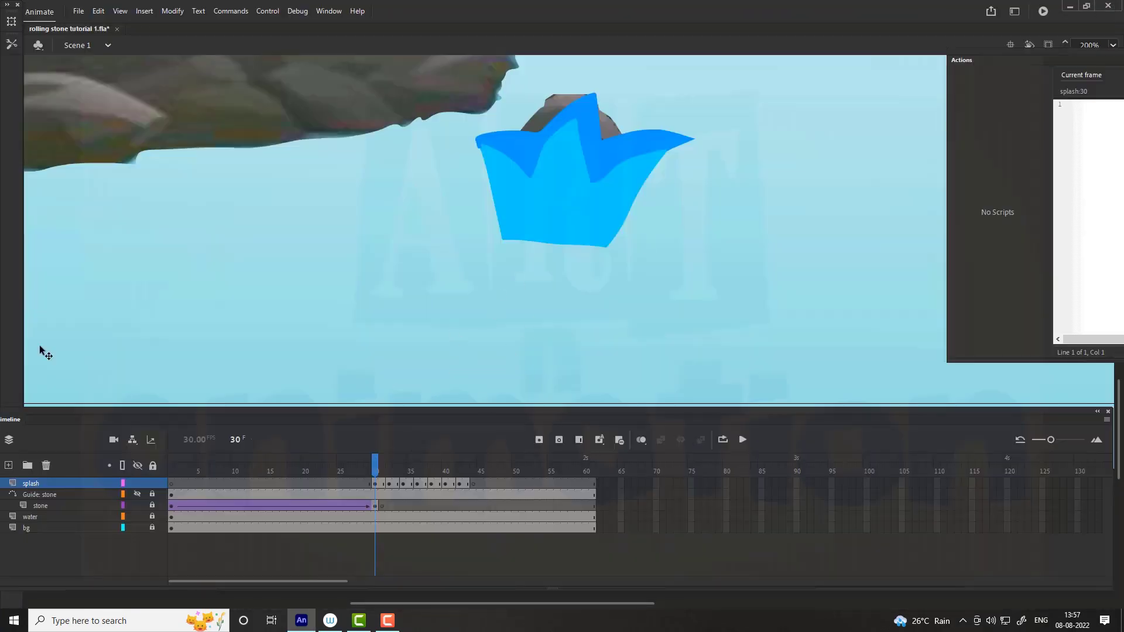
# Paint white highlight strokes along both sides of the frame 30 splash with a size 5 brush.
pyautogui.click(11, 43)
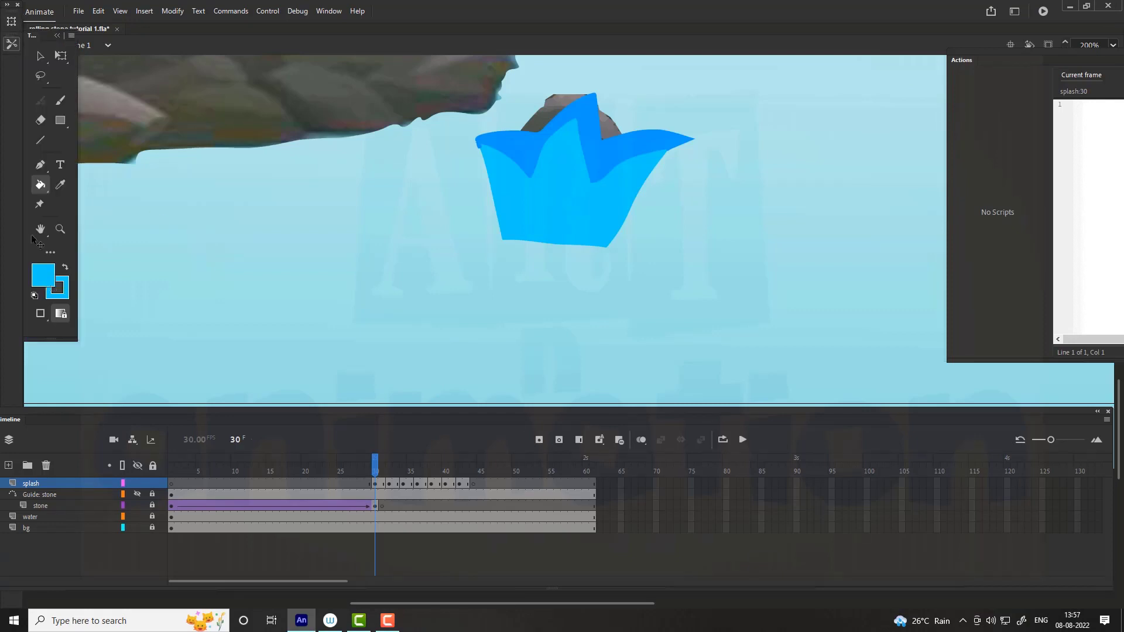
pyautogui.click(43, 281)
pyautogui.click(103, 372)
pyautogui.press('b')
pyautogui.hotkey('ctrl', 'F3')
pyautogui.moveTo(962, 258); pyautogui.dragTo(966, 258)
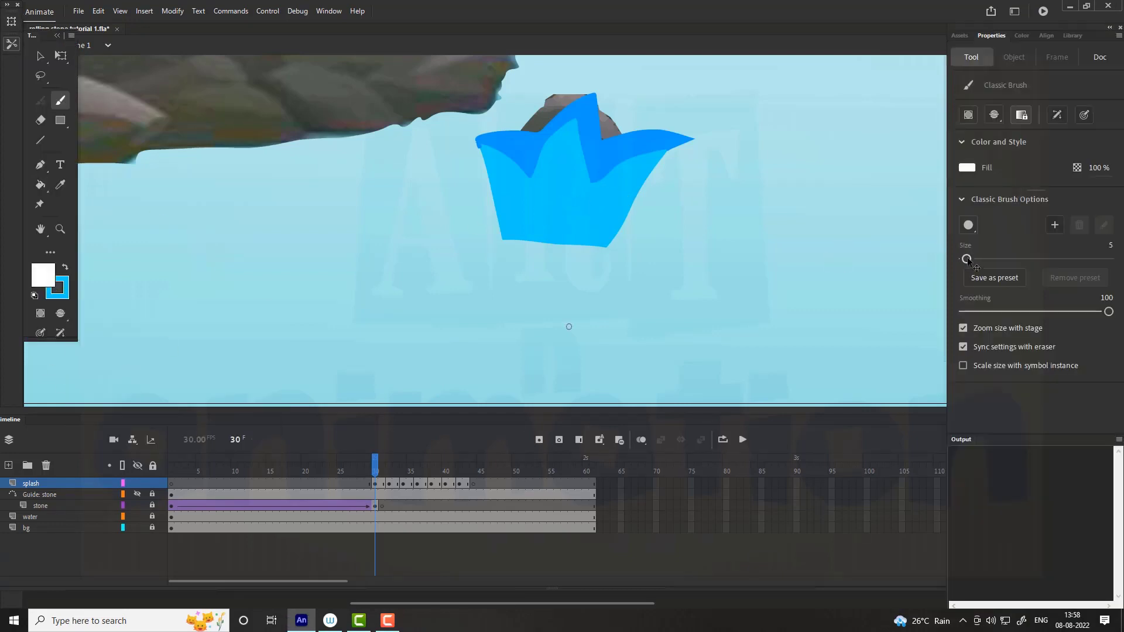
pyautogui.moveTo(640, 169); pyautogui.dragTo(617, 200)
pyautogui.moveTo(505, 175); pyautogui.dragTo(511, 212)
# Paint curved white highlights along both sides of the frame 32 splash column.
pyautogui.moveTo(375, 465); pyautogui.dragTo(389, 465)
pyautogui.moveTo(494, 164); pyautogui.dragTo(508, 205)
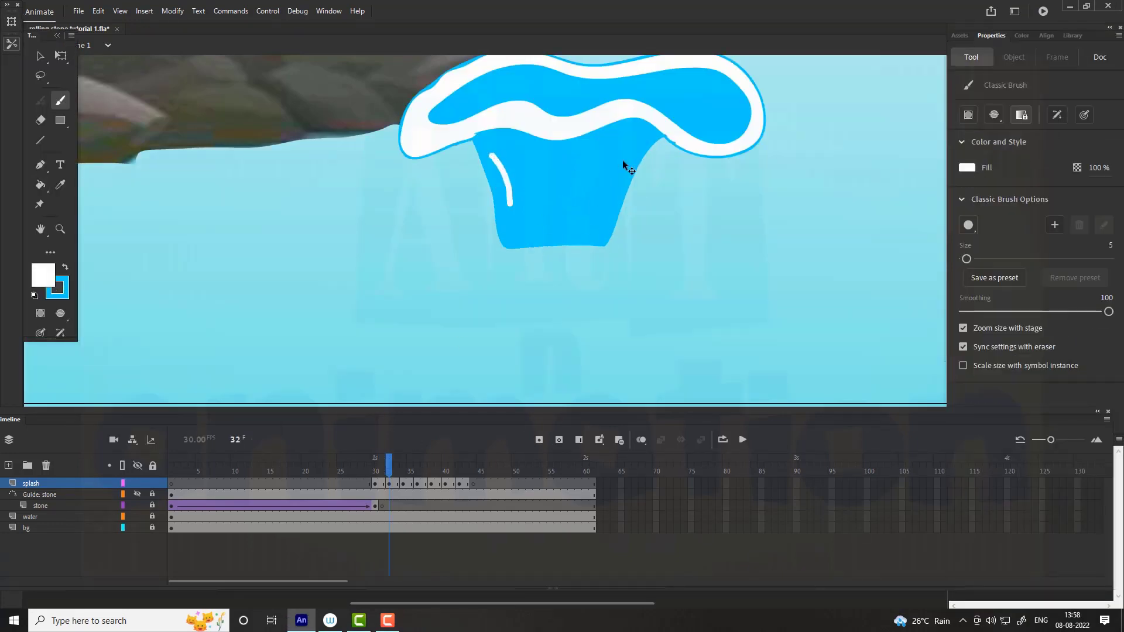
pyautogui.moveTo(623, 160); pyautogui.dragTo(603, 212)
# Paint white highlights along both sides of the frame 34 splash column and on its surrounding droplets.
pyautogui.click(401, 465)
pyautogui.moveTo(492, 151); pyautogui.dragTo(513, 206)
pyautogui.moveTo(622, 155); pyautogui.dragTo(599, 212)
pyautogui.click(352, 200)
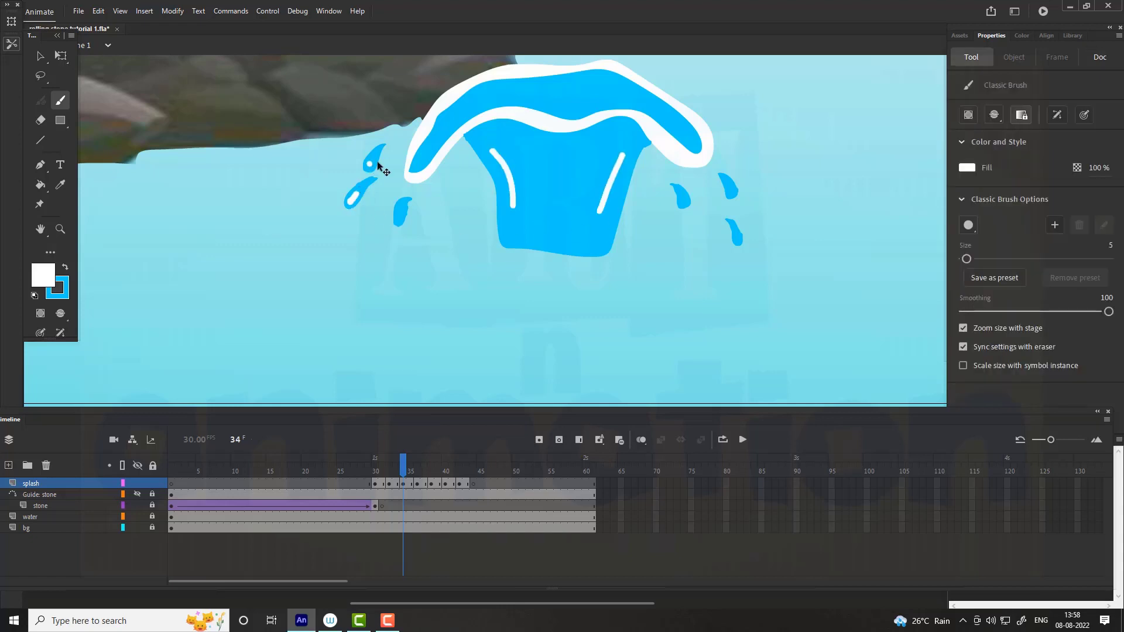
pyautogui.click(370, 164)
pyautogui.click(401, 217)
pyautogui.click(684, 198)
# With the brush size reduced to 3, paint white highlights on the frame 36 splash fragments and droplets.
pyautogui.moveTo(964, 257); pyautogui.dragTo(961, 256)
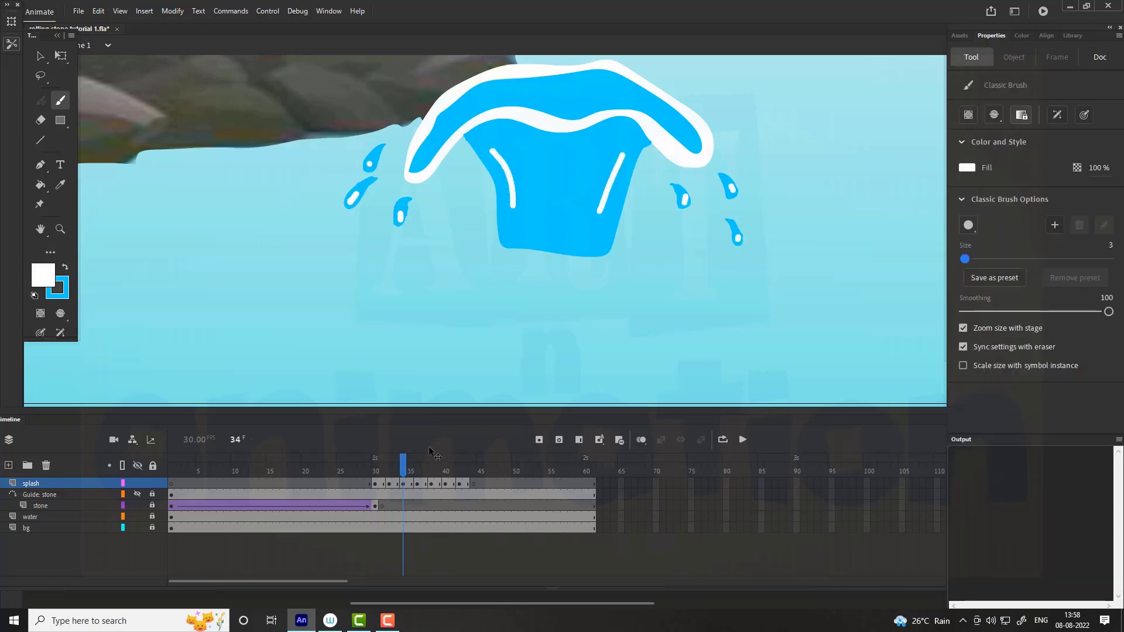
pyautogui.click(418, 484)
pyautogui.moveTo(412, 143); pyautogui.dragTo(408, 160)
pyautogui.moveTo(464, 184); pyautogui.dragTo(453, 194)
pyautogui.moveTo(411, 187); pyautogui.dragTo(416, 194)
pyautogui.moveTo(516, 98); pyautogui.dragTo(581, 83)
pyautogui.moveTo(622, 70); pyautogui.dragTo(637, 71)
pyautogui.moveTo(695, 93); pyautogui.dragTo(689, 102)
pyautogui.moveTo(715, 131); pyautogui.dragTo(712, 144)
pyautogui.moveTo(500, 187); pyautogui.dragTo(523, 192)
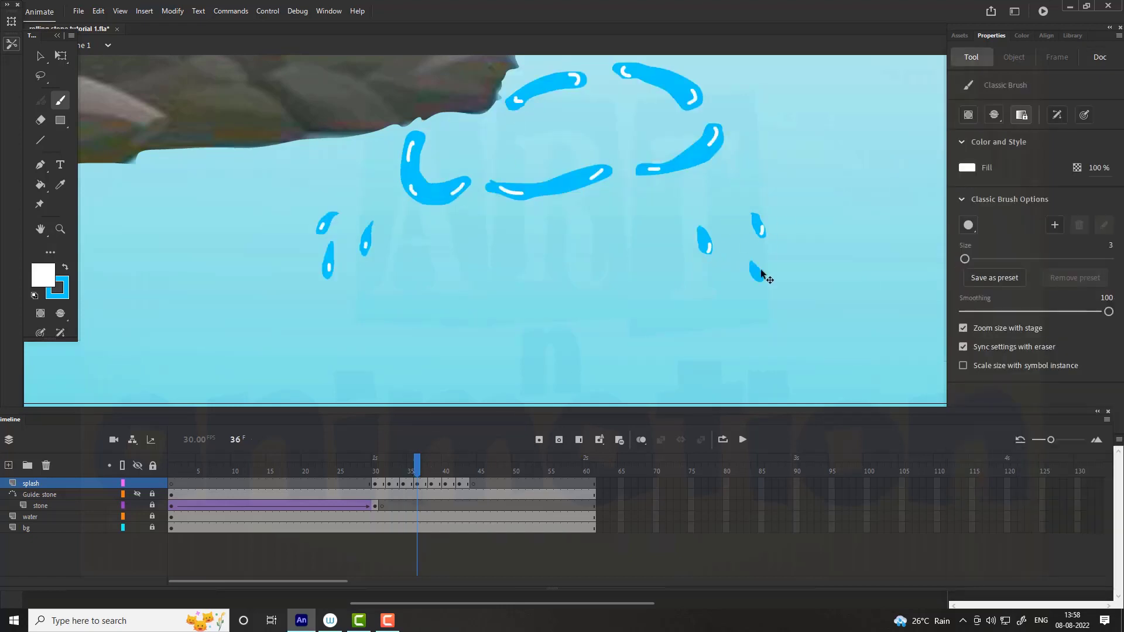
# Paint short white highlights on the curved splash fragments at frame 38.
pyautogui.press('.')
pyautogui.press('.')
pyautogui.moveTo(386, 186); pyautogui.dragTo(386, 194)
pyautogui.moveTo(404, 215); pyautogui.dragTo(411, 216)
pyautogui.moveTo(522, 224); pyautogui.dragTo(530, 223)
pyautogui.moveTo(564, 219); pyautogui.dragTo(574, 213)
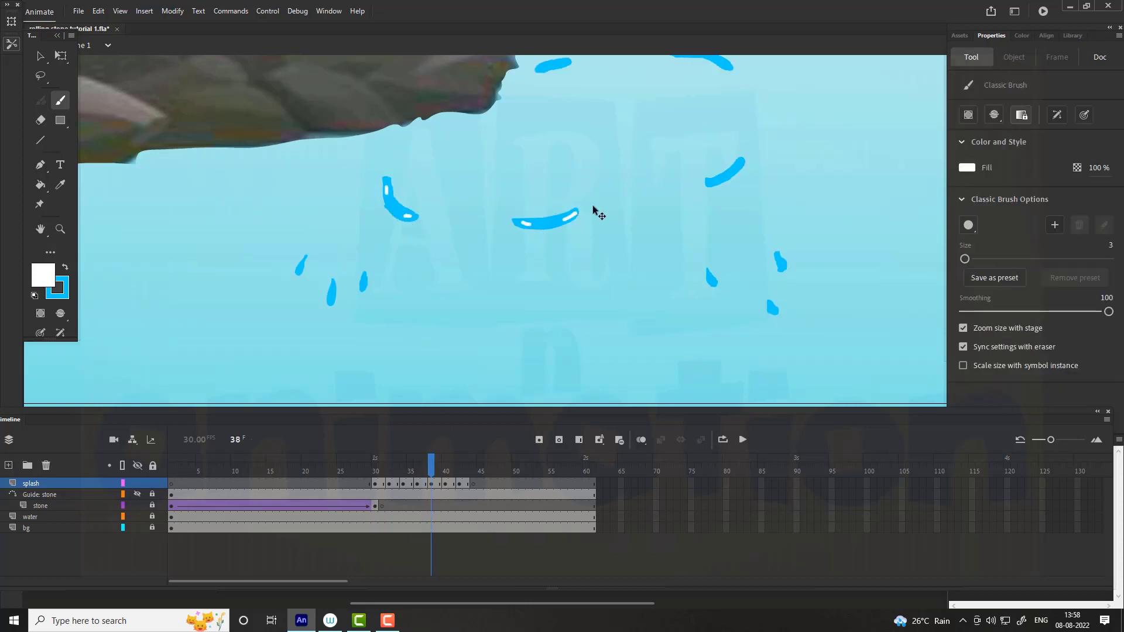
pyautogui.moveTo(736, 168); pyautogui.dragTo(715, 181)
pyautogui.moveTo(676, 227); pyautogui.dragTo(677, 275)
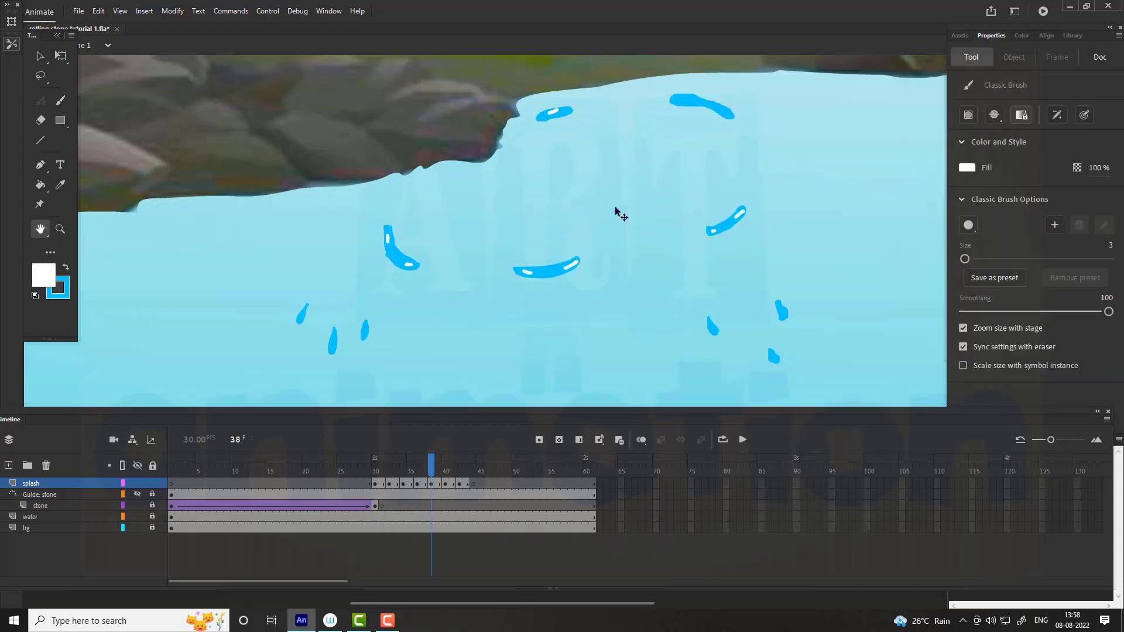
pyautogui.moveTo(675, 102); pyautogui.dragTo(730, 115)
# Dab white highlights onto the small falling droplets at frame 38.
pyautogui.click(300, 319)
pyautogui.moveTo(332, 346); pyautogui.dragTo(365, 333)
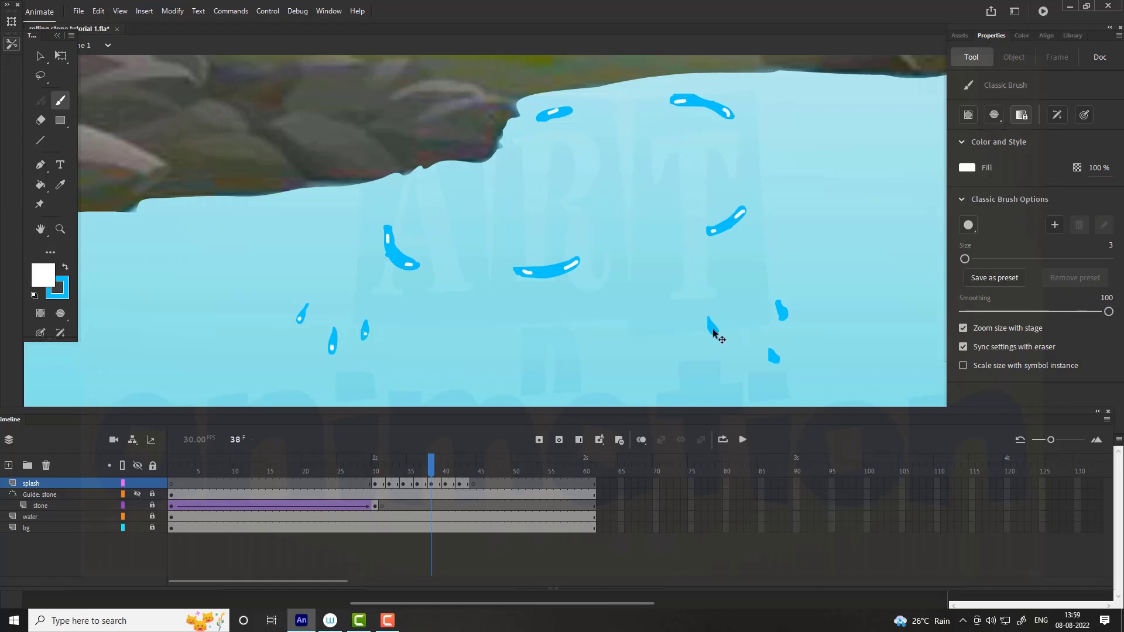
pyautogui.moveTo(712, 325); pyautogui.dragTo(714, 332)
pyautogui.moveTo(783, 310); pyautogui.dragTo(784, 314)
pyautogui.moveTo(774, 355); pyautogui.dragTo(778, 360)
# With the brush size reduced to 1, paint fine white highlights on the frame 40 fragments and droplets.
pyautogui.click(445, 468)
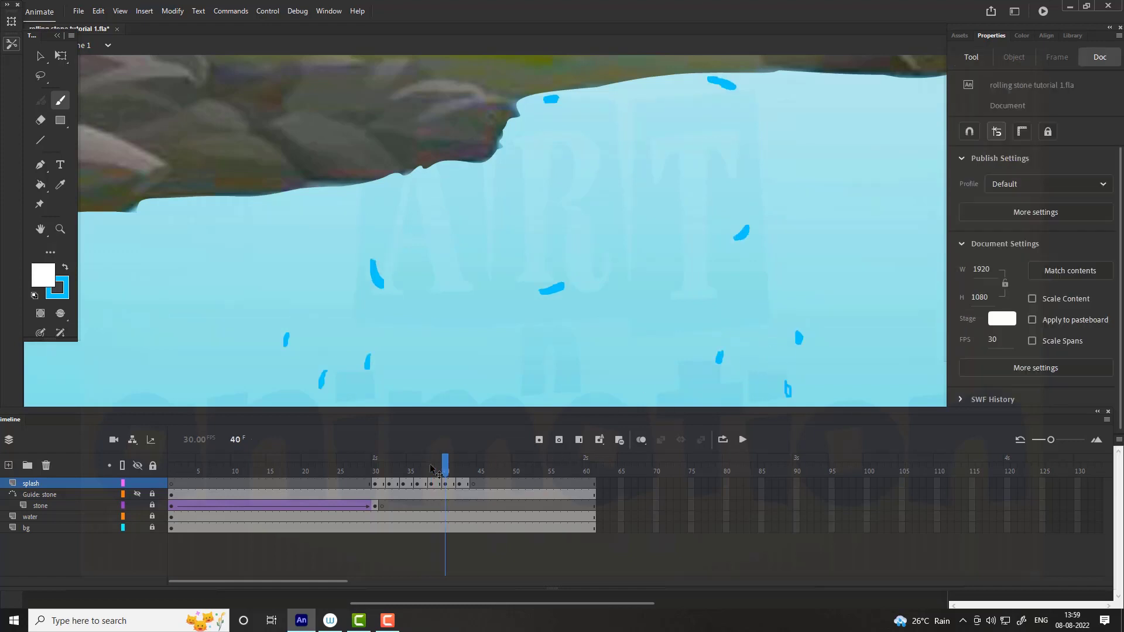
pyautogui.keyDown('ctrl'); pyautogui.click(852, 265); pyautogui.keyUp('ctrl')
pyautogui.click(963, 259)
pyautogui.moveTo(727, 84); pyautogui.dragTo(733, 87)
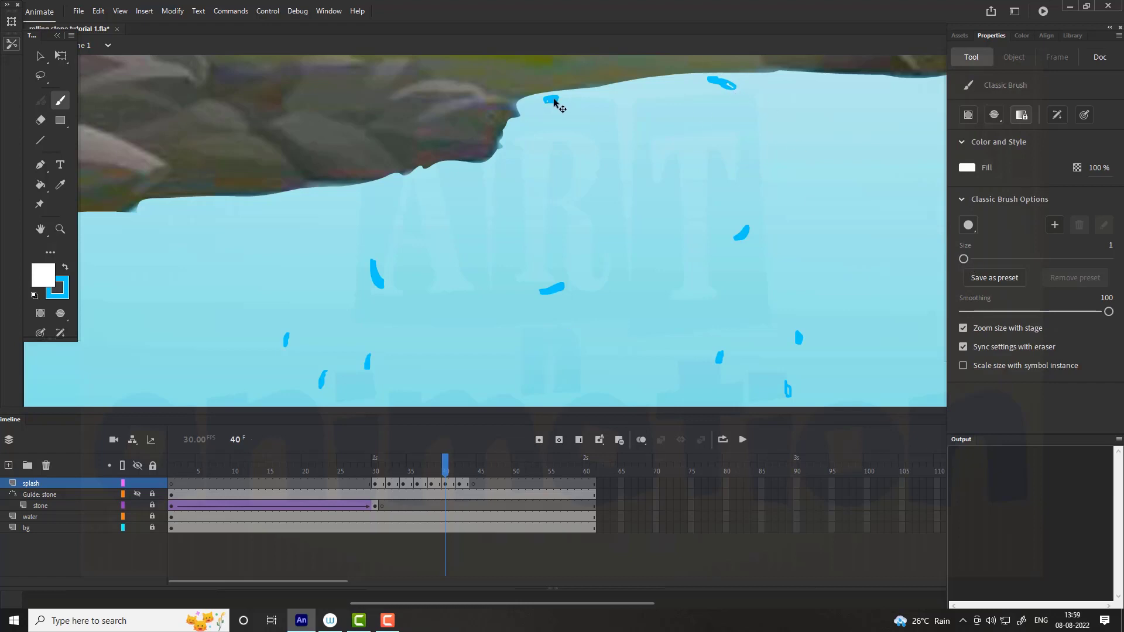
pyautogui.moveTo(553, 99); pyautogui.dragTo(547, 101)
pyautogui.moveTo(382, 285); pyautogui.dragTo(375, 283)
pyautogui.moveTo(286, 337); pyautogui.dragTo(286, 343)
pyautogui.moveTo(321, 384); pyautogui.dragTo(322, 380)
pyautogui.moveTo(367, 365); pyautogui.dragTo(368, 360)
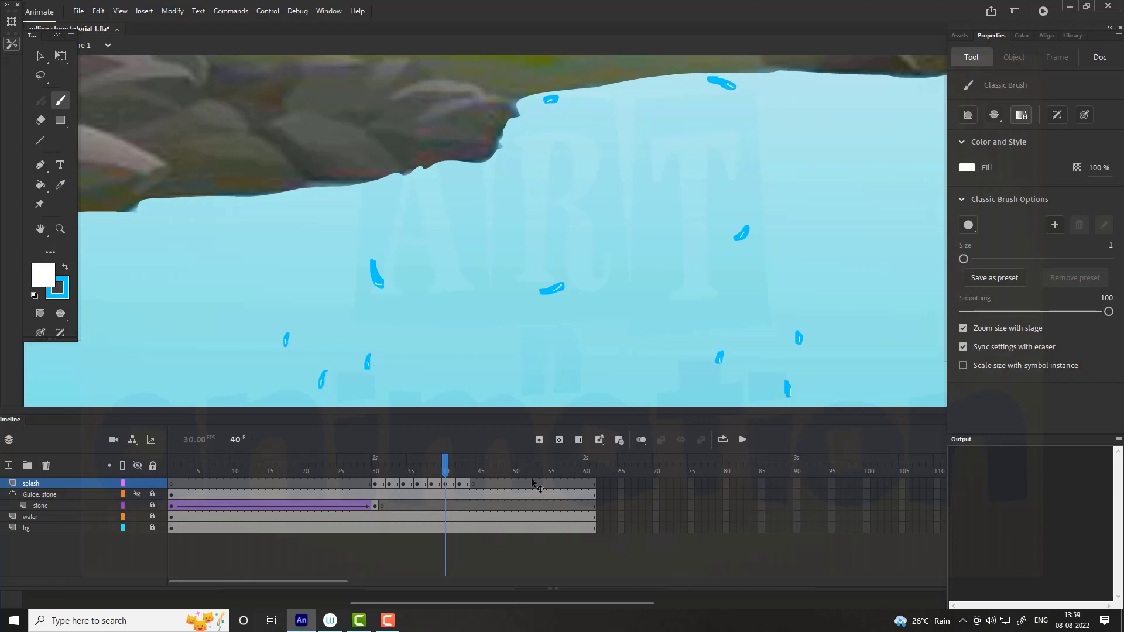
# Add tiny white highlights to the remaining droplets at frame 42.
pyautogui.moveTo(460, 471)
pyautogui.mouseDown()
pyautogui.moveTo(446, 471)
pyautogui.moveTo(460, 471)
pyautogui.mouseUp()
pyautogui.press('space')
pyautogui.moveTo(317, 292); pyautogui.dragTo(317, 192)
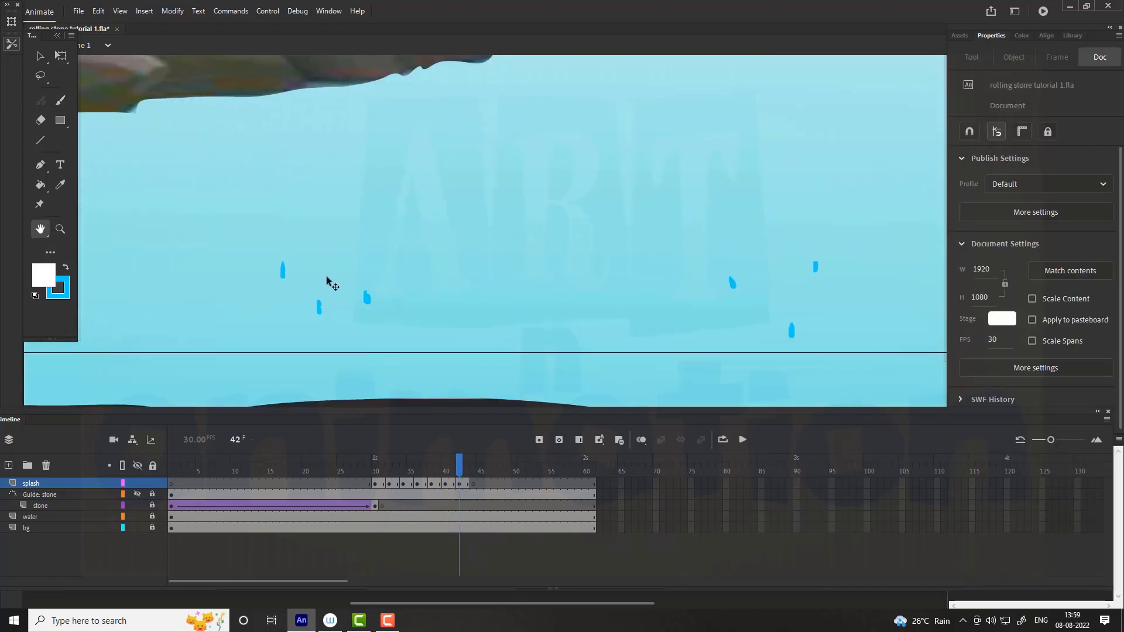
pyautogui.press('b')
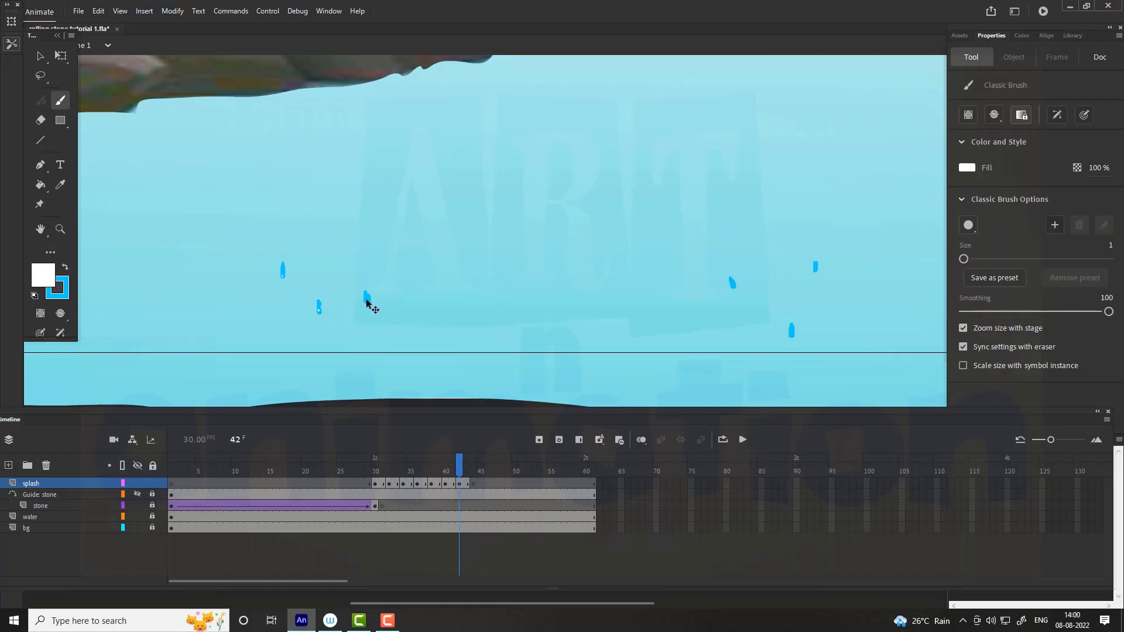
pyautogui.moveTo(367, 295); pyautogui.dragTo(368, 301)
pyautogui.moveTo(816, 263); pyautogui.dragTo(815, 269)
pyautogui.moveTo(732, 280); pyautogui.dragTo(733, 287)
pyautogui.moveTo(791, 327); pyautogui.dragTo(793, 333)
# Scrub back to just before the splash and test the movie to review the highlights.
pyautogui.moveTo(460, 468); pyautogui.dragTo(371, 465)
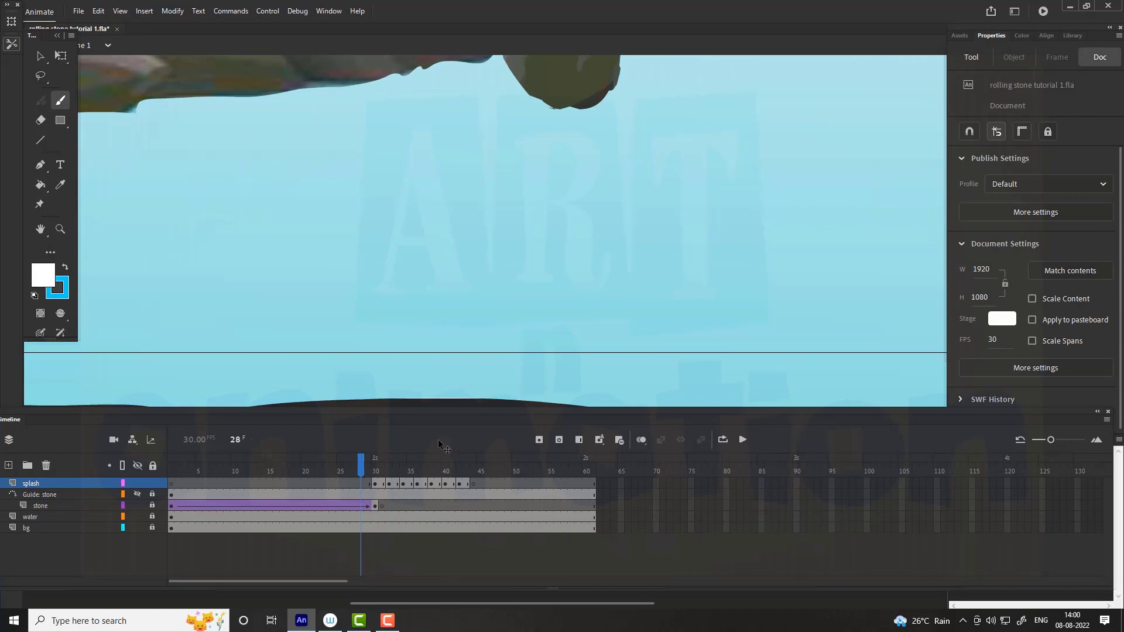
pyautogui.hotkey('ctrl', 'Return')
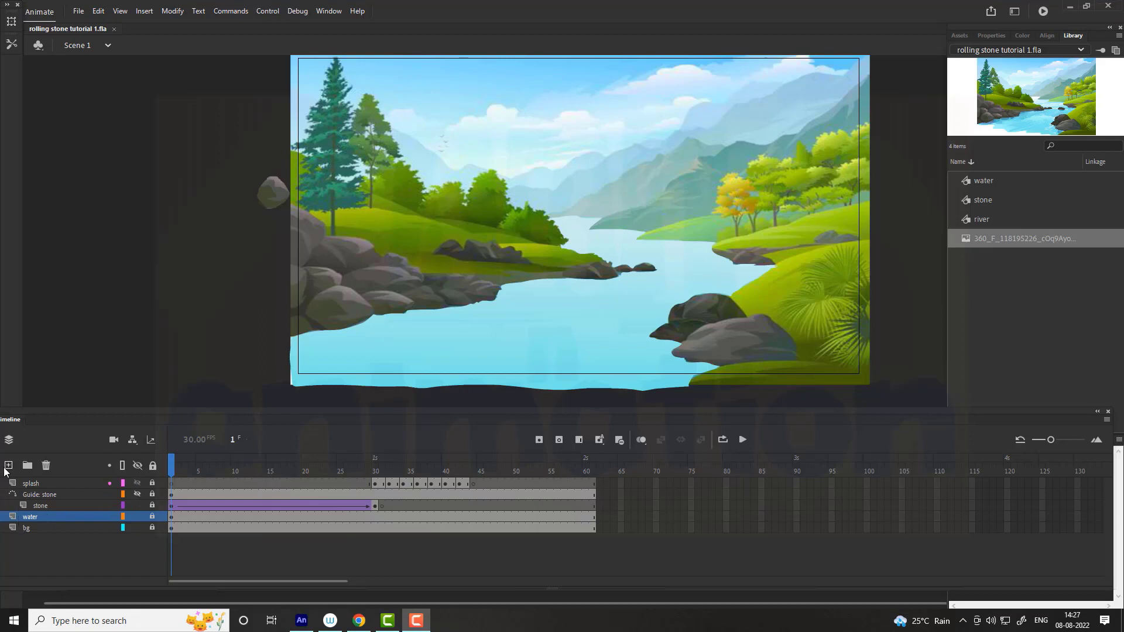
# Add a new layer named ripples directly above the water layer.
pyautogui.click(8, 467)
pyautogui.doubleClick(37, 517)
pyautogui.write('ripples')
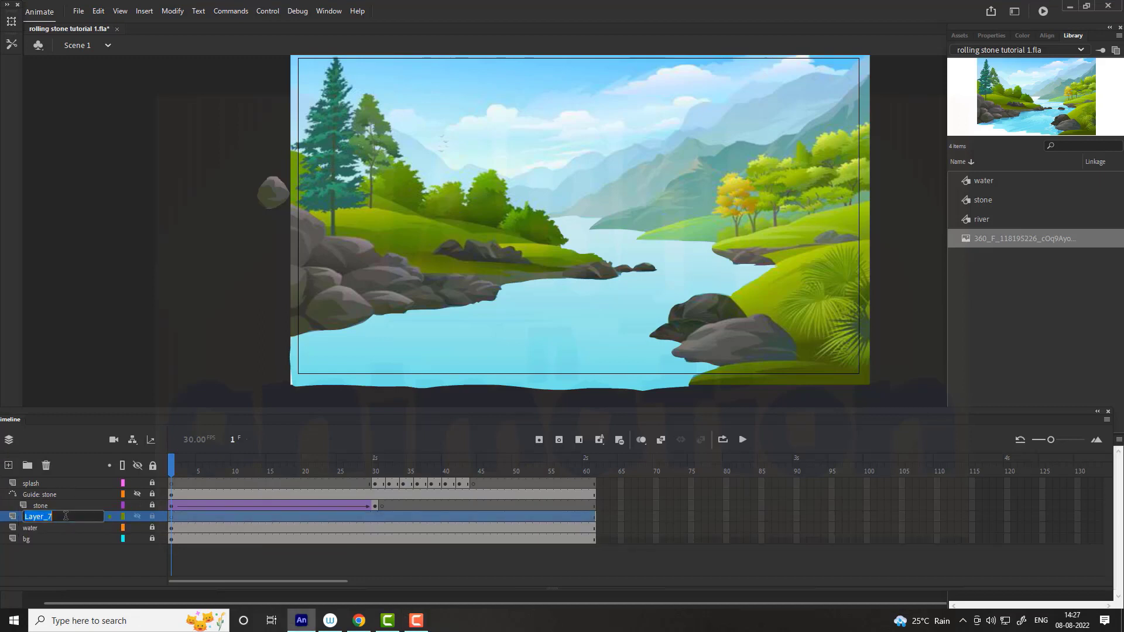
pyautogui.press('Return')
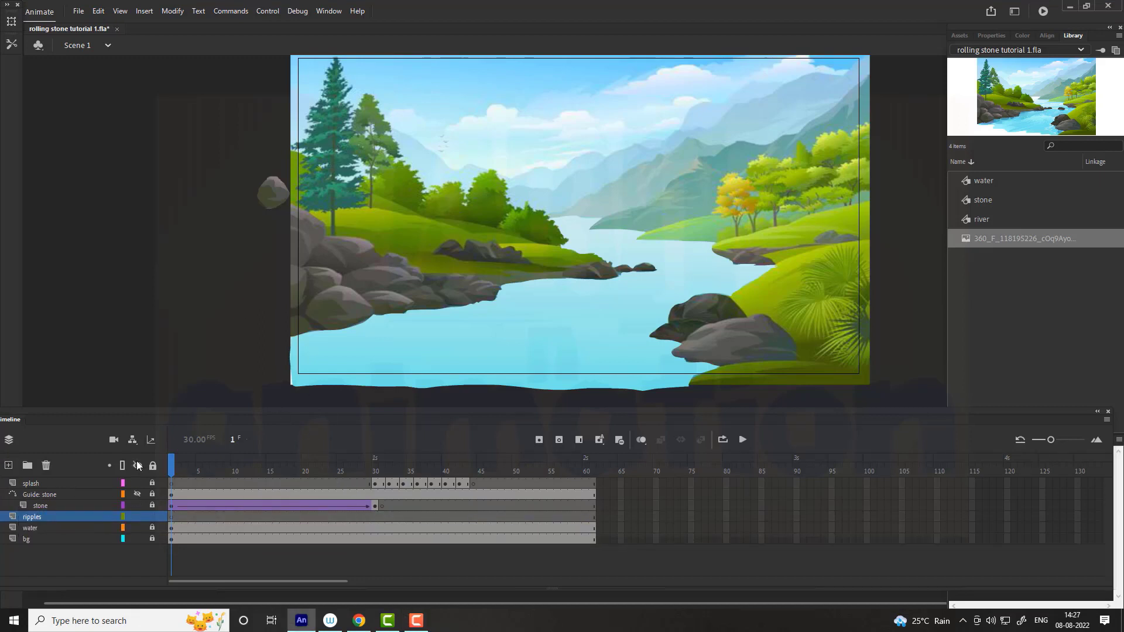
# On a blank keyframe at frame 30 of ripples, draw an unfilled oval about 136 by 38 px at the splash's base.
pyautogui.moveTo(171, 468); pyautogui.dragTo(374, 472)
pyautogui.click(375, 517)
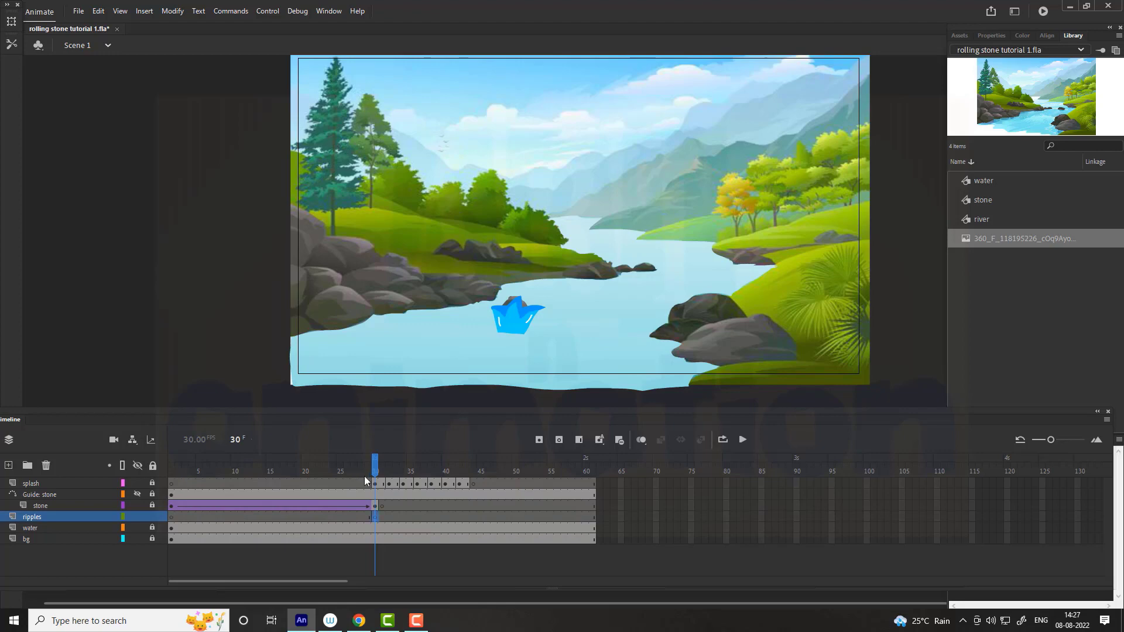
pyautogui.press('o')
pyautogui.moveTo(493, 330); pyautogui.dragTo(528, 340)
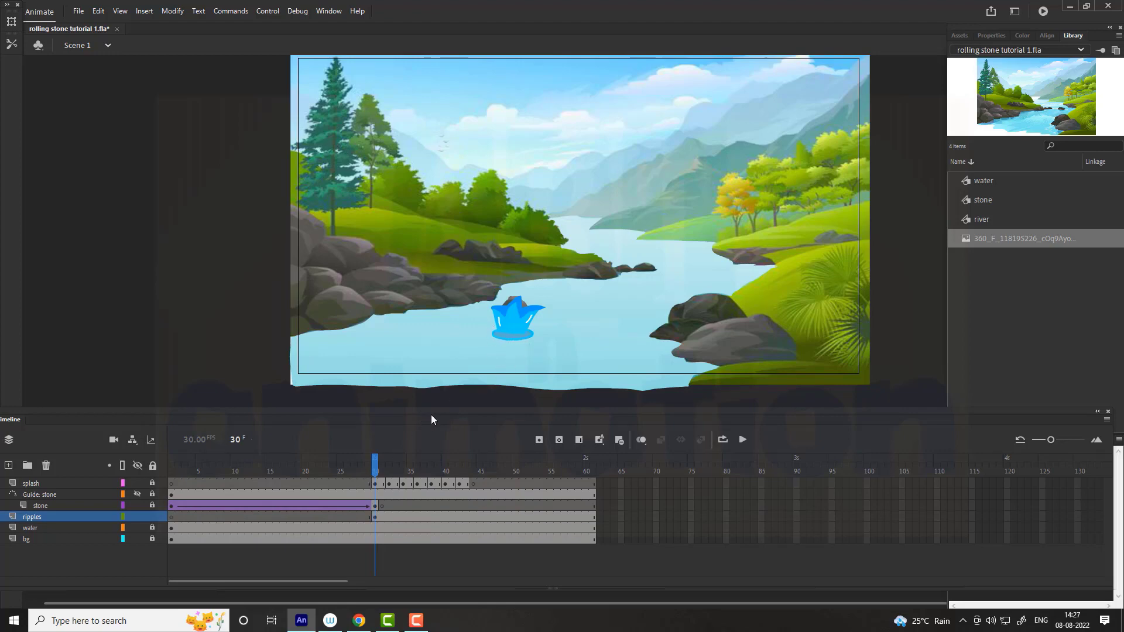
pyautogui.click(513, 337)
pyautogui.press('Delete')
pyautogui.click(512, 340)
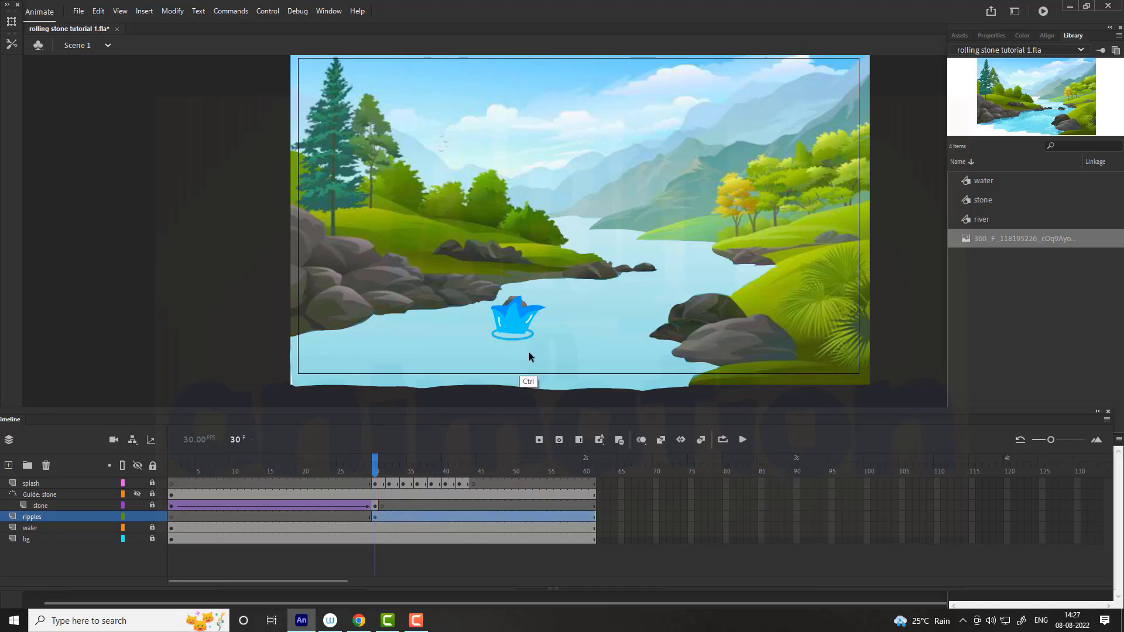
pyautogui.hotkey('ctrl', 'F3')
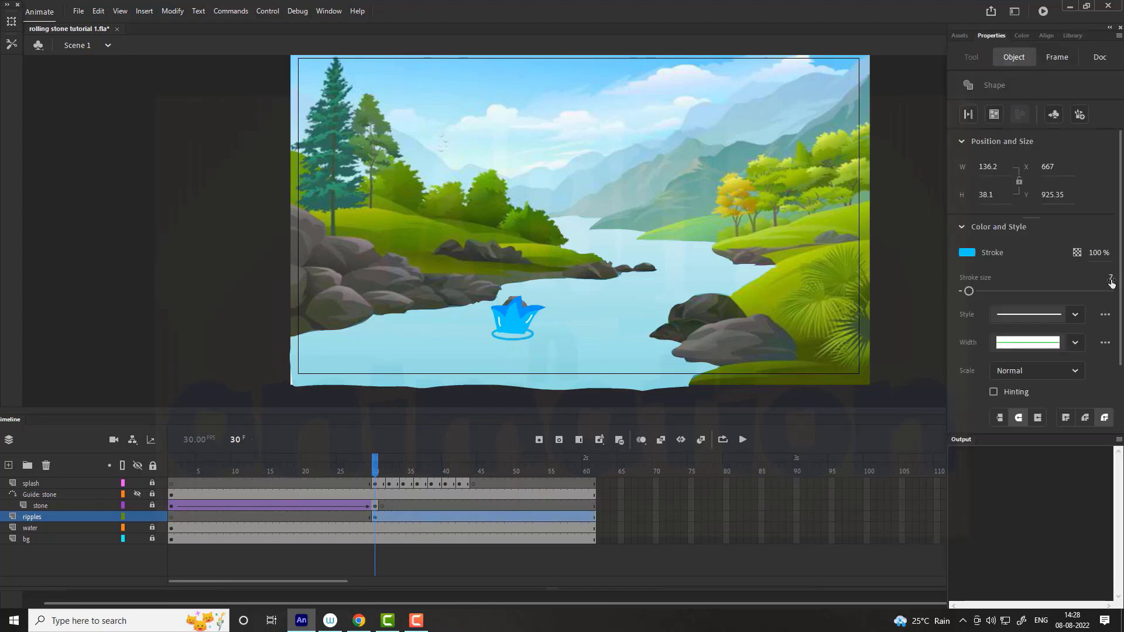
pyautogui.click(451, 357)
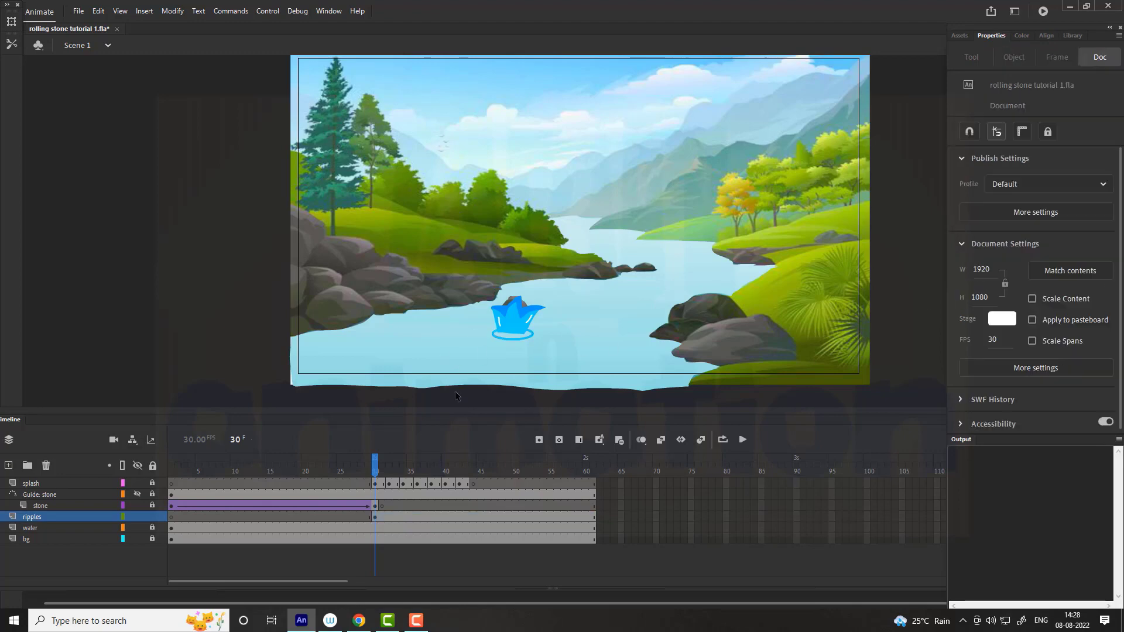
# Insert a keyframe at frame 50 of the ripples layer and scale its oval by 200% twice.
pyautogui.press('Return')
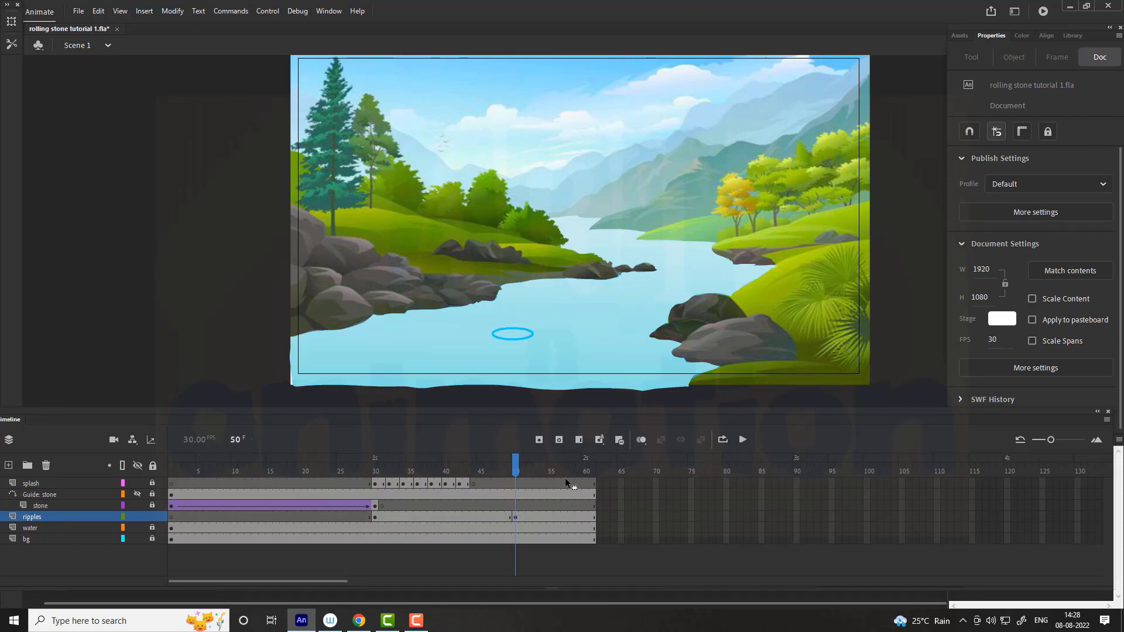
pyautogui.click(513, 339)
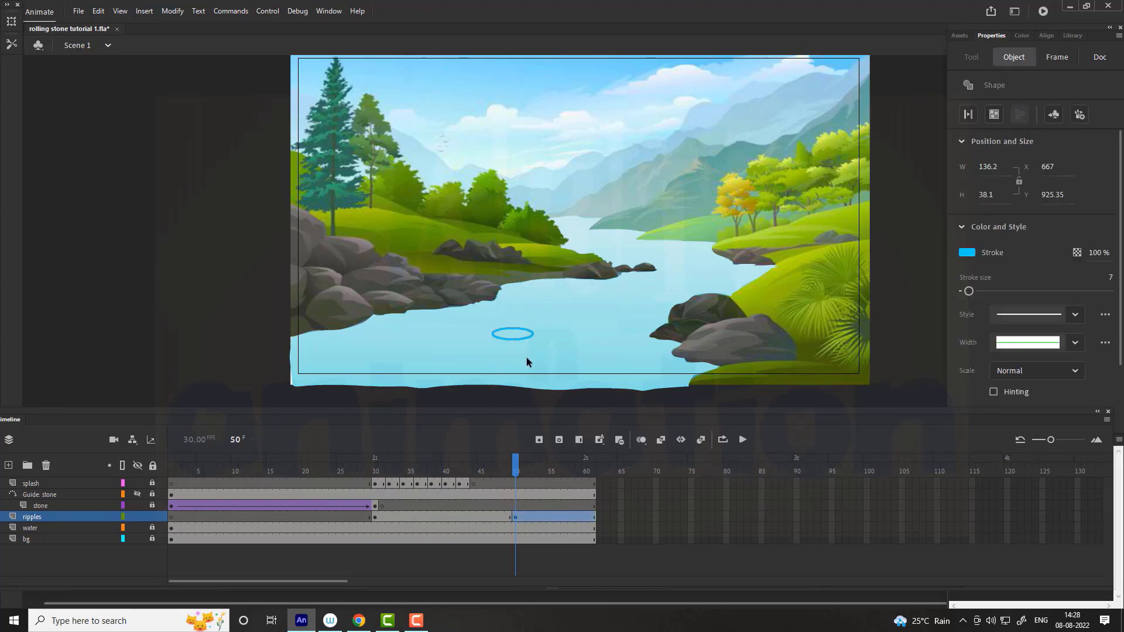
pyautogui.hotkey('ctrl', 'alt', 's')
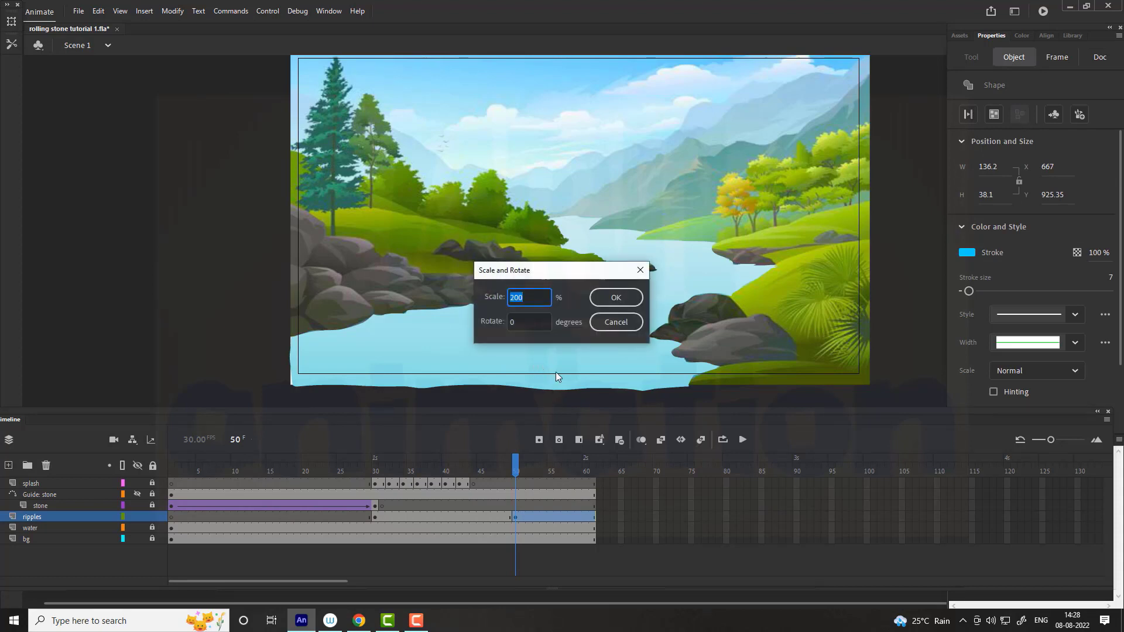
pyautogui.press('Return')
pyautogui.hotkey('ctrl', 'alt', 's')
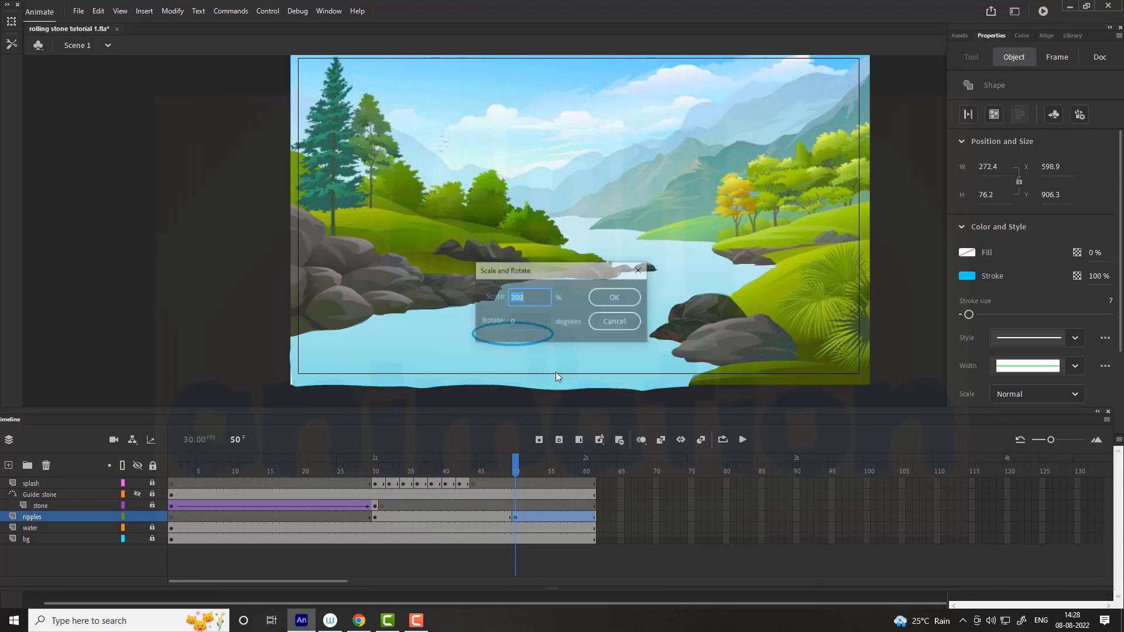
pyautogui.press('Return')
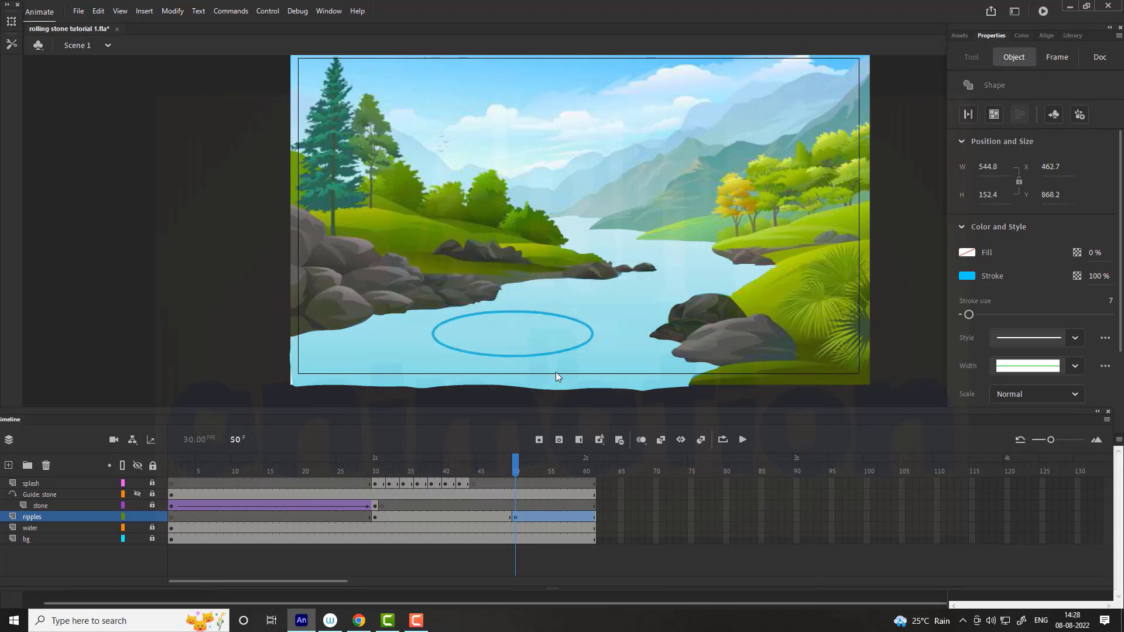
# Return to frame 30 and cut the whole ripples layer.
pyautogui.moveTo(515, 465); pyautogui.dragTo(375, 465)
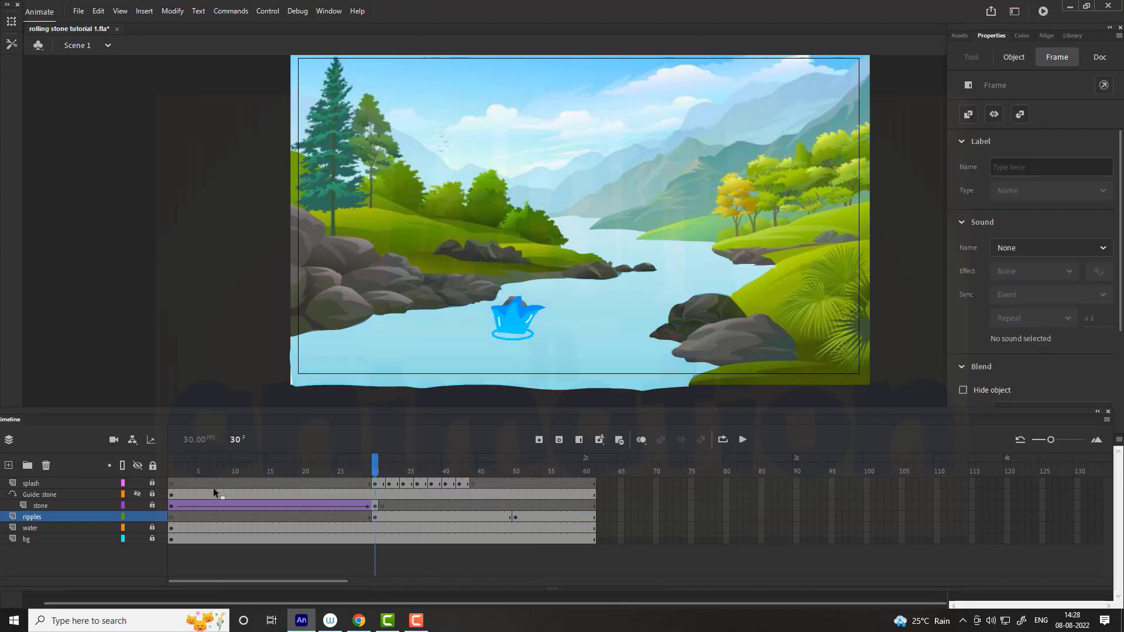
pyautogui.rightClick(62, 519)
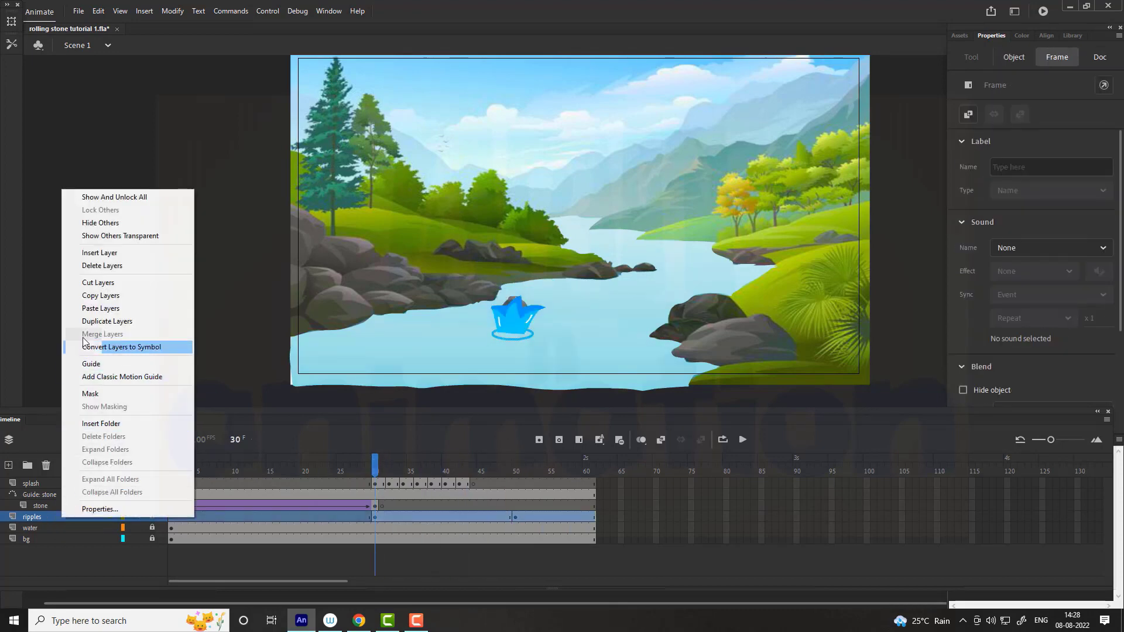
pyautogui.click(99, 283)
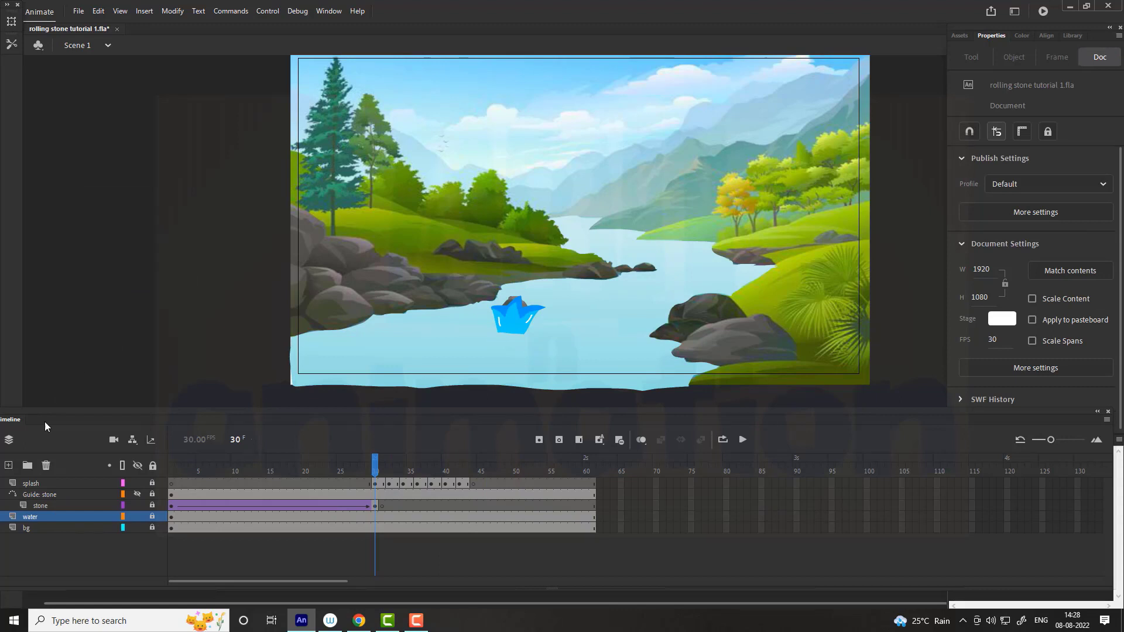
# Create a replacement layer above water and name it ripples.
pyautogui.click(8, 465)
pyautogui.doubleClick(56, 517)
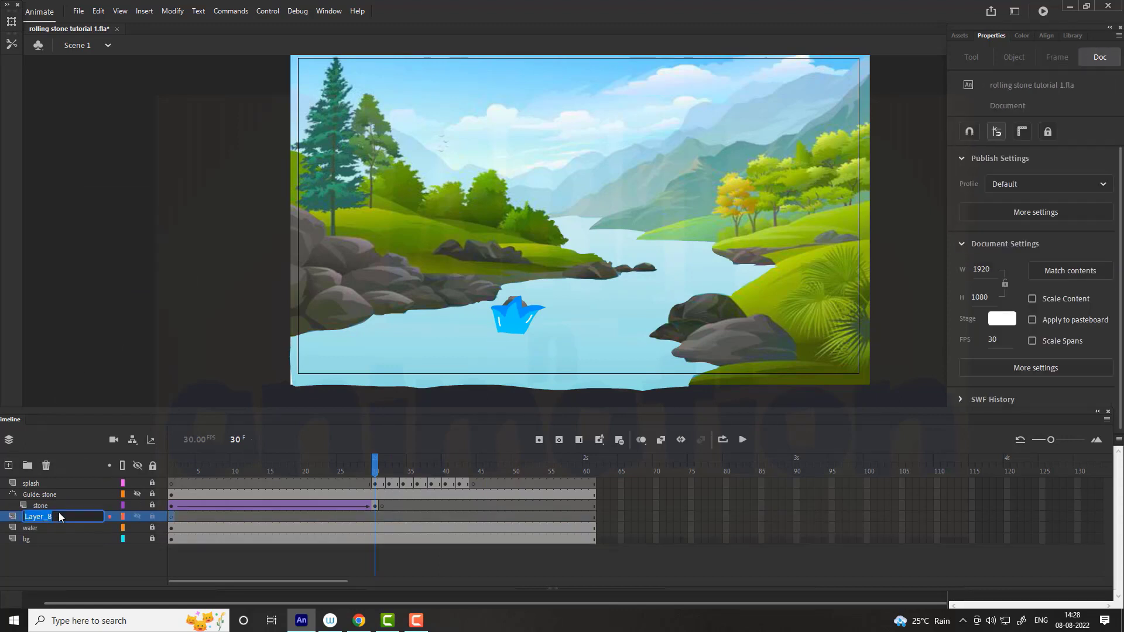
pyautogui.write('ripples')
pyautogui.press('Return')
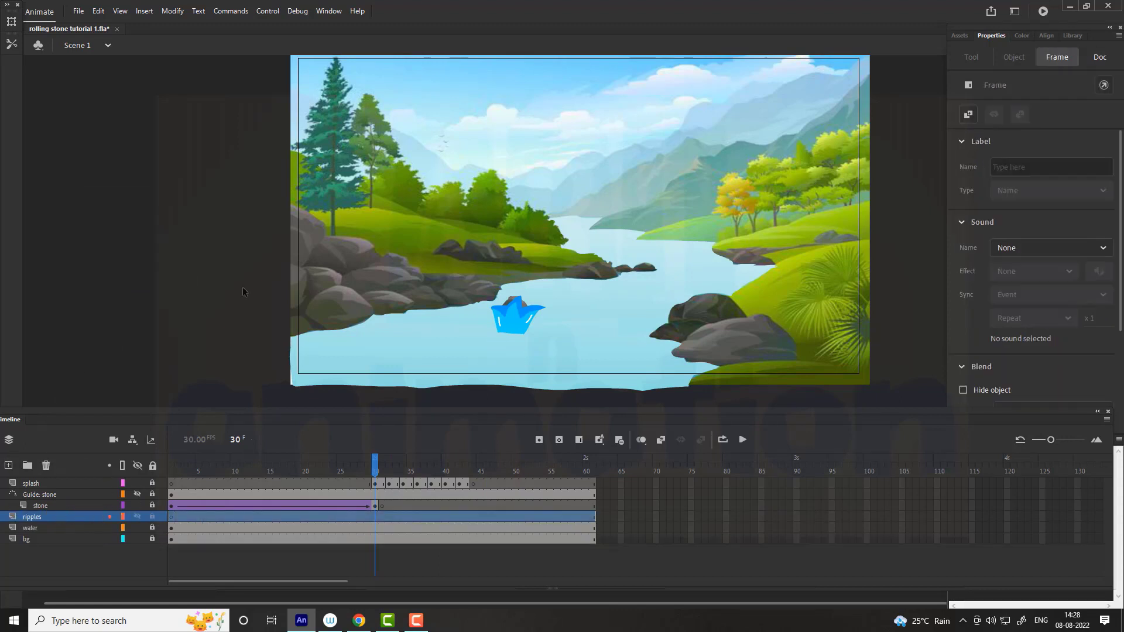
# Draw a placeholder rectangle about 222 by 148 px over the splash and delete its outline.
pyautogui.press('r')
pyautogui.moveTo(480, 307); pyautogui.dragTo(546, 351)
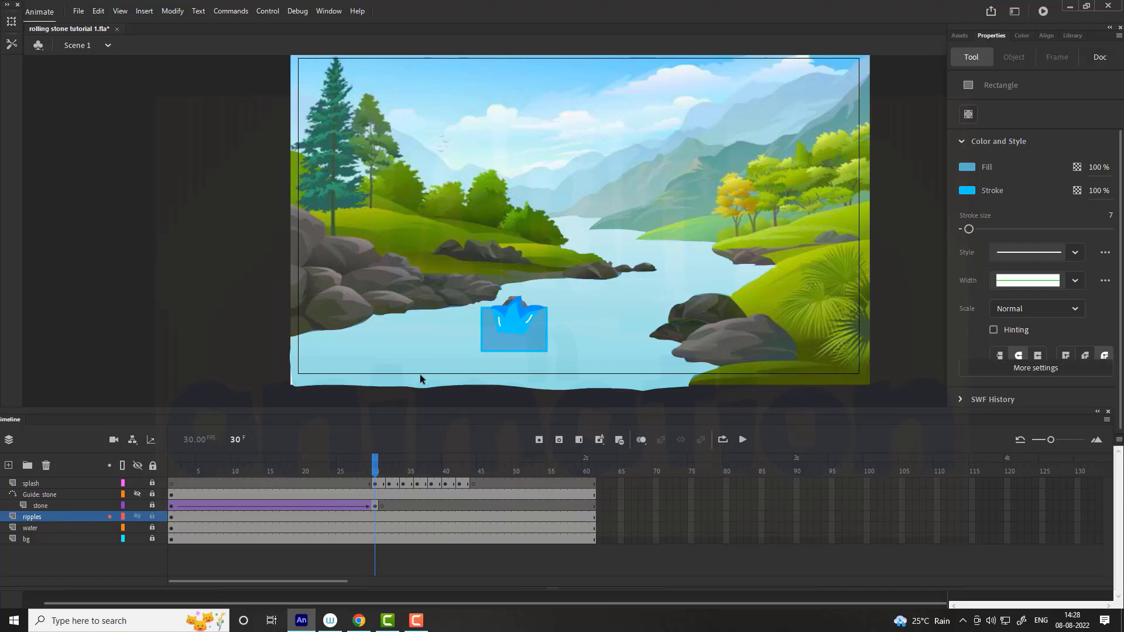
pyautogui.press('v')
pyautogui.click(492, 351)
pyautogui.press('Delete')
# Convert the rectangle fill to a Graphic symbol named ripples sub1.
pyautogui.click(491, 349)
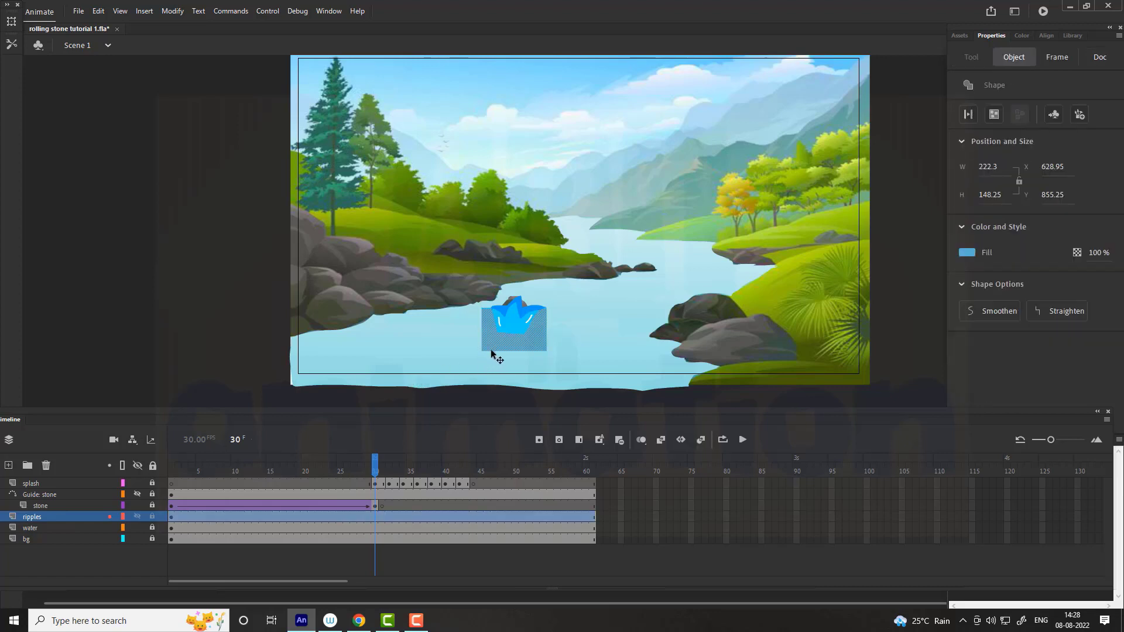
pyautogui.press('F8')
pyautogui.write('ripples sub1')
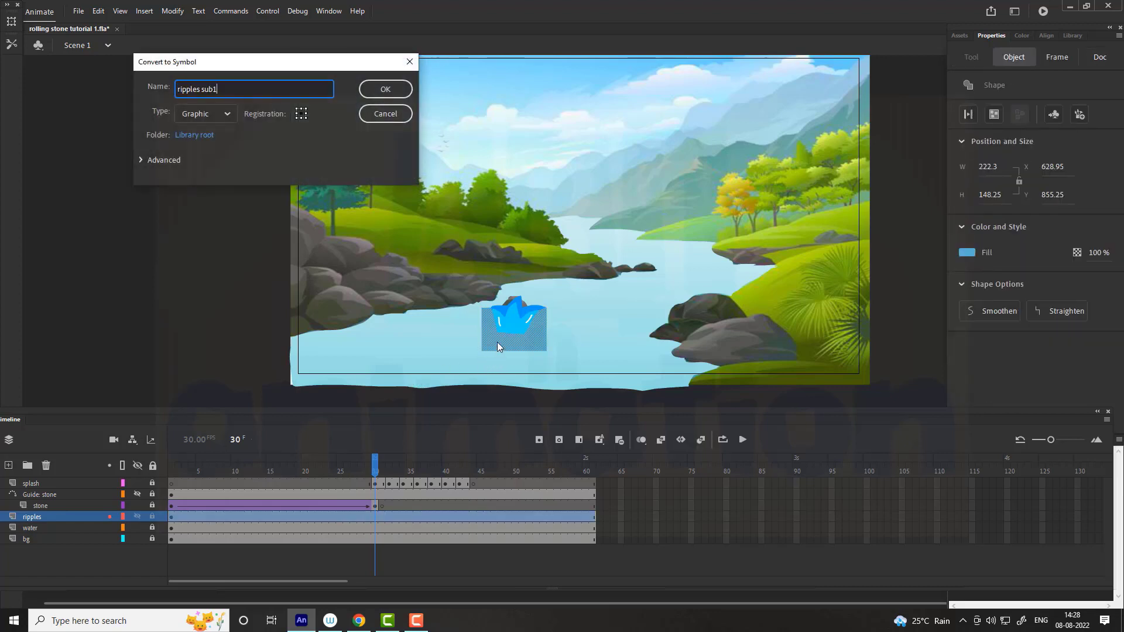
pyautogui.press('Return')
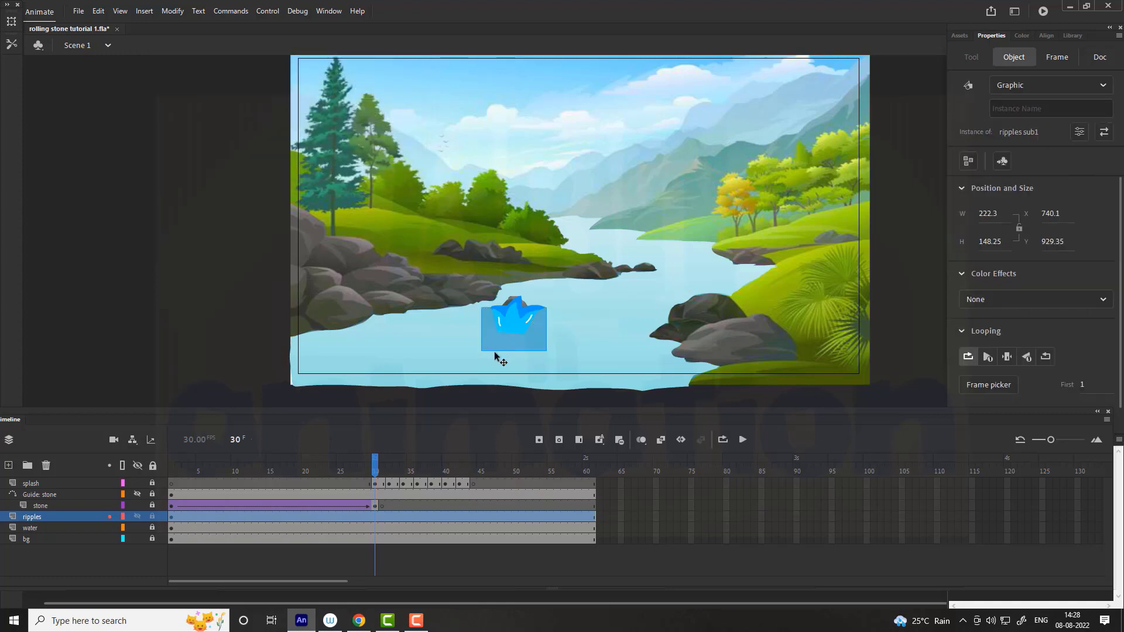
# Inside the ripples sub1 symbol, paste the cut ripples layer and delete the placeholder rectangle's layer.
pyautogui.doubleClick(494, 347)
pyautogui.rightClick(75, 486)
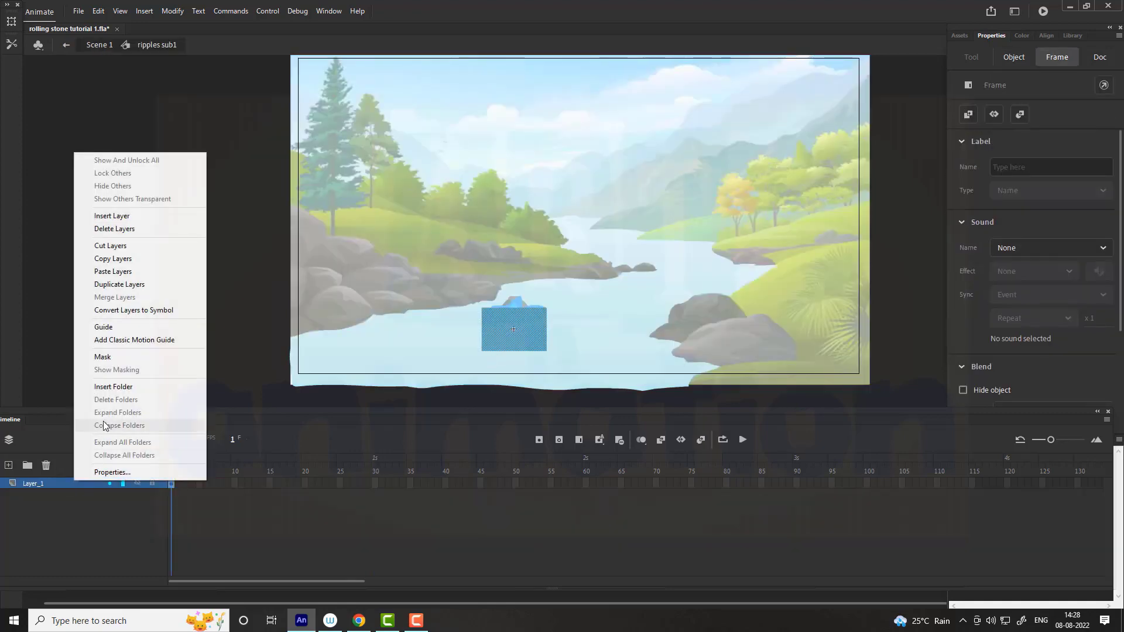
pyautogui.click(113, 271)
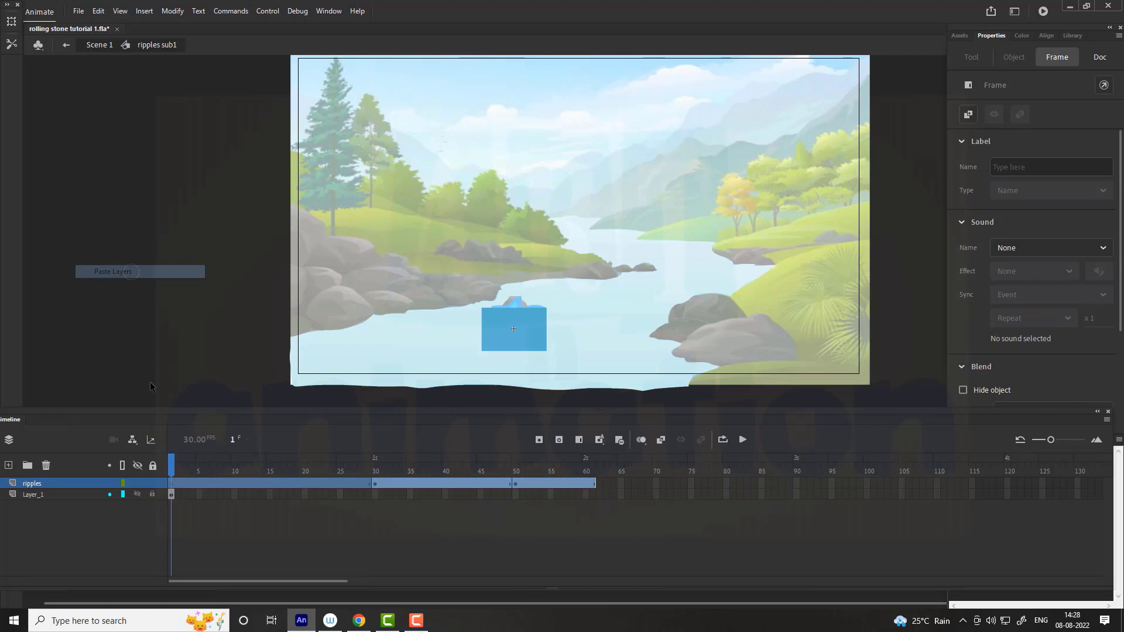
pyautogui.click(46, 466)
# At frame 30, move the small ripple ellipse onto the base of the splash.
pyautogui.click(375, 467)
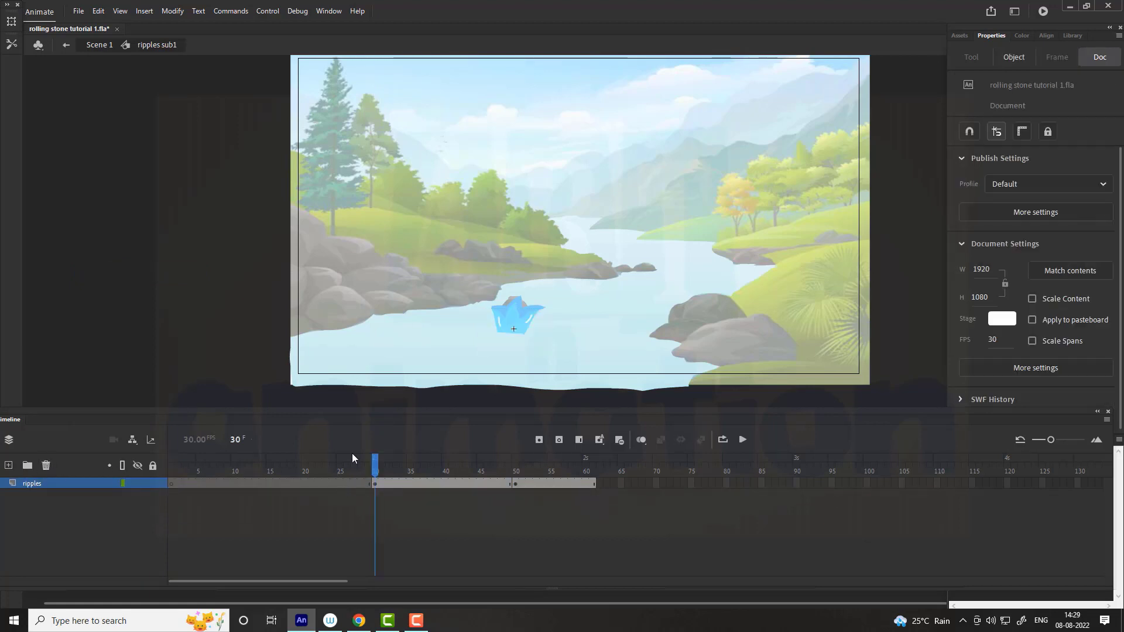
pyautogui.hotkey('ctrl', '-')
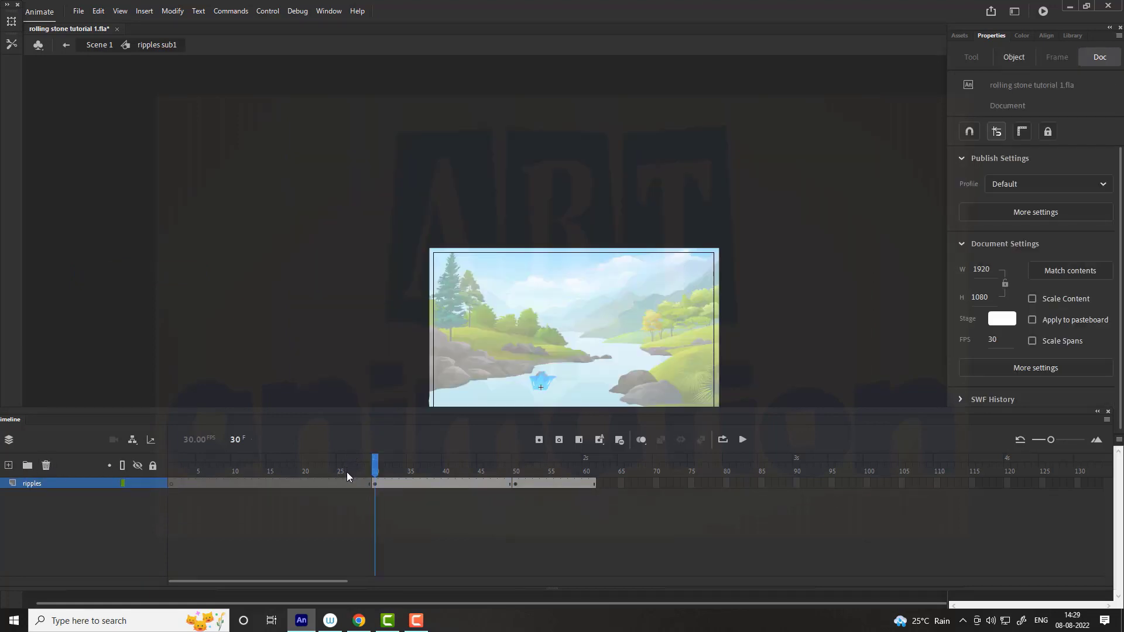
pyautogui.press('space')
pyautogui.moveTo(493, 388); pyautogui.dragTo(492, 234)
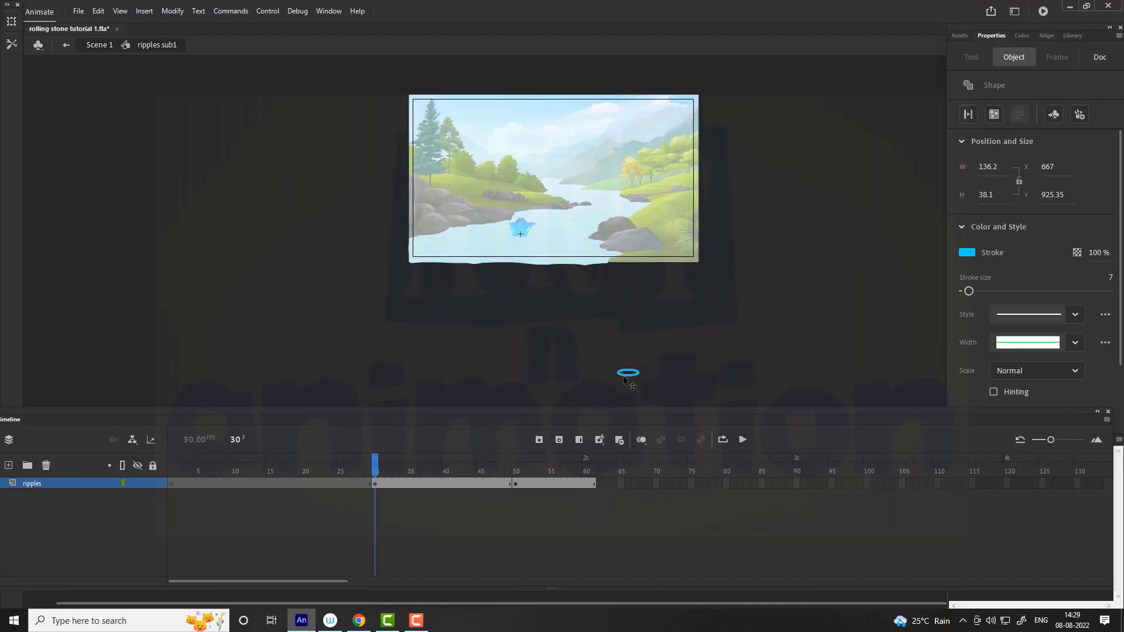
pyautogui.moveTo(625, 377); pyautogui.dragTo(517, 241)
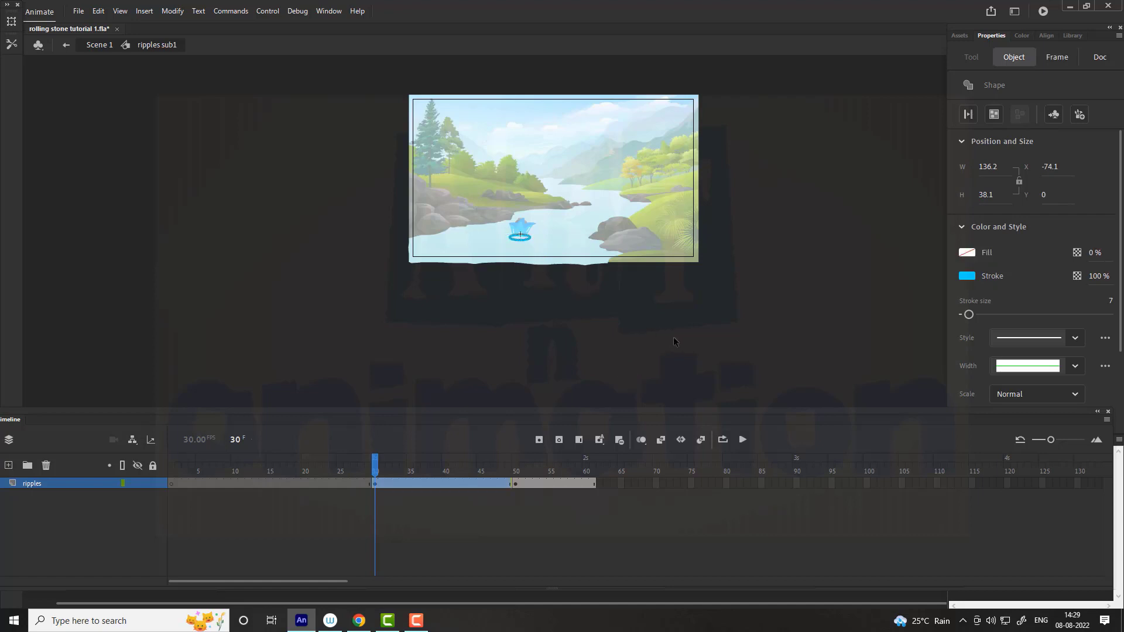
# At frame 50, move the large ripple ellipse over the splash.
pyautogui.moveTo(373, 459); pyautogui.dragTo(516, 460)
pyautogui.click(614, 384)
pyautogui.click(615, 384)
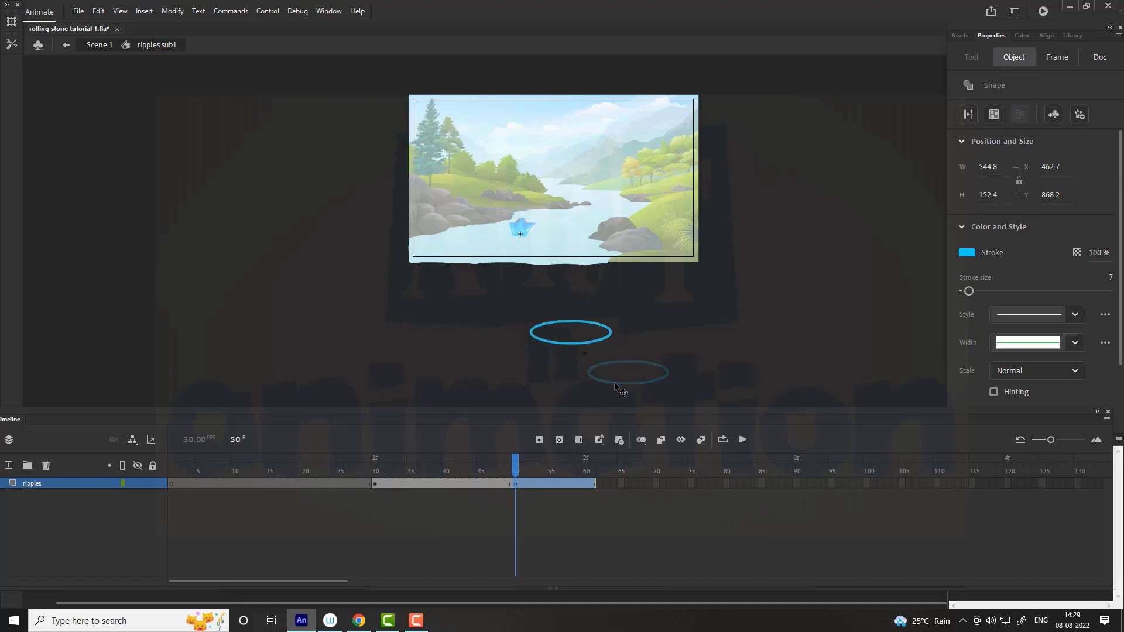
pyautogui.moveTo(615, 384); pyautogui.dragTo(509, 243)
# Add a layer above ripples and move the large ellipse's keyframe at frame 50 onto it.
pyautogui.moveTo(516, 476); pyautogui.dragTo(375, 472)
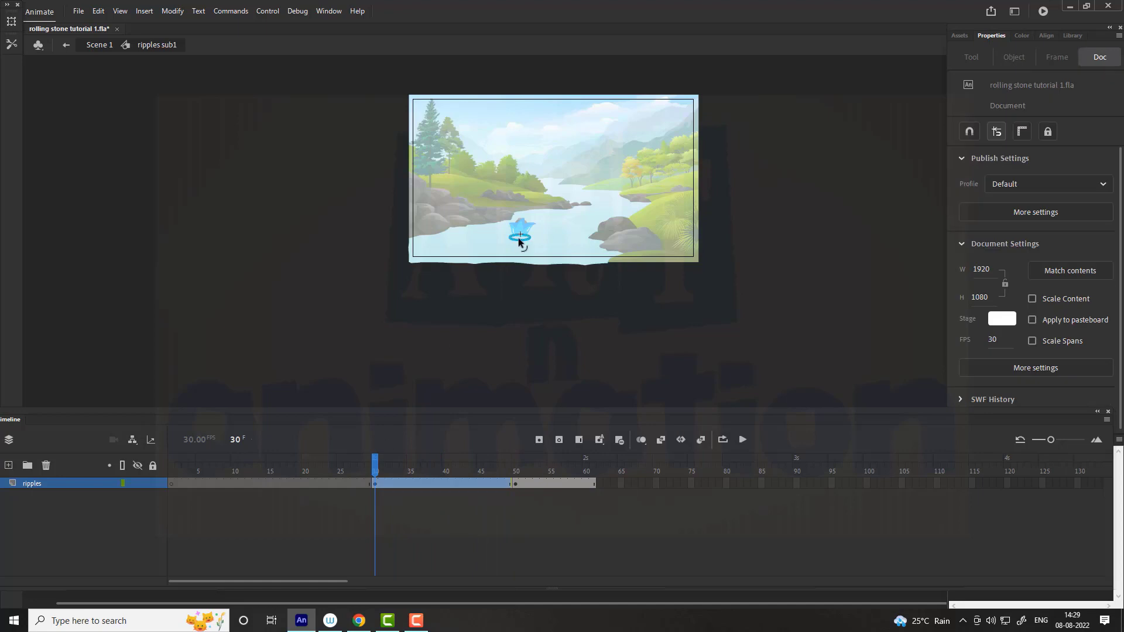
pyautogui.keyDown('ctrl'); pyautogui.click(517, 238); pyautogui.keyUp('ctrl')
pyautogui.click(8, 466)
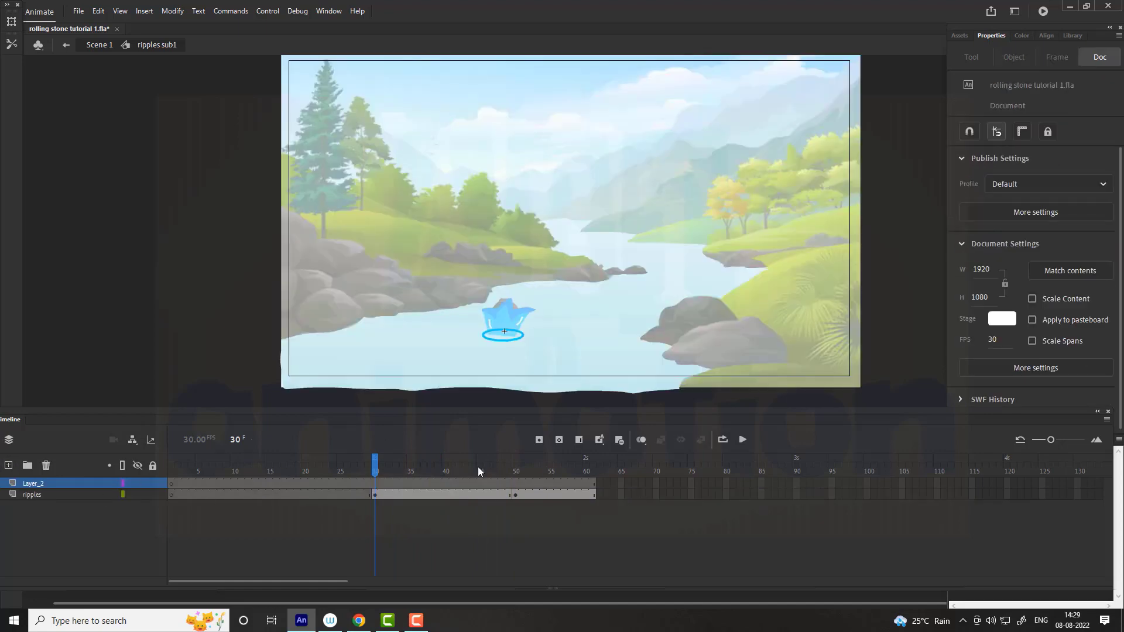
pyautogui.click(520, 496)
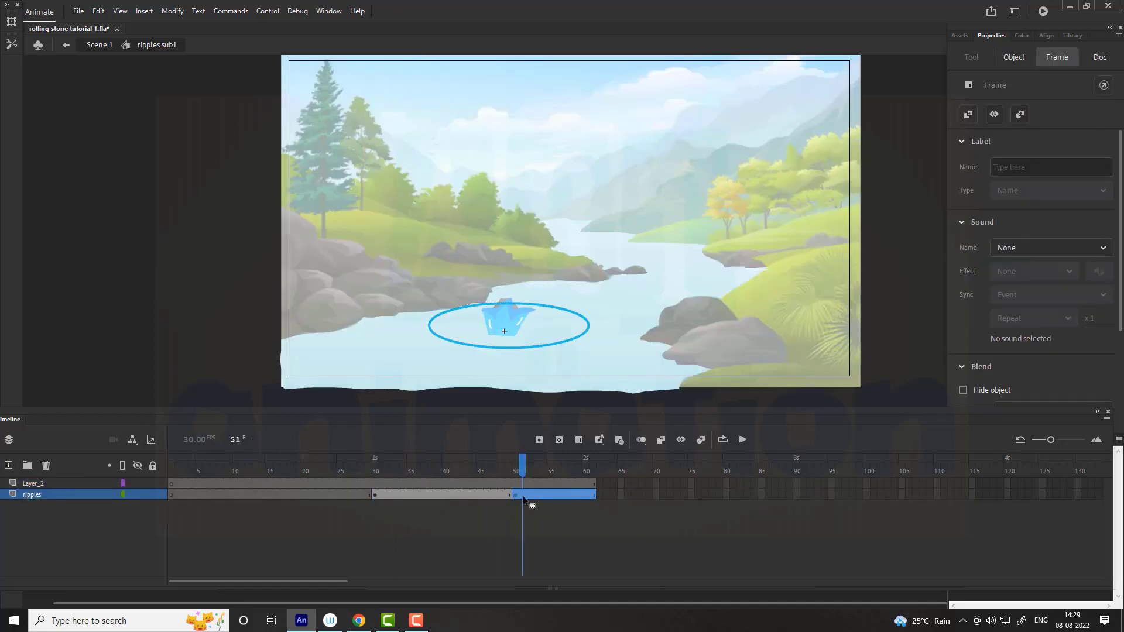
pyautogui.moveTo(522, 497); pyautogui.dragTo(593, 497)
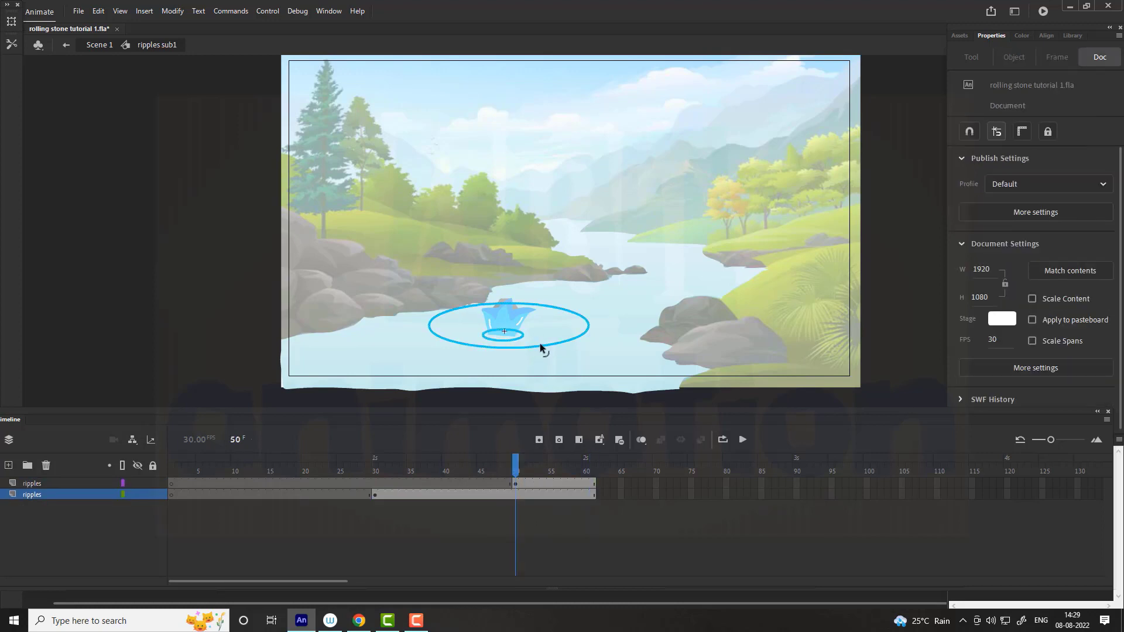
# Shift the large ellipse at frame 50 down and slightly left until it is centred around the small ellipse.
pyautogui.click(541, 349)
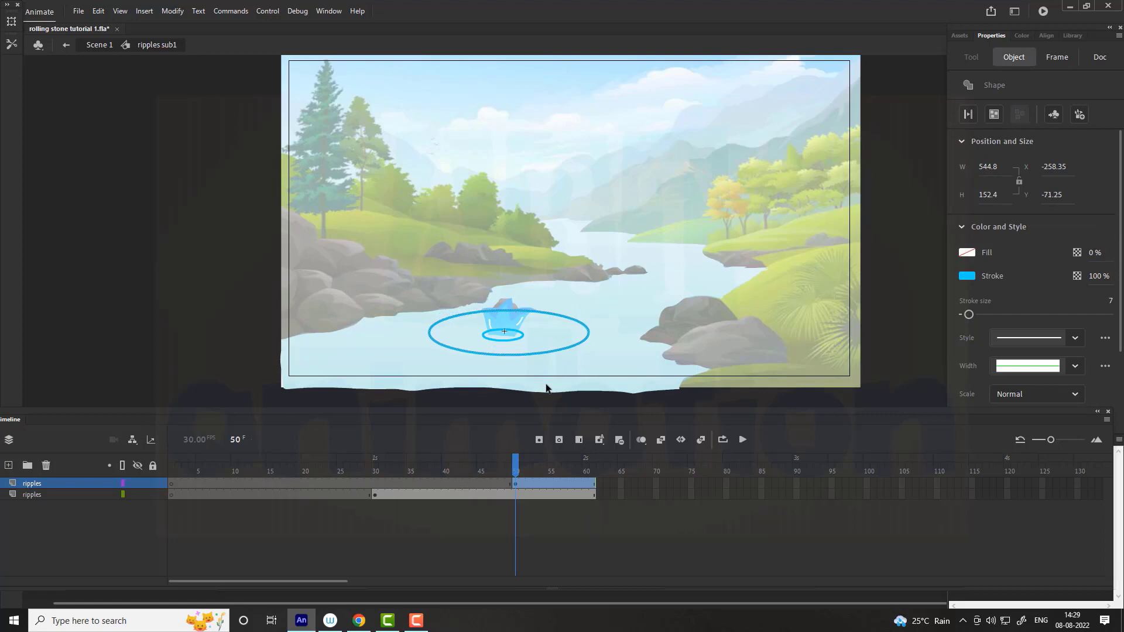
pyautogui.press('Down')
pyautogui.press('Down')
pyautogui.press('Down')
pyautogui.press('Down')
pyautogui.press('Left')
pyautogui.press('Left')
pyautogui.press('Left')
pyautogui.press('Left')
pyautogui.press('Left')
pyautogui.press('Down')
pyautogui.press('Down')
pyautogui.press('Down')
pyautogui.press('Down')
pyautogui.press('Left')
pyautogui.press('Left')
pyautogui.press('Left')
pyautogui.press('Left')
pyautogui.press('Left')
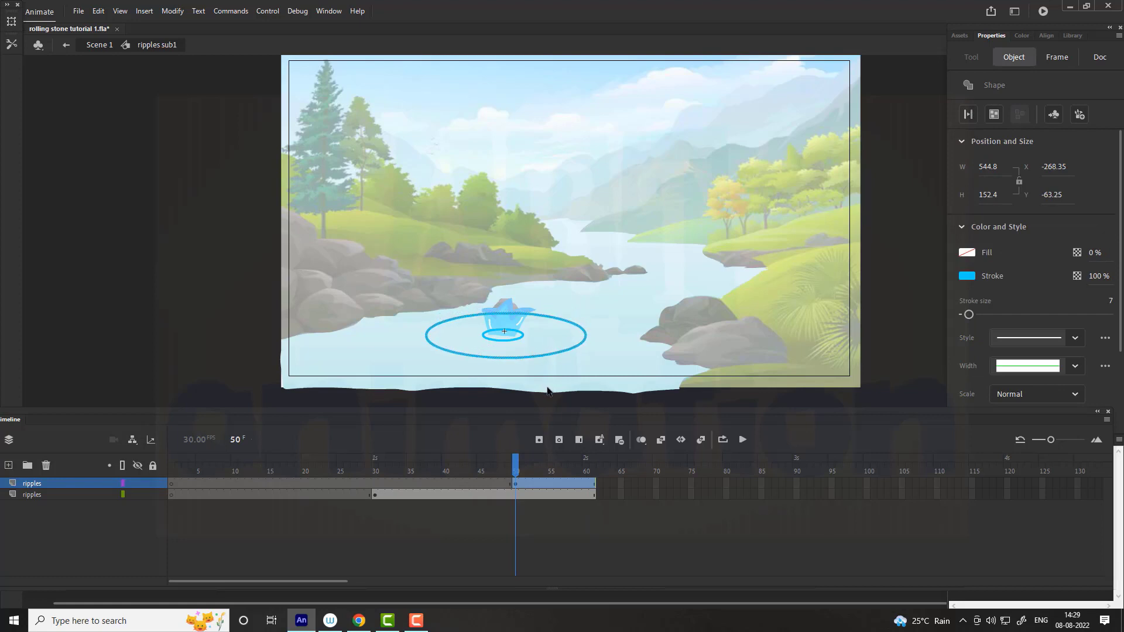
pyautogui.press('Left')
pyautogui.press('Left')
pyautogui.click(544, 393)
# Convert the small ellipse at frame 30 to a Graphic symbol named ripples sub 1.
pyautogui.moveTo(508, 467); pyautogui.dragTo(381, 472)
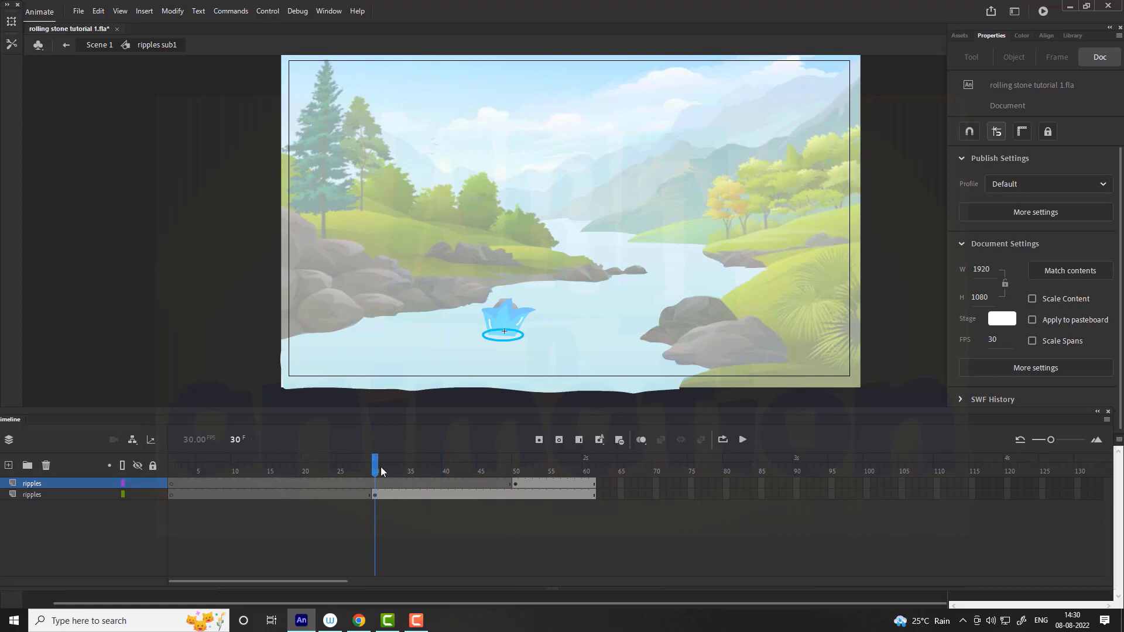
pyautogui.click(379, 498)
pyautogui.press('F8')
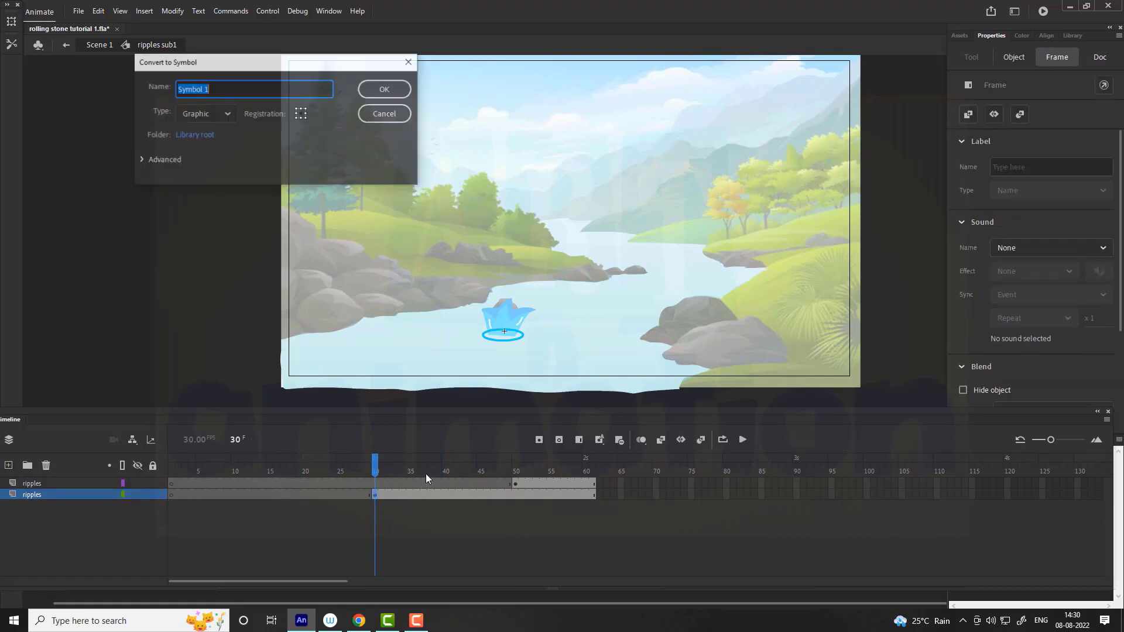
pyautogui.write('ripples sub')
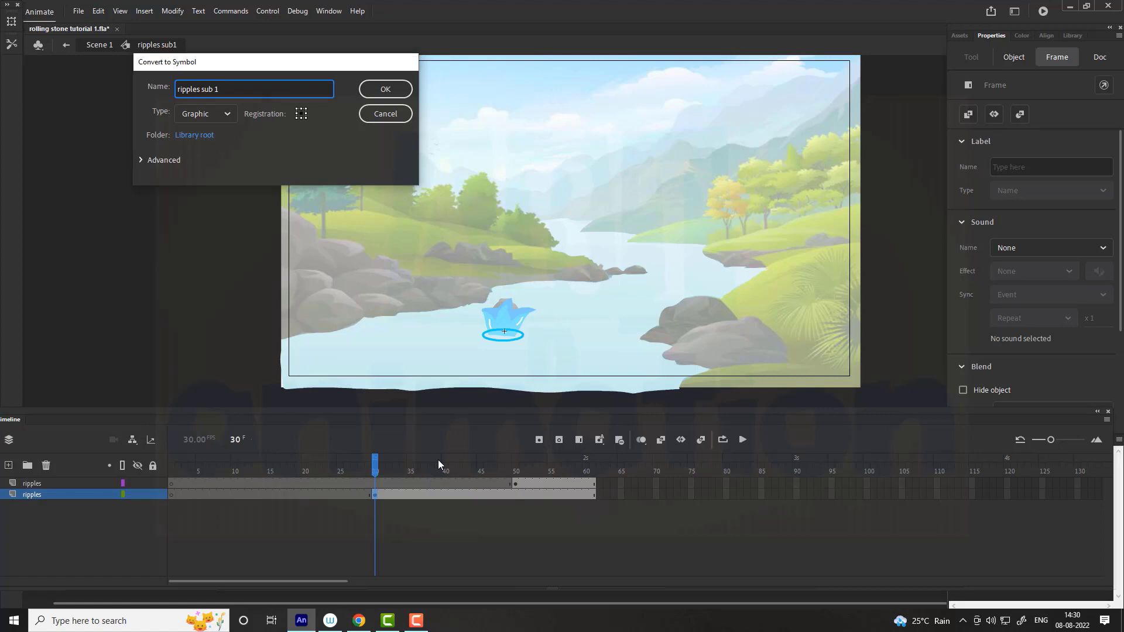
pyautogui.press('Return')
# Keyframe the small ring at frame 50, scale it by 200% twice to match the large ellipse, and delete the upper reference layer.
pyautogui.click(512, 474)
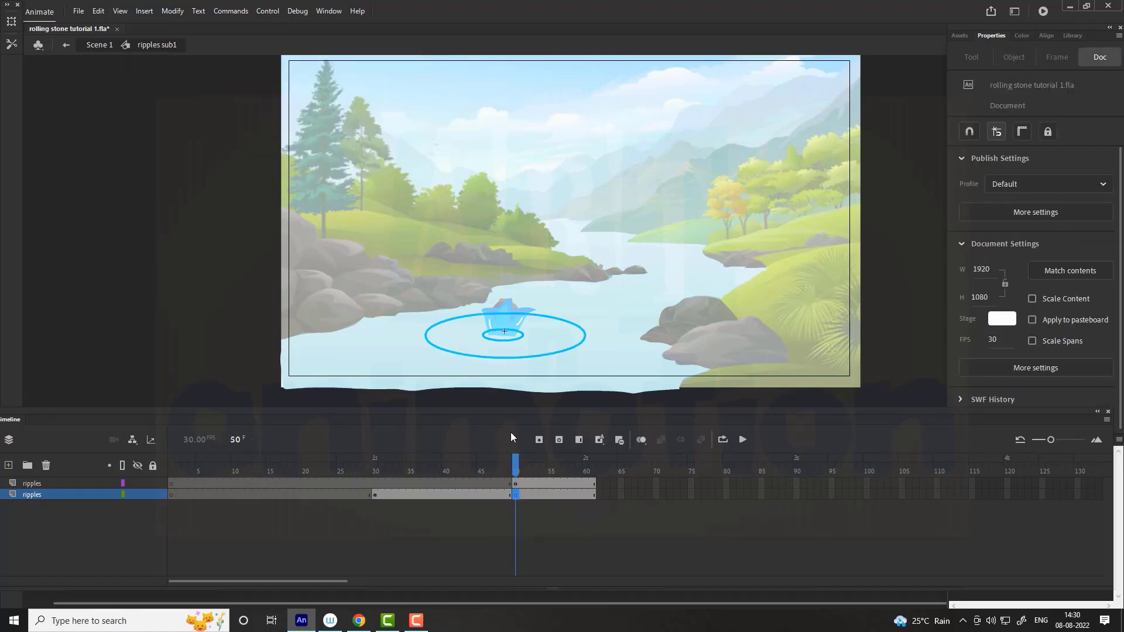
pyautogui.click(516, 497)
pyautogui.hotkey('ctrl', 'alt', 's')
pyautogui.write('200')
pyautogui.press('Return')
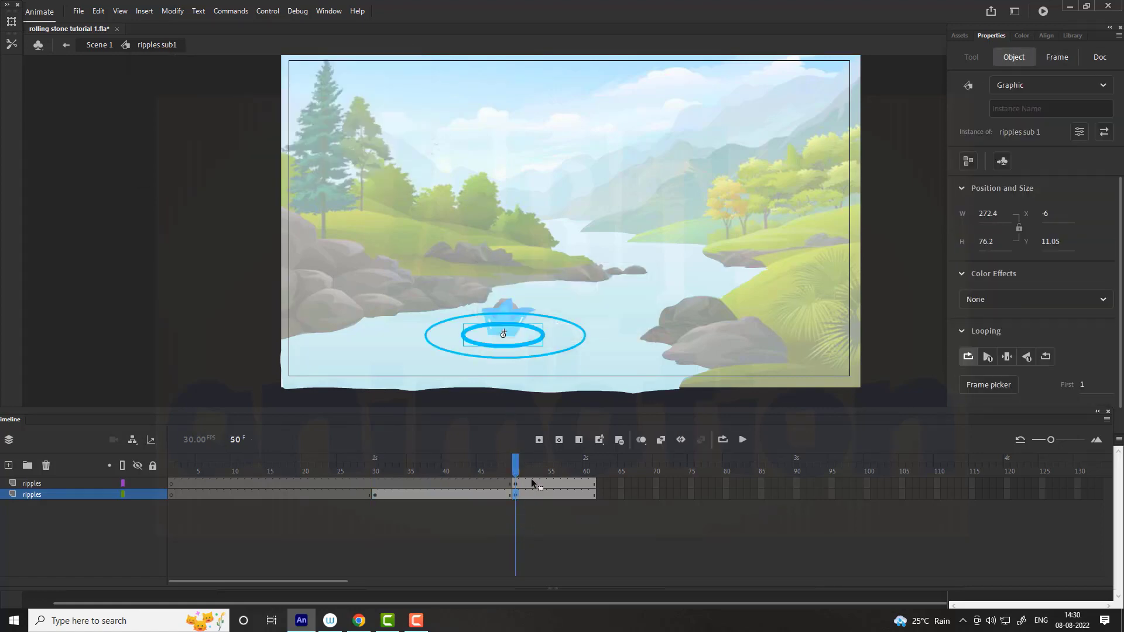
pyautogui.hotkey('ctrl', 'alt', 's')
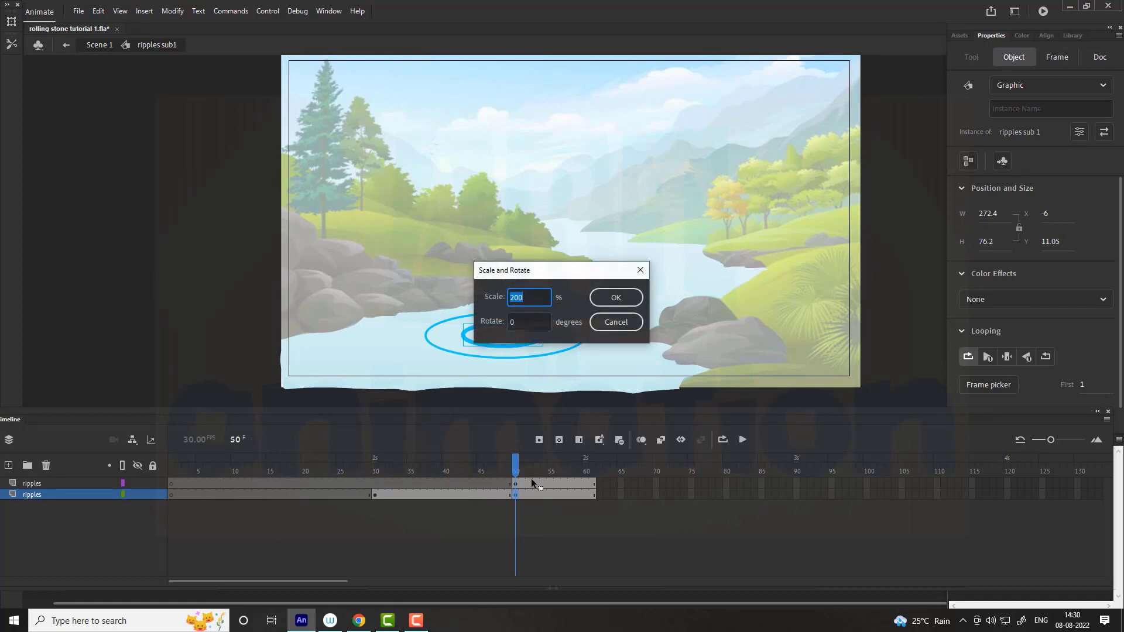
pyautogui.press('Return')
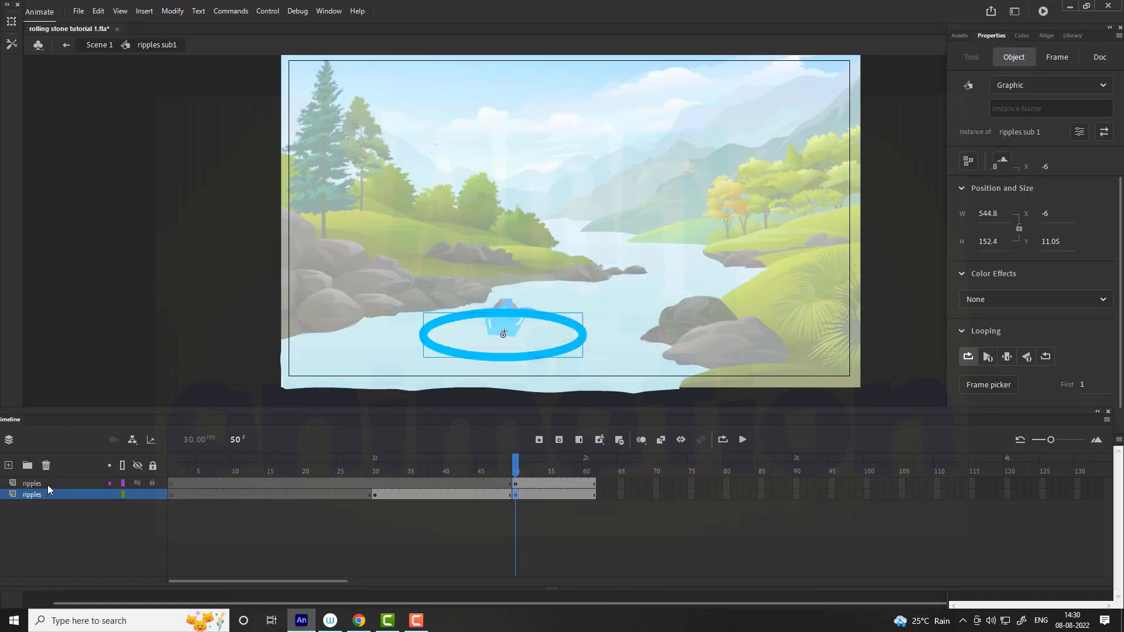
pyautogui.click(47, 485)
pyautogui.click(47, 465)
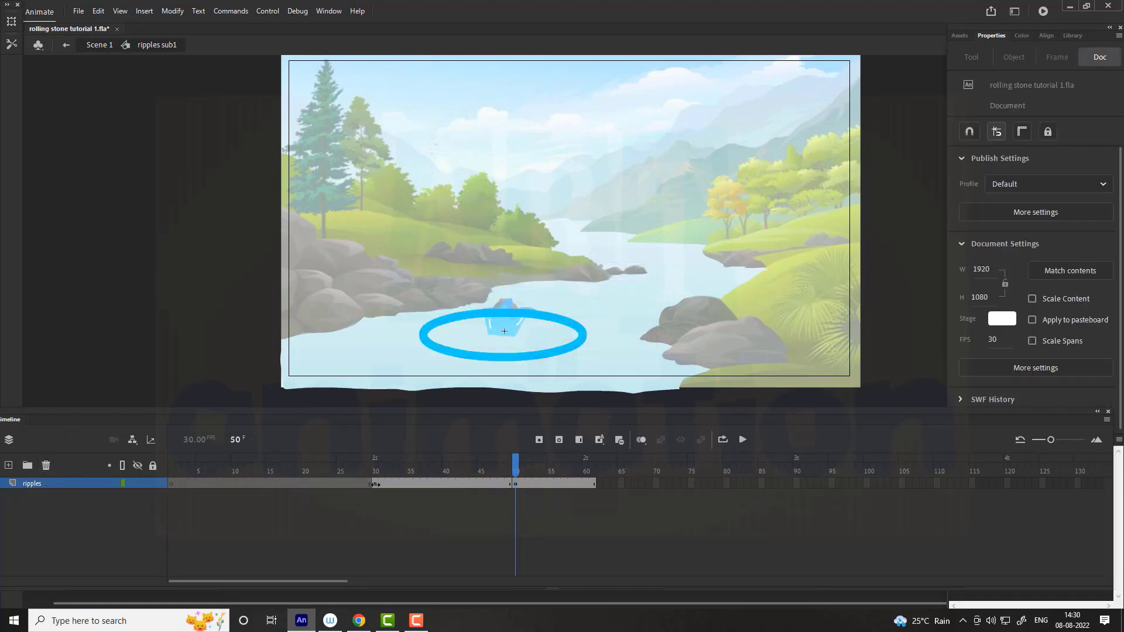
# Convert the ring's stroke to a fill inside the ripples sub 1 symbol and return to the ripples sub1 timeline.
pyautogui.click(375, 484)
pyautogui.doubleClick(508, 339)
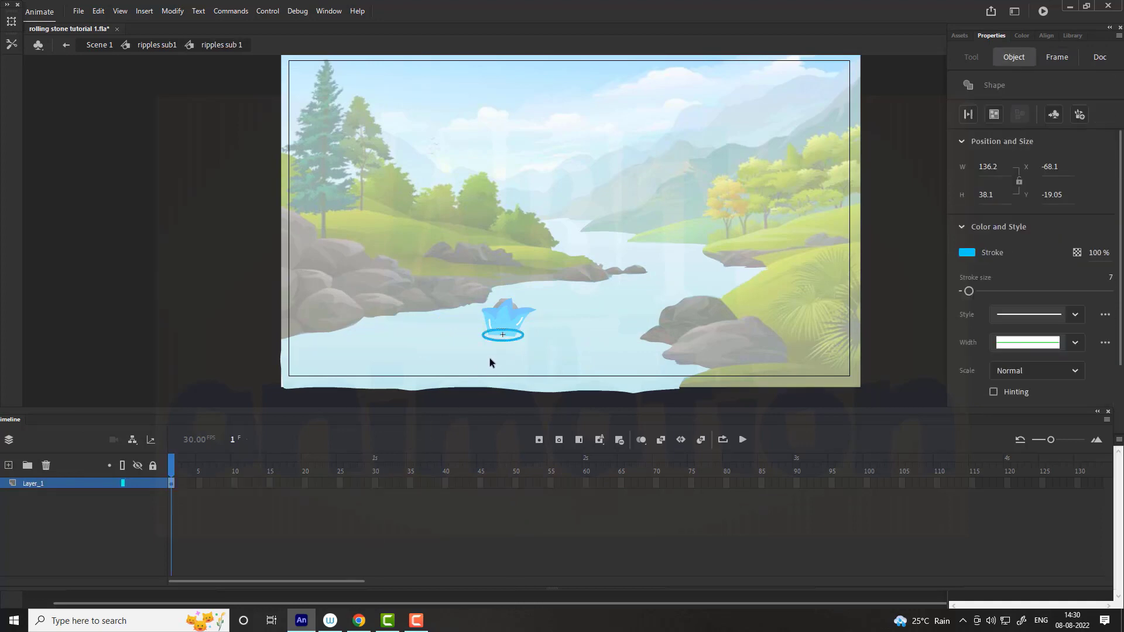
pyautogui.click(175, 13)
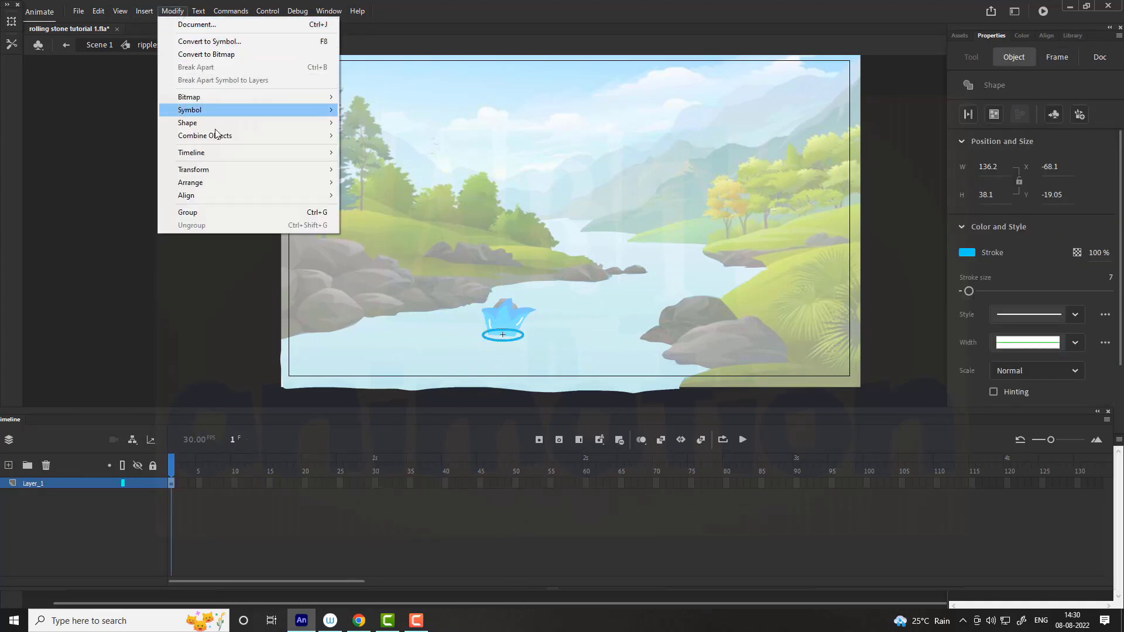
pyautogui.moveTo(304, 124)
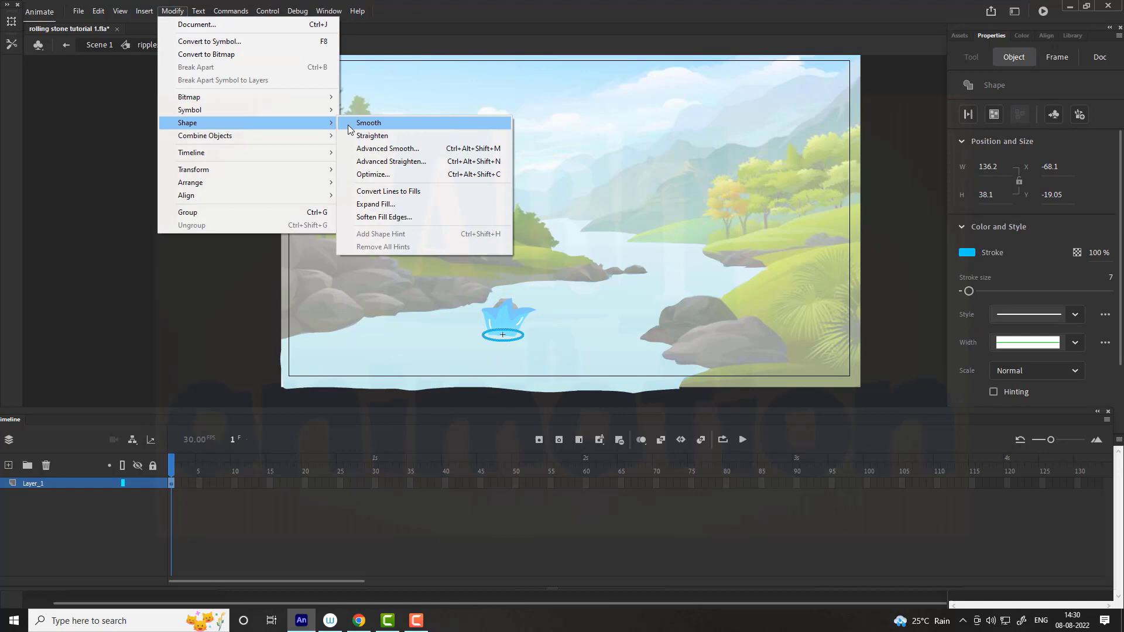
pyautogui.click(371, 192)
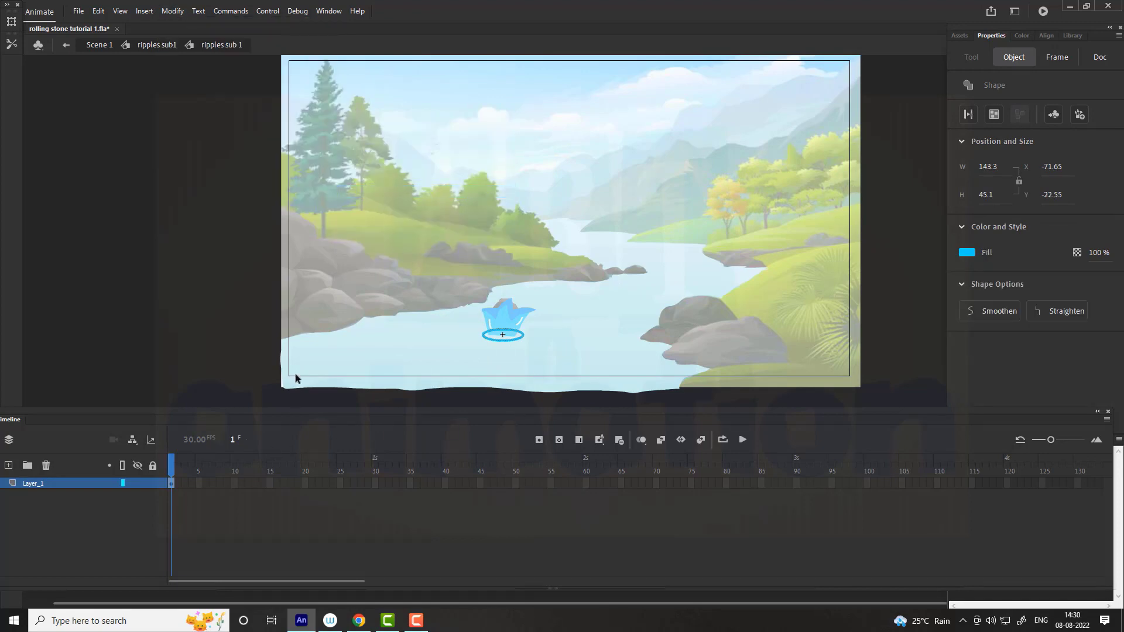
pyautogui.click(142, 43)
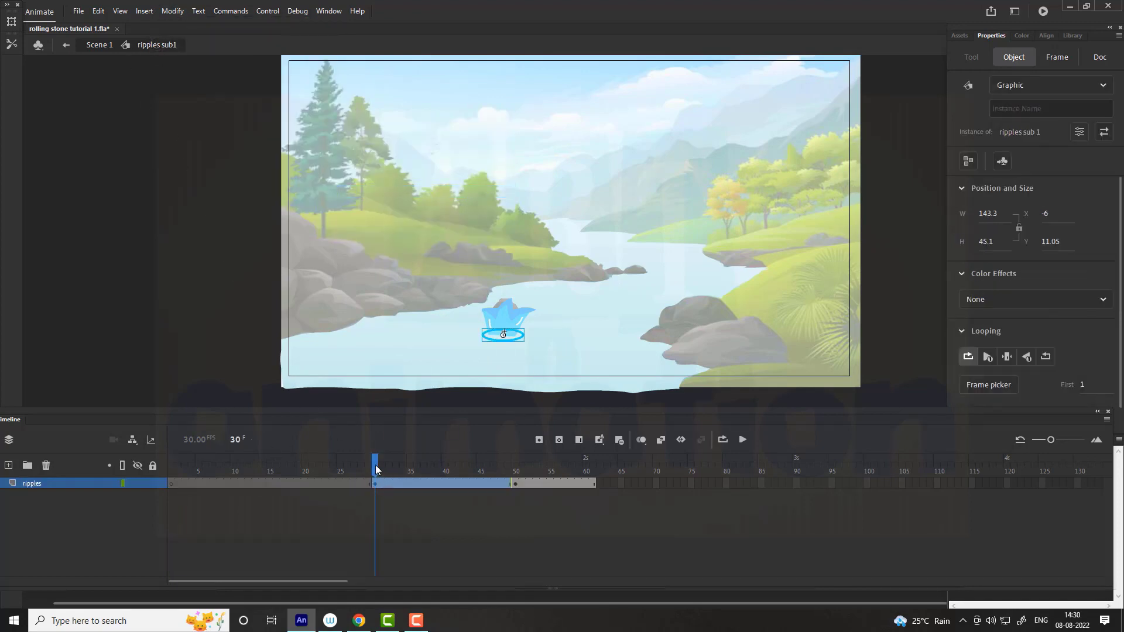
# Move the ripple keyframes to frames 1 and 21 and remove the surplus frames that hold the large ring after frame 21.
pyautogui.press('Return')
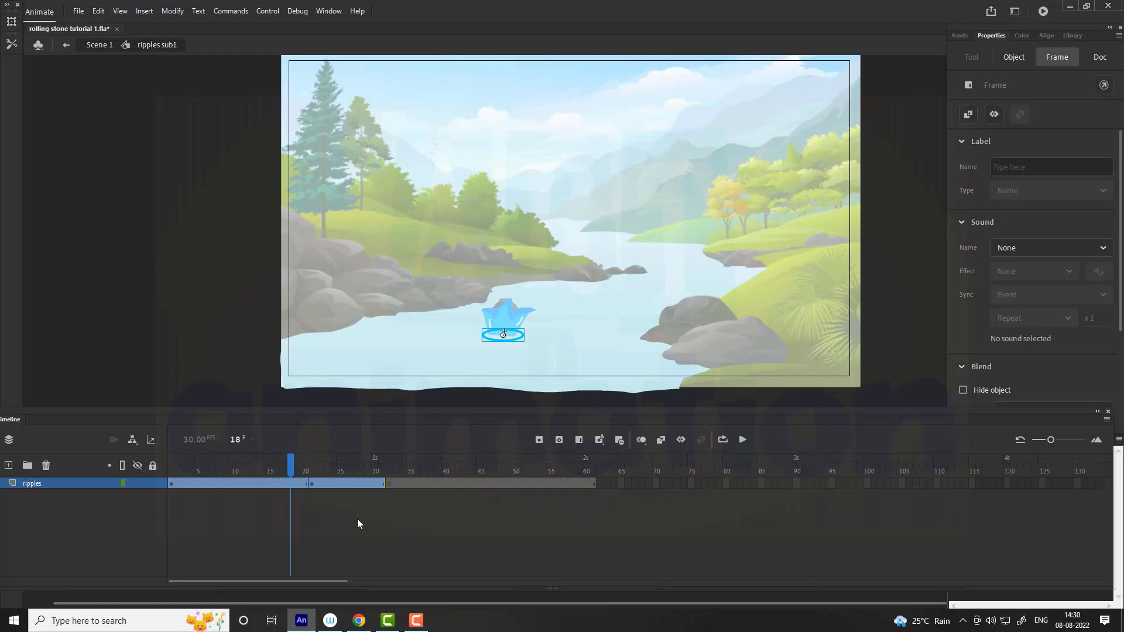
pyautogui.click(357, 519)
pyautogui.click(319, 485)
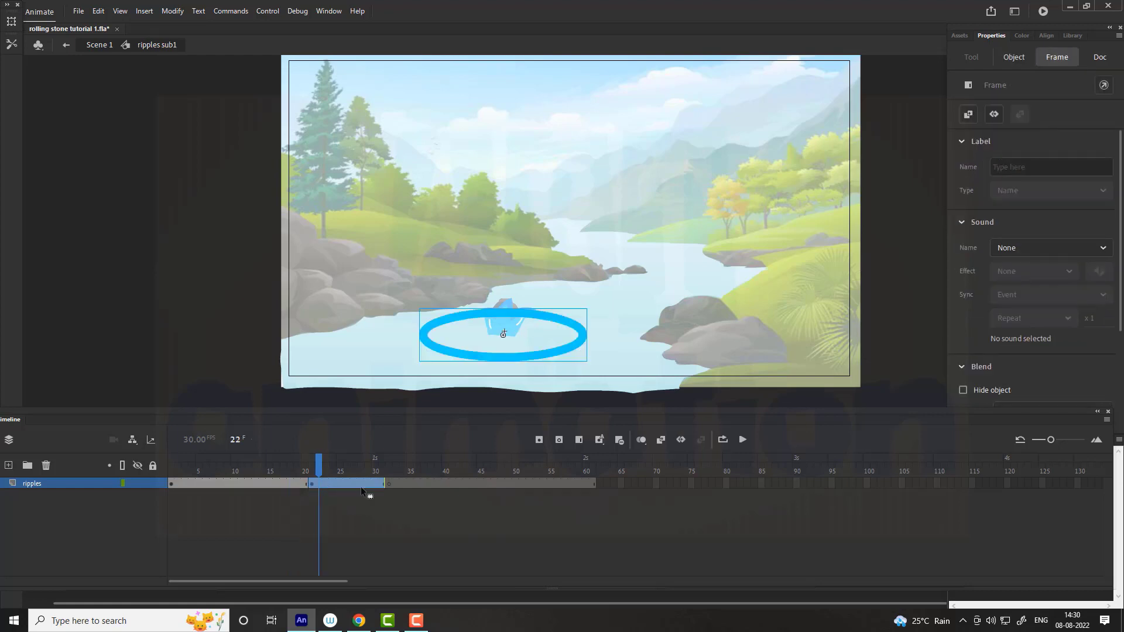
pyautogui.click(325, 485)
pyautogui.click(321, 486)
pyautogui.click(323, 493)
pyautogui.click(318, 483)
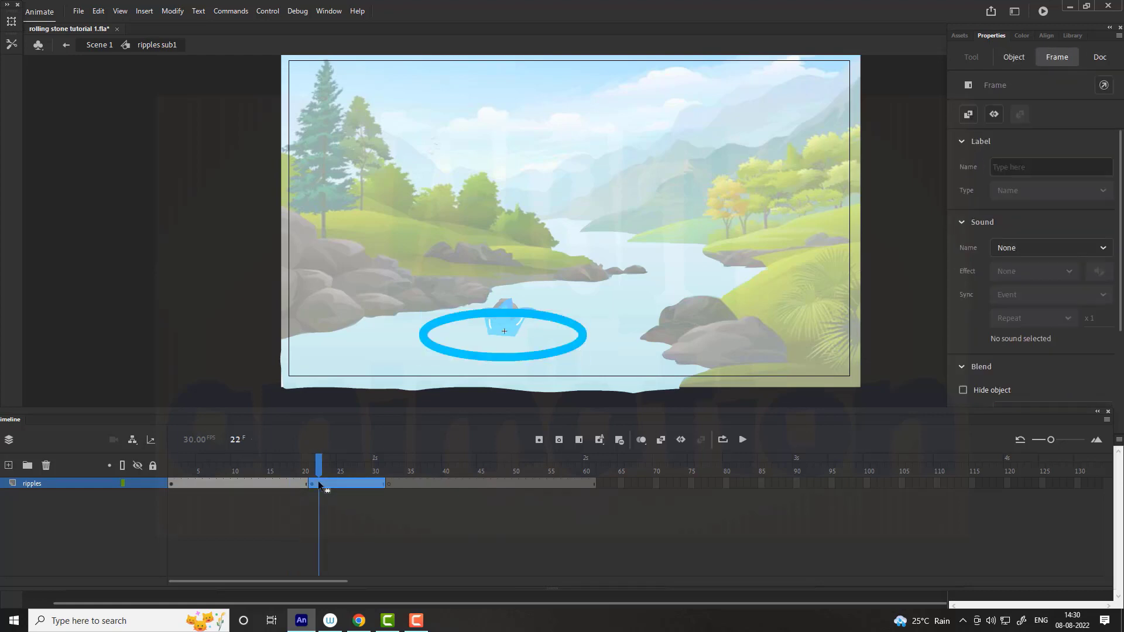
pyautogui.click(322, 495)
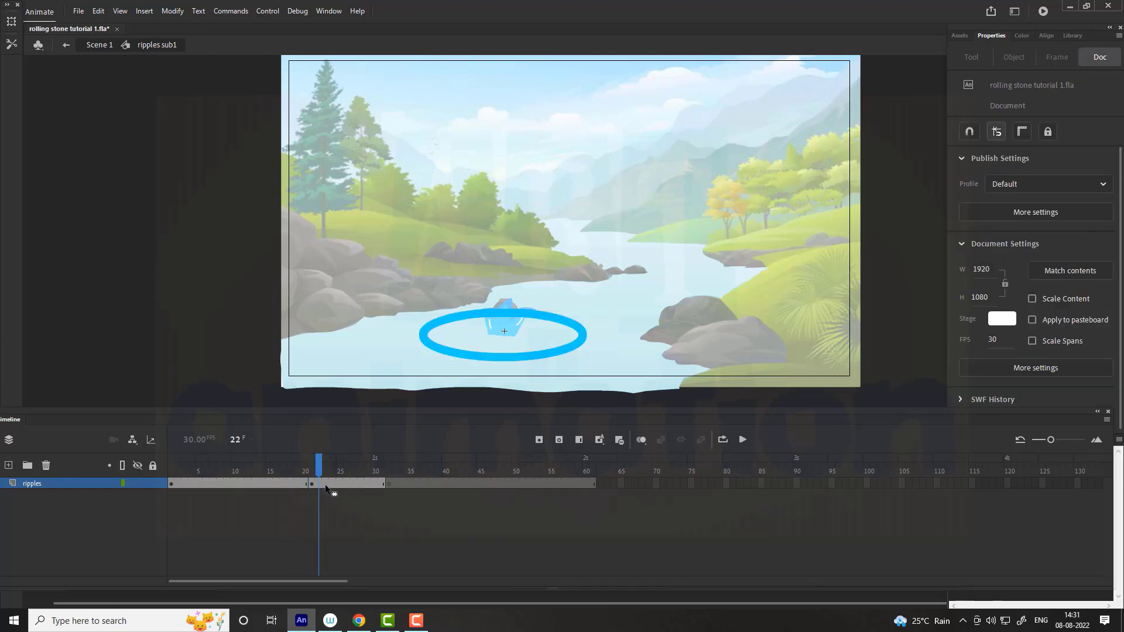
pyautogui.hotkey('shift', 'F5')
pyautogui.hotkey('shift', 'F5')
pyautogui.hotkey('shift', 'F5')
pyautogui.hotkey('shift', 'F5')
pyautogui.hotkey('shift', 'F5')
pyautogui.hotkey('shift', 'F5')
pyautogui.hotkey('shift', 'F5')
pyautogui.hotkey('shift', 'F5')
pyautogui.hotkey('shift', 'F5')
pyautogui.hotkey('shift', 'F5')
pyautogui.hotkey('shift', 'F5')
pyautogui.hotkey('shift', 'F5')
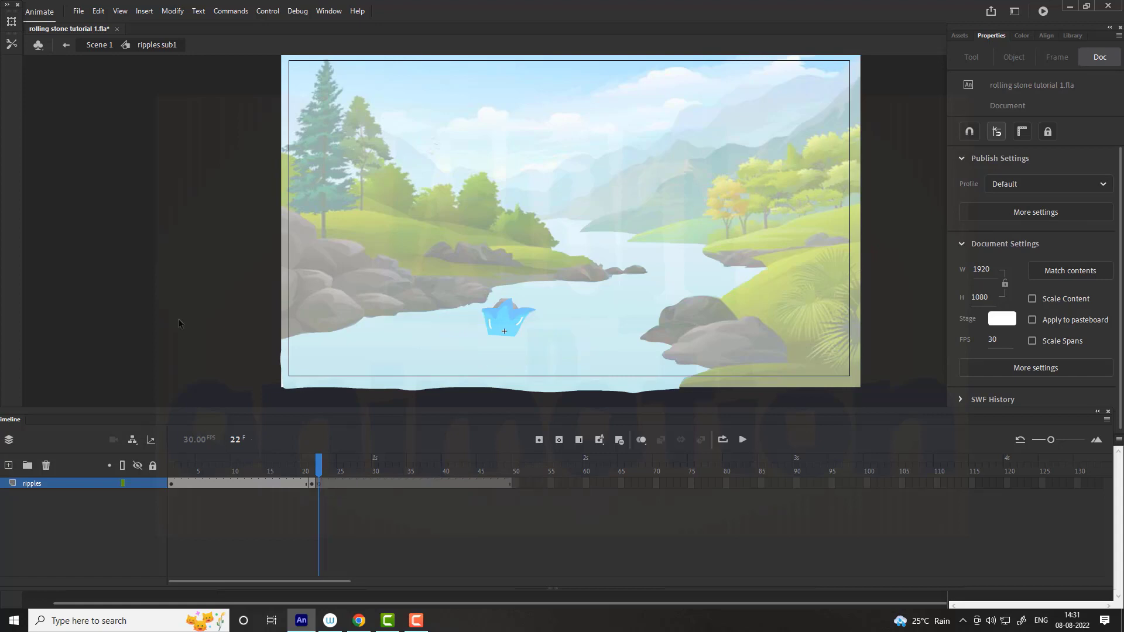
# Create a classic tween between the small ring at frame 1 and the large ring at frame 21.
pyautogui.click(228, 484)
pyautogui.rightClick(228, 484)
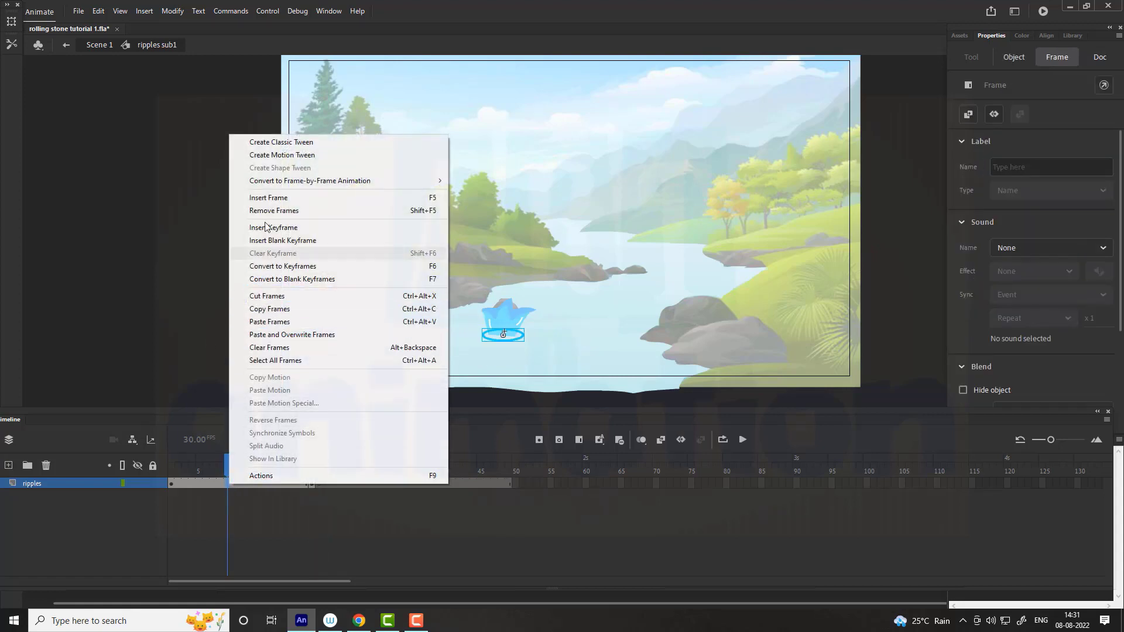
pyautogui.click(283, 143)
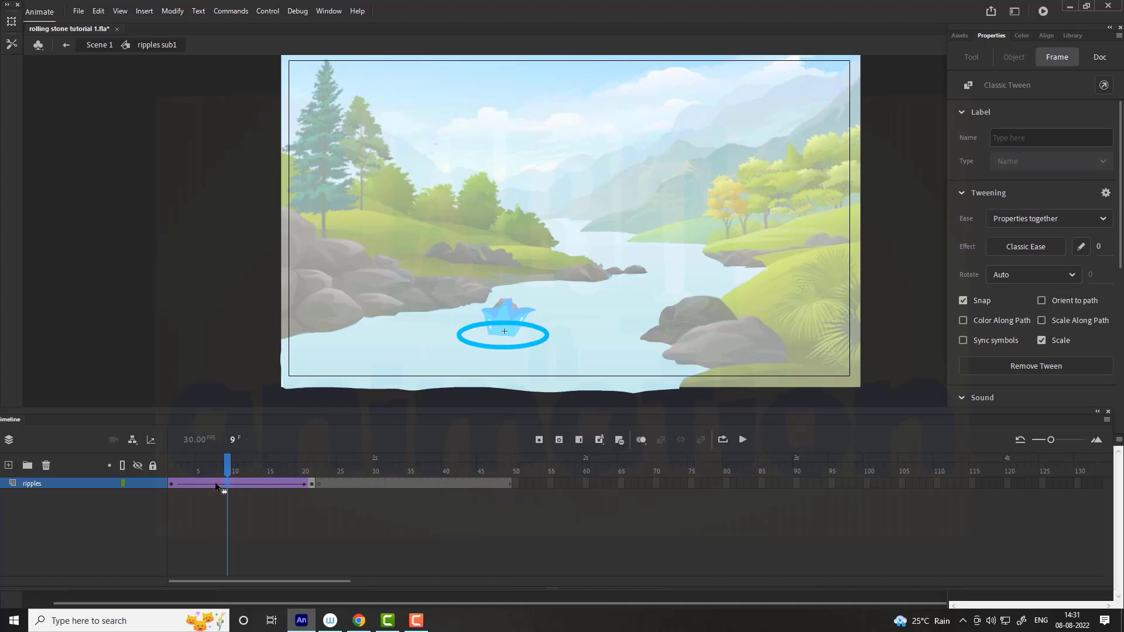
# Examine the ring's outline inside the ripples sub 1 symbol at frame 1 and return to the ripples sub1 timeline.
pyautogui.click(172, 484)
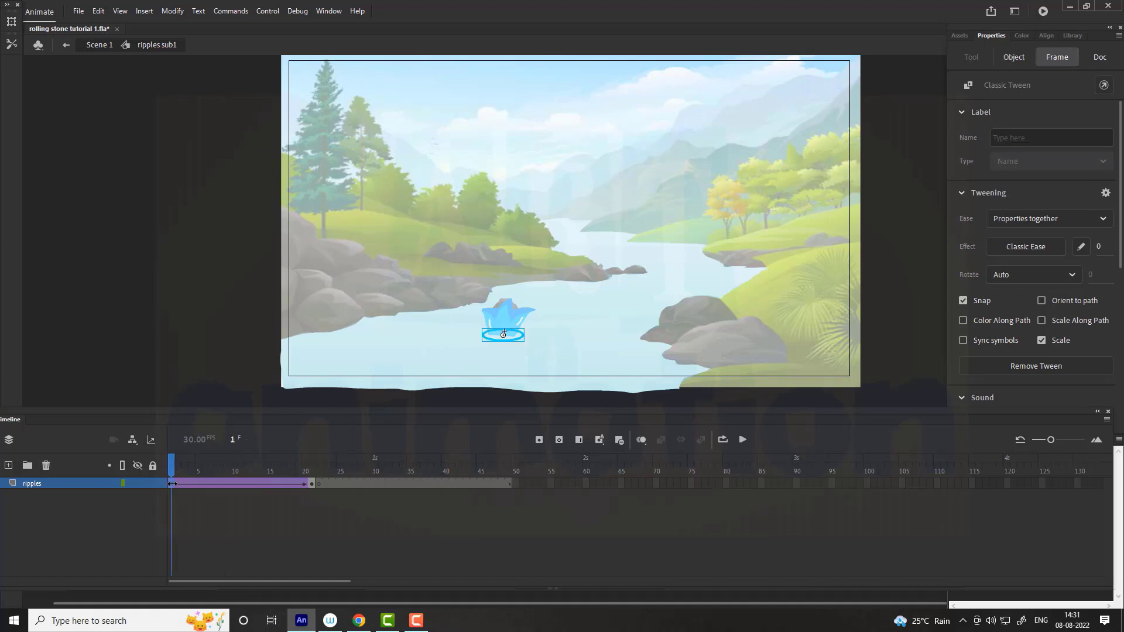
pyautogui.doubleClick(493, 339)
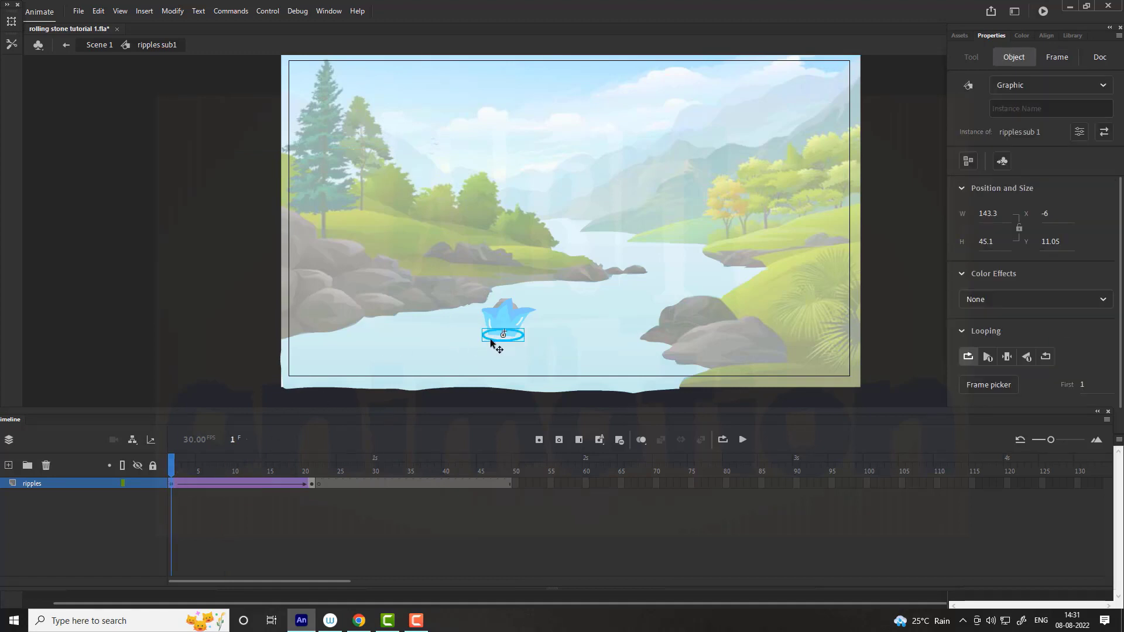
pyautogui.press('z')
pyautogui.click(512, 348)
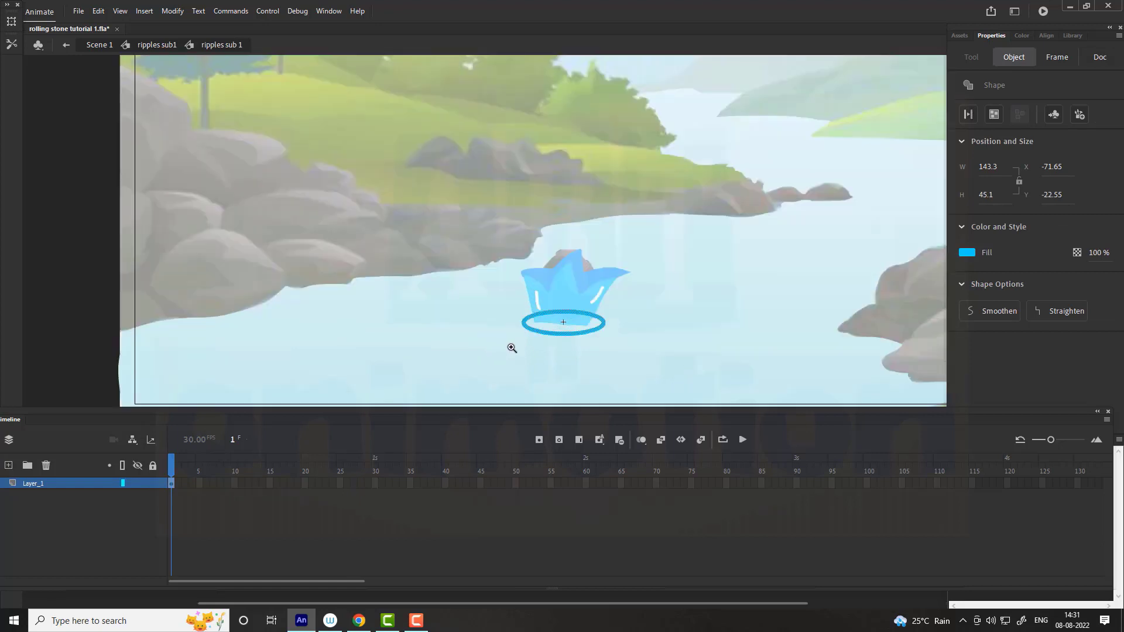
pyautogui.click(564, 334)
pyautogui.press('v')
pyautogui.click(429, 386)
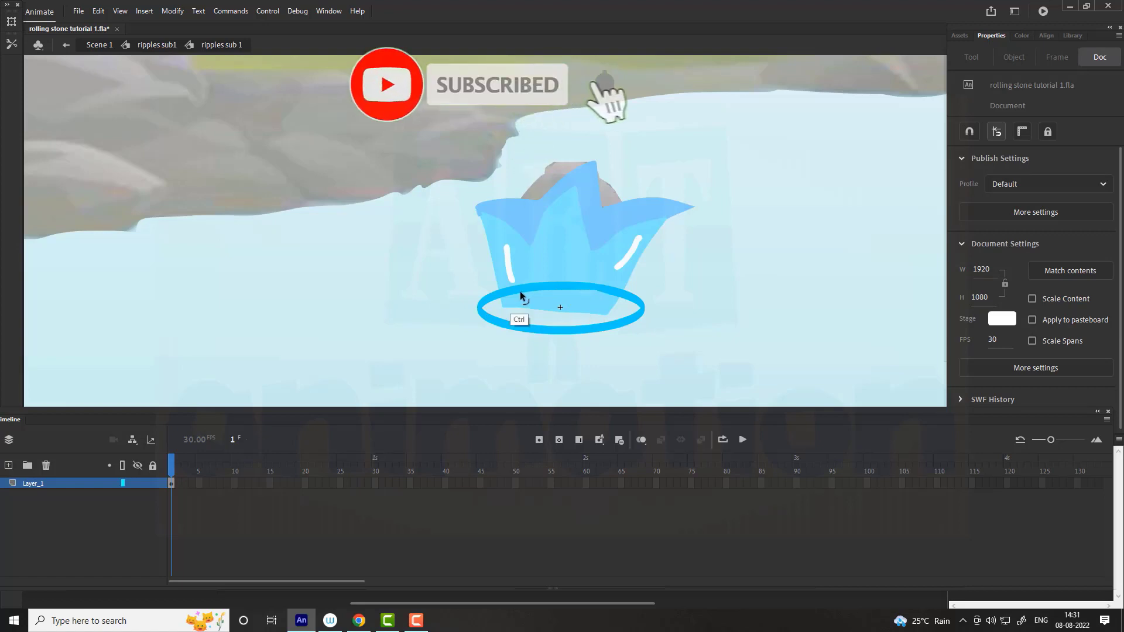
pyautogui.press('ctrl')
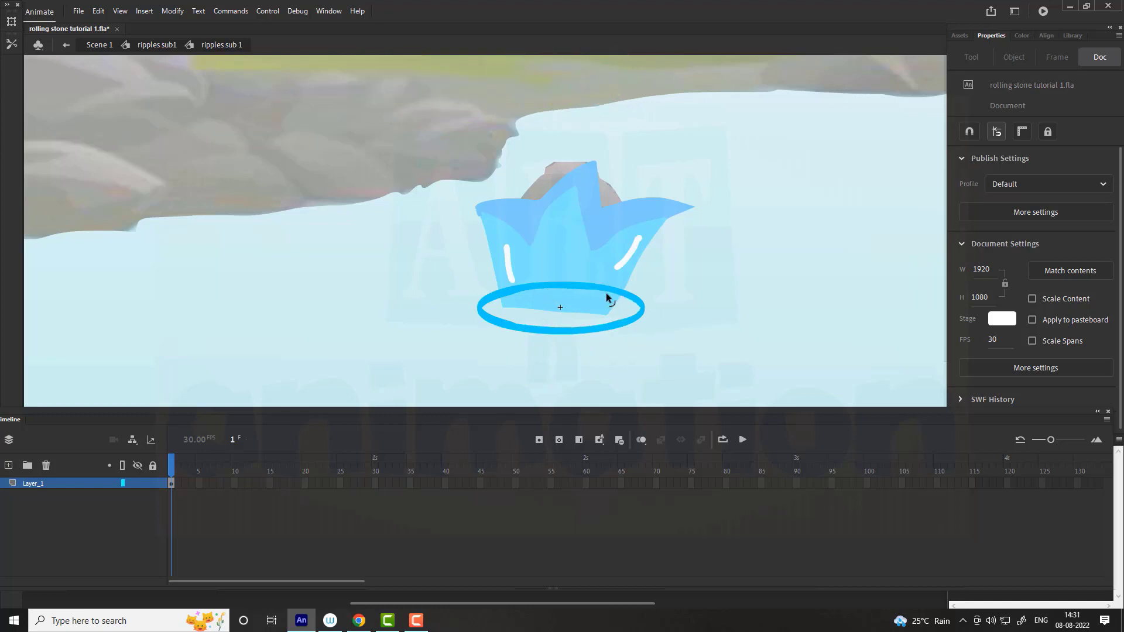
pyautogui.click(157, 45)
# Add keyframes at frames 2 and 3 of the ripples layer and duplicate the frame 3 ring symbol as ripples sub 2.
pyautogui.moveTo(169, 462); pyautogui.dragTo(186, 465)
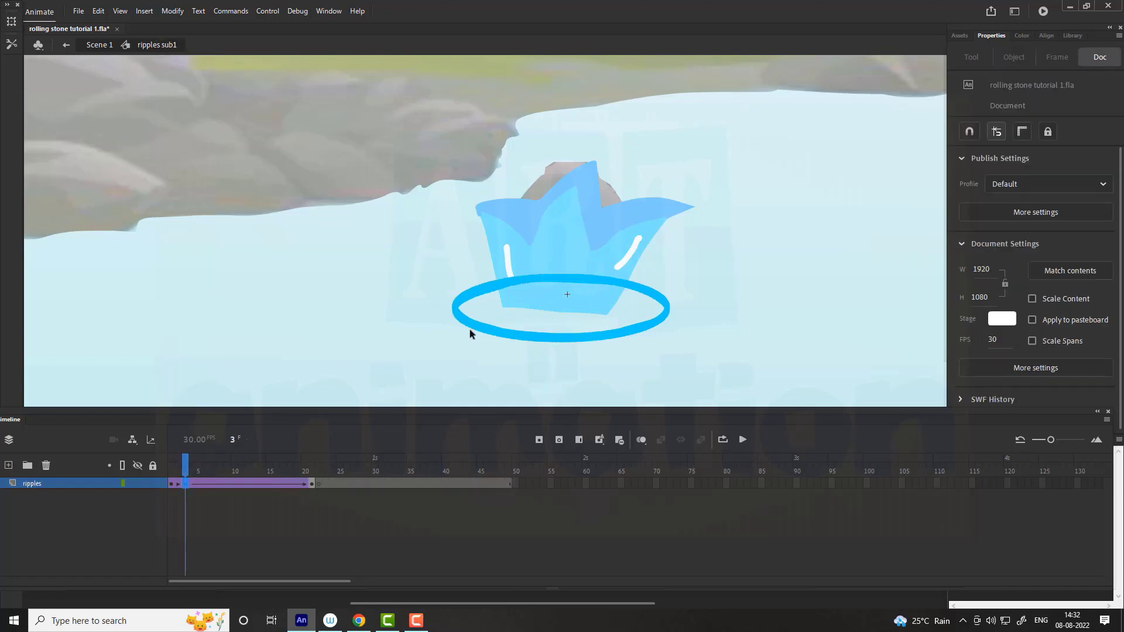
pyautogui.click(492, 332)
pyautogui.rightClick(497, 338)
pyautogui.click(524, 519)
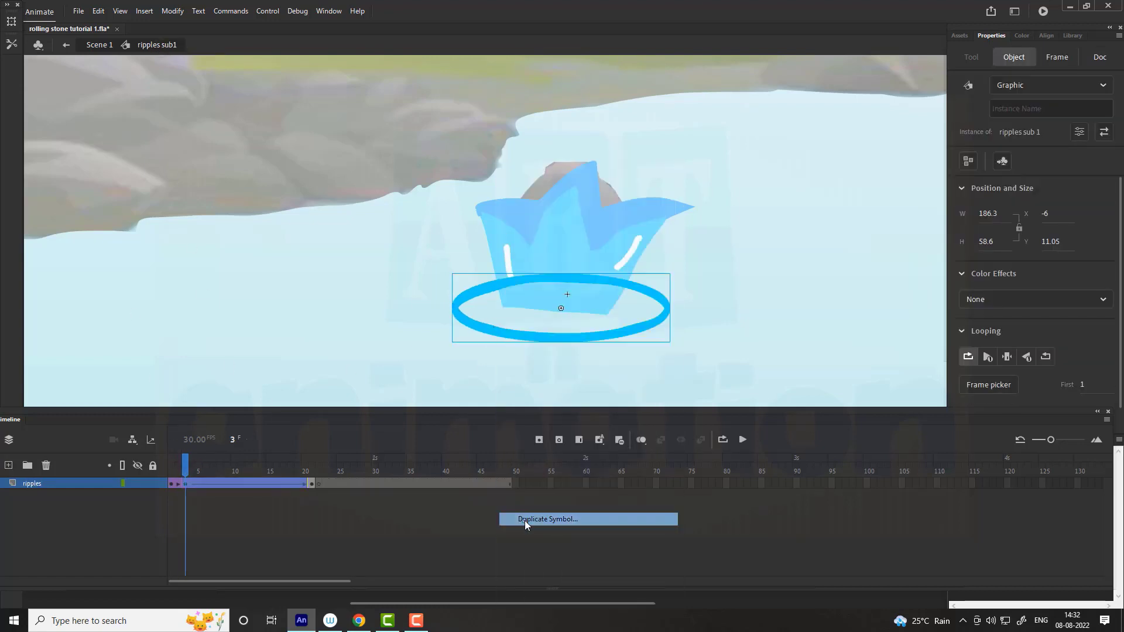
pyautogui.click(554, 296)
pyautogui.press('BackSpace')
pyautogui.press('BackSpace')
pyautogui.press('BackSpace')
pyautogui.press('BackSpace')
pyautogui.press('BackSpace')
pyautogui.press('BackSpace')
pyautogui.write('2')
pyautogui.press('Return')
# Thin the ring's outline inside the ripples sub 2 symbol by reshaping its edges, and return to the ripples sub1 timeline.
pyautogui.doubleClick(490, 333)
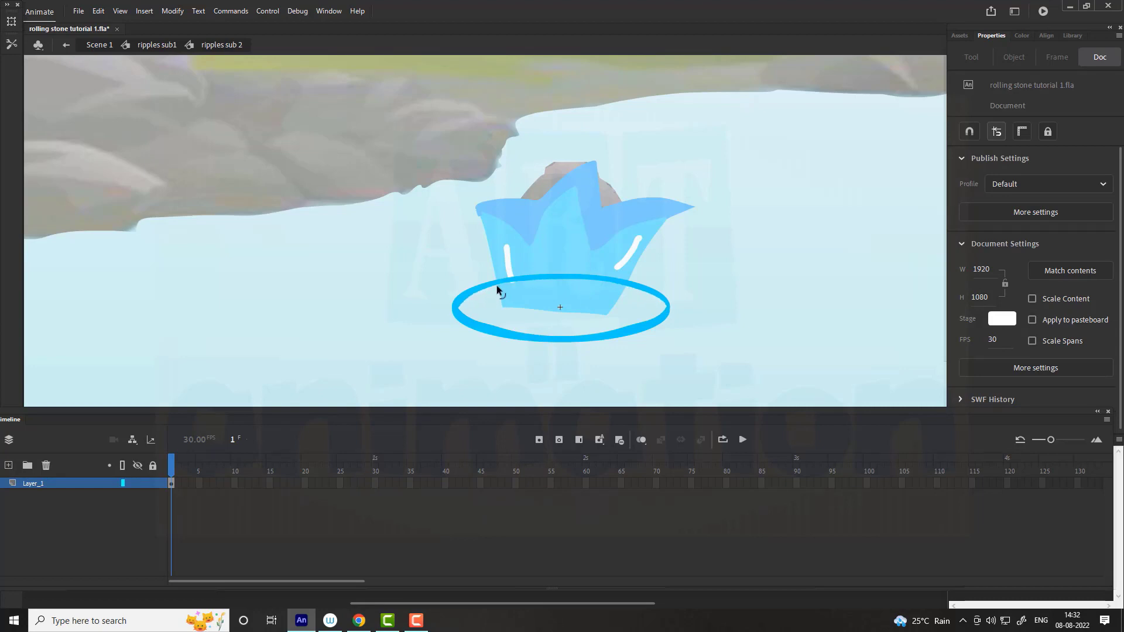
pyautogui.moveTo(624, 325); pyautogui.dragTo(625, 331)
pyautogui.click(150, 45)
# Duplicate the ring at a new frame 5 keyframe as ripples sub 3, and thin its outline further inside that symbol.
pyautogui.moveTo(185, 465); pyautogui.dragTo(199, 465)
pyautogui.click(477, 341)
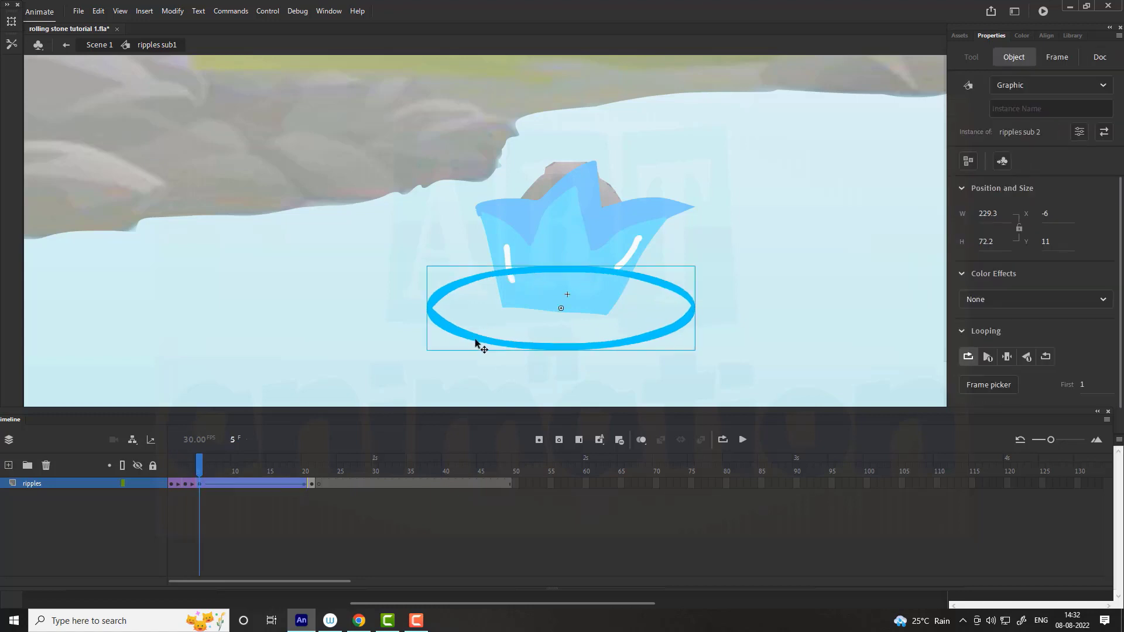
pyautogui.rightClick(477, 343)
pyautogui.click(504, 515)
pyautogui.click(557, 297)
pyautogui.press('BackSpace')
pyautogui.press('BackSpace')
pyautogui.press('BackSpace')
pyautogui.press('BackSpace')
pyautogui.press('BackSpace')
pyautogui.press('BackSpace')
pyautogui.write('3')
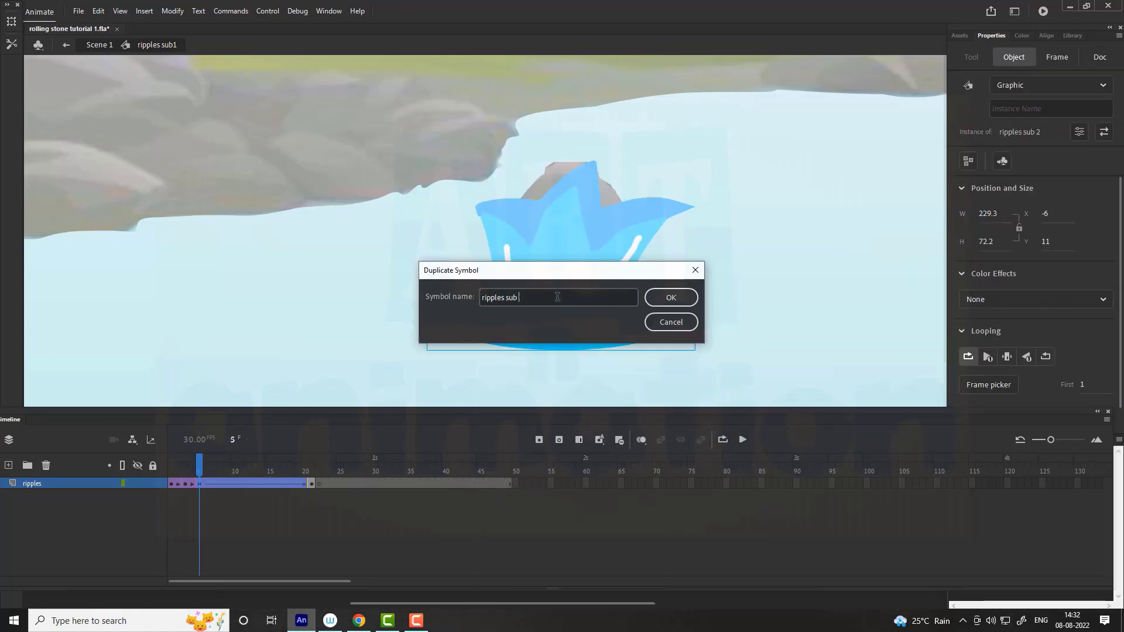
pyautogui.press('Return')
pyautogui.doubleClick(482, 339)
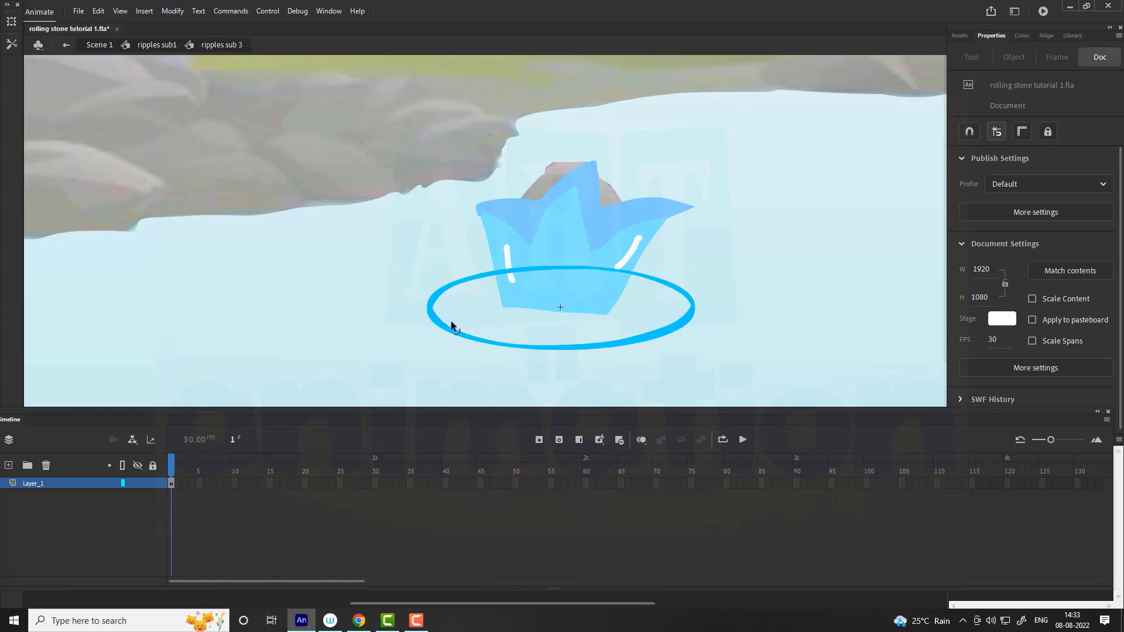
pyautogui.click(157, 44)
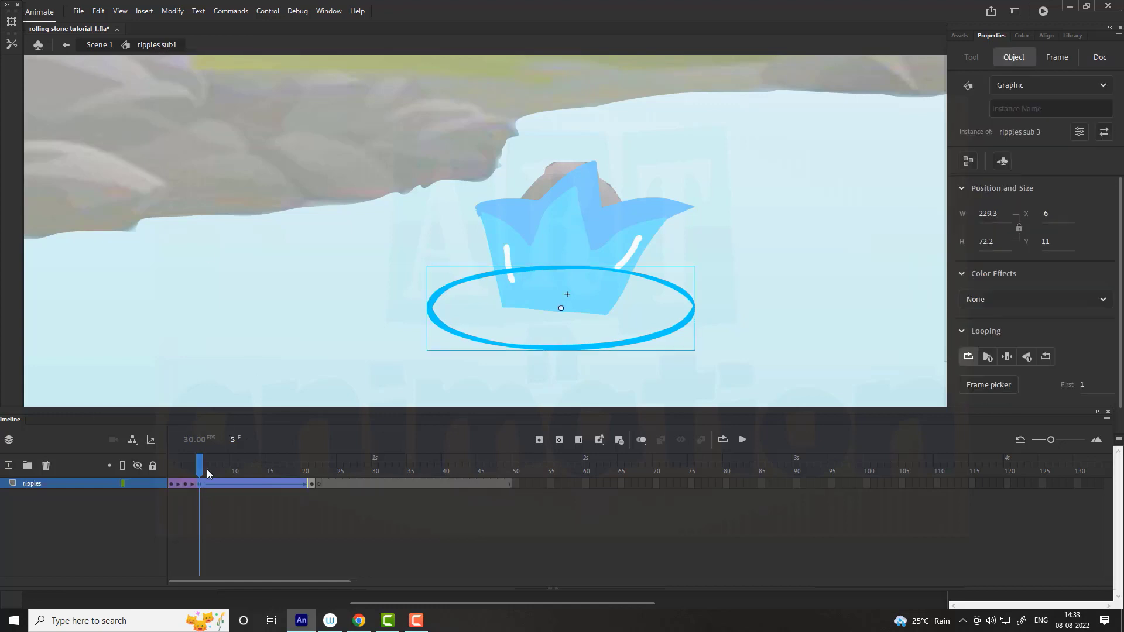
# Duplicate the ring at a new frame 7 keyframe as ripples sub 4, and make its outline thinner inside that symbol.
pyautogui.moveTo(207, 469); pyautogui.dragTo(219, 473)
pyautogui.click(441, 340)
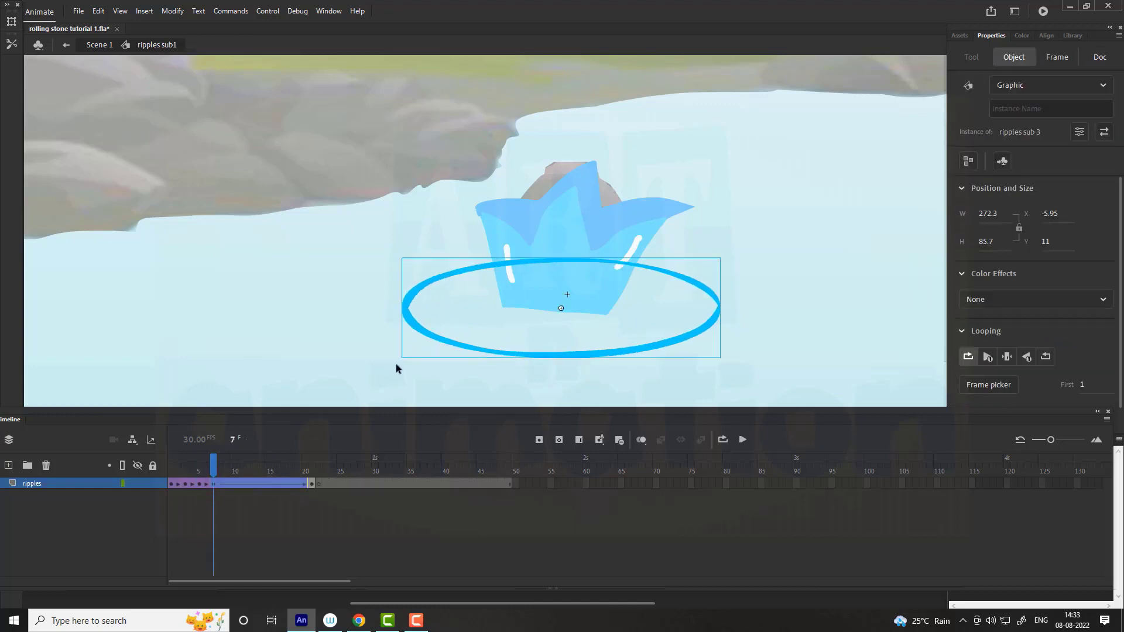
pyautogui.rightClick(454, 289)
pyautogui.click(453, 517)
pyautogui.click(575, 297)
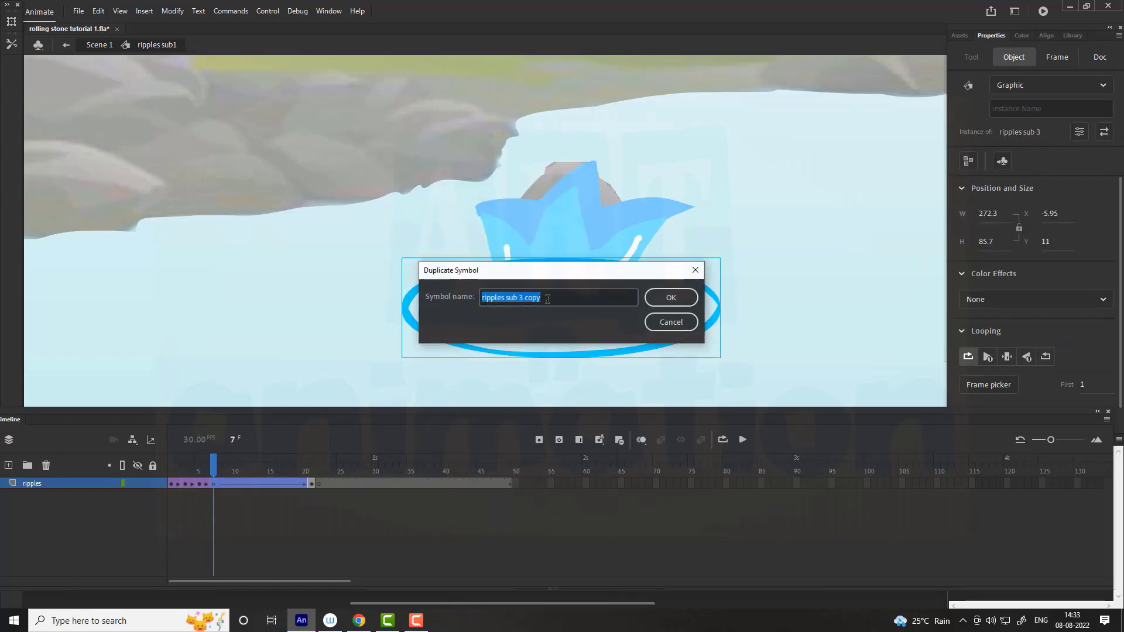
pyautogui.press('BackSpace')
pyautogui.press('BackSpace')
pyautogui.press('BackSpace')
pyautogui.press('BackSpace')
pyautogui.press('BackSpace')
pyautogui.press('BackSpace')
pyautogui.write('4')
pyautogui.press('Return')
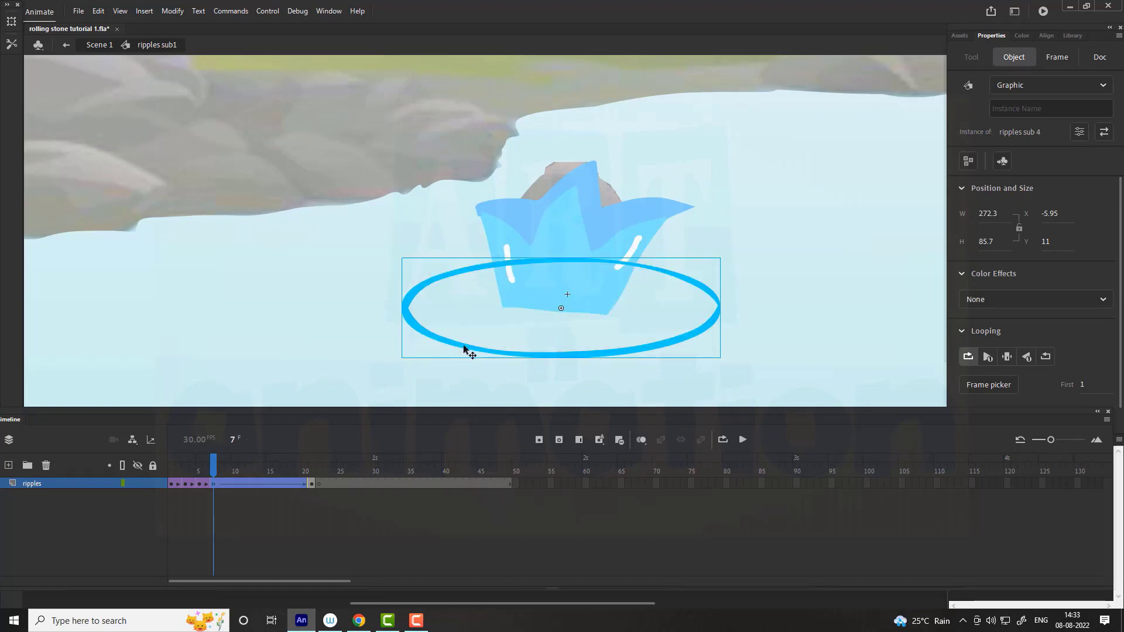
pyautogui.doubleClick(410, 320)
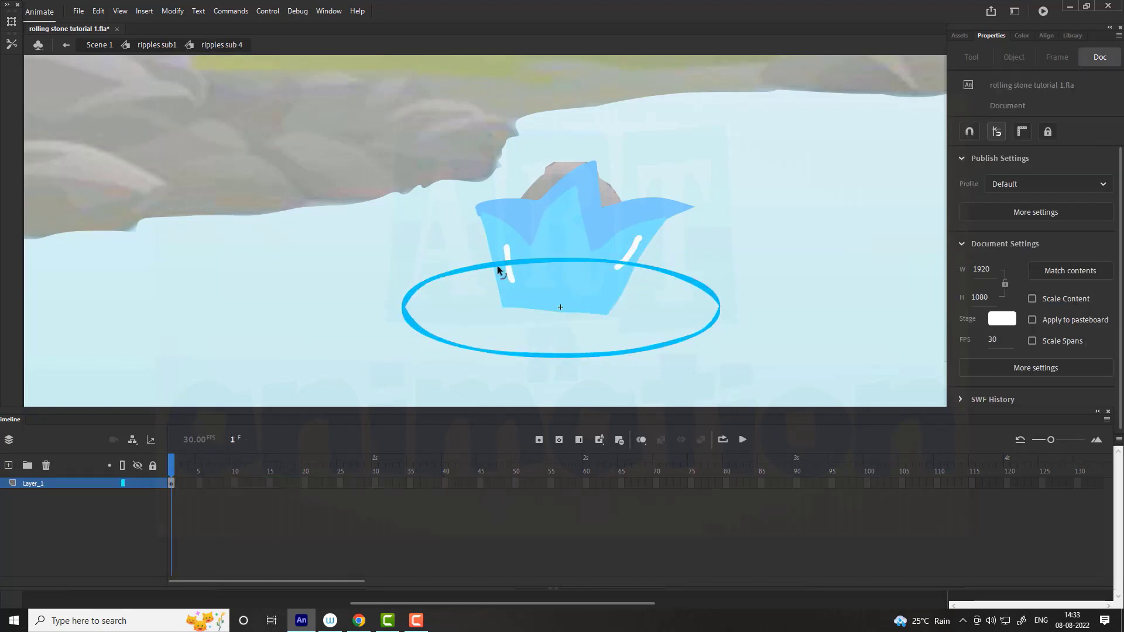
pyautogui.click(158, 45)
# Duplicate the ring at a new frame 9 keyframe as ripples sub 5, and slim its outline again inside that symbol.
pyautogui.moveTo(220, 471); pyautogui.dragTo(214, 471)
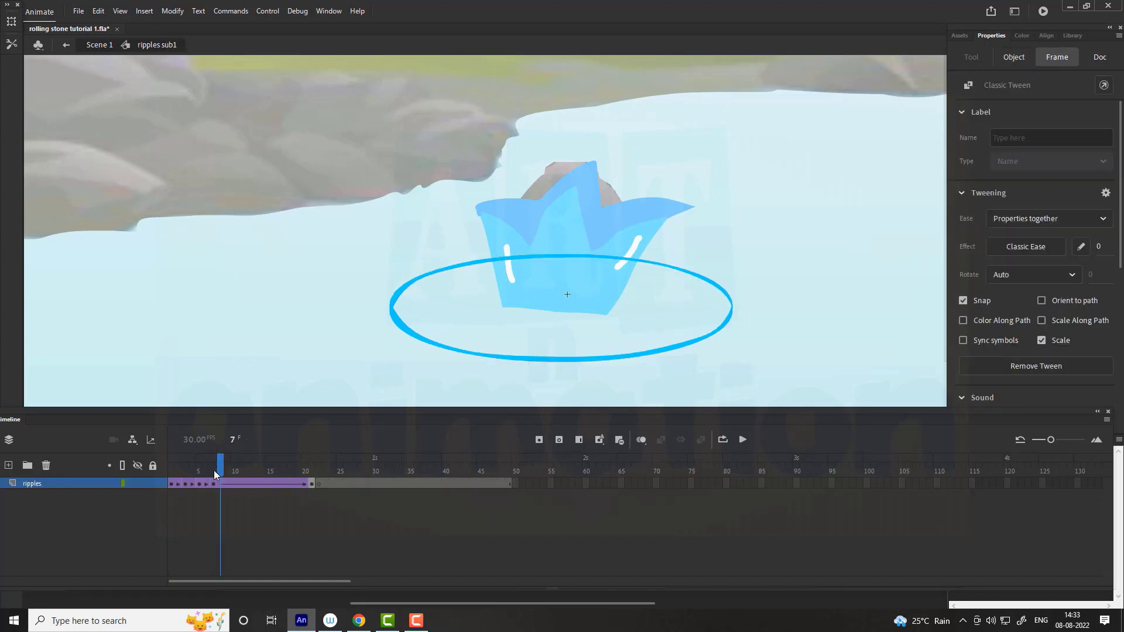
pyautogui.click(228, 470)
pyautogui.click(433, 346)
pyautogui.rightClick(400, 343)
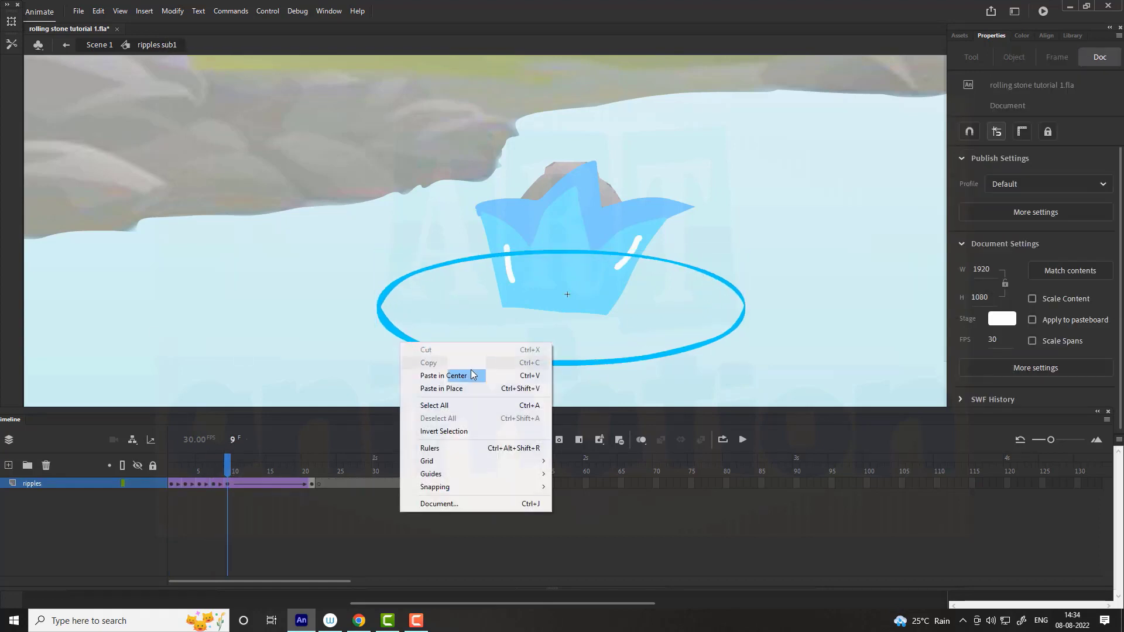
pyautogui.click(401, 336)
pyautogui.rightClick(401, 336)
pyautogui.click(463, 520)
pyautogui.click(548, 297)
pyautogui.press('BackSpace')
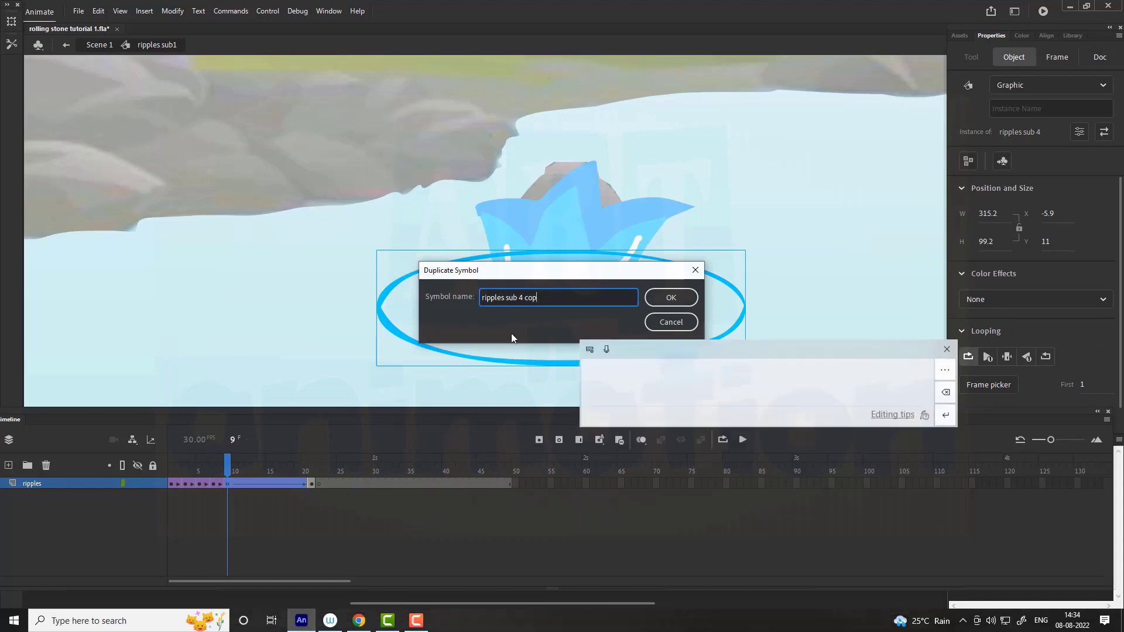
pyautogui.press('BackSpace')
pyautogui.press('BackSpace')
pyautogui.press('BackSpace')
pyautogui.press('BackSpace')
pyautogui.press('BackSpace')
pyautogui.write('5')
pyautogui.press('Return')
pyautogui.doubleClick(584, 314)
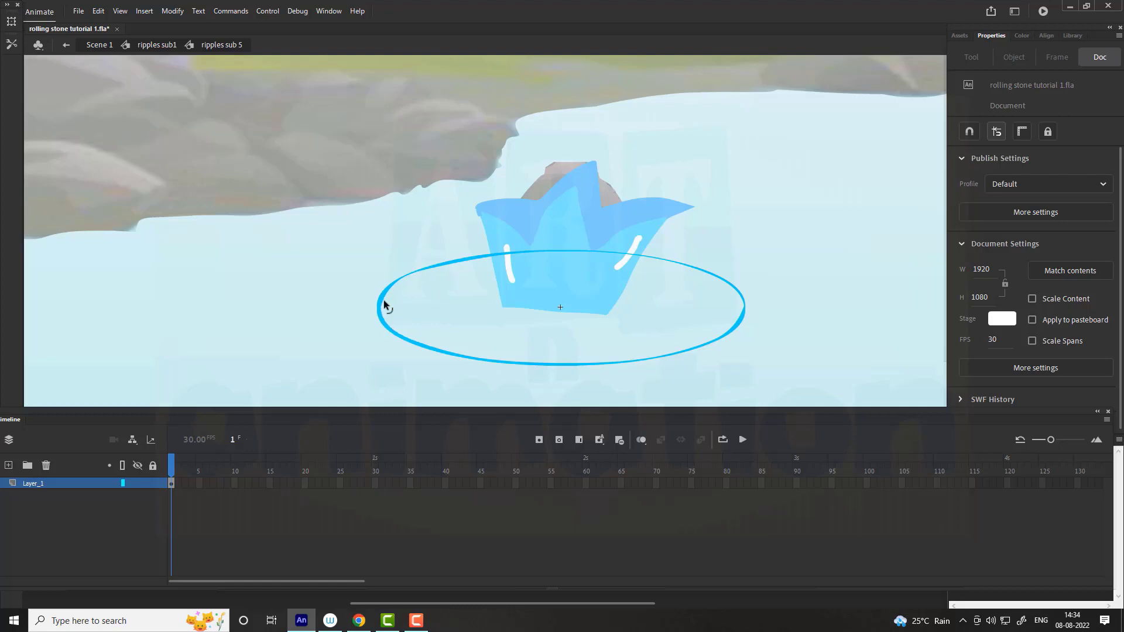
pyautogui.doubleClick(187, 349)
# Add keyframes at frames 10 and 11 of the ripples layer and duplicate the frame 11 ring symbol as ripples sub 6.
pyautogui.click(242, 472)
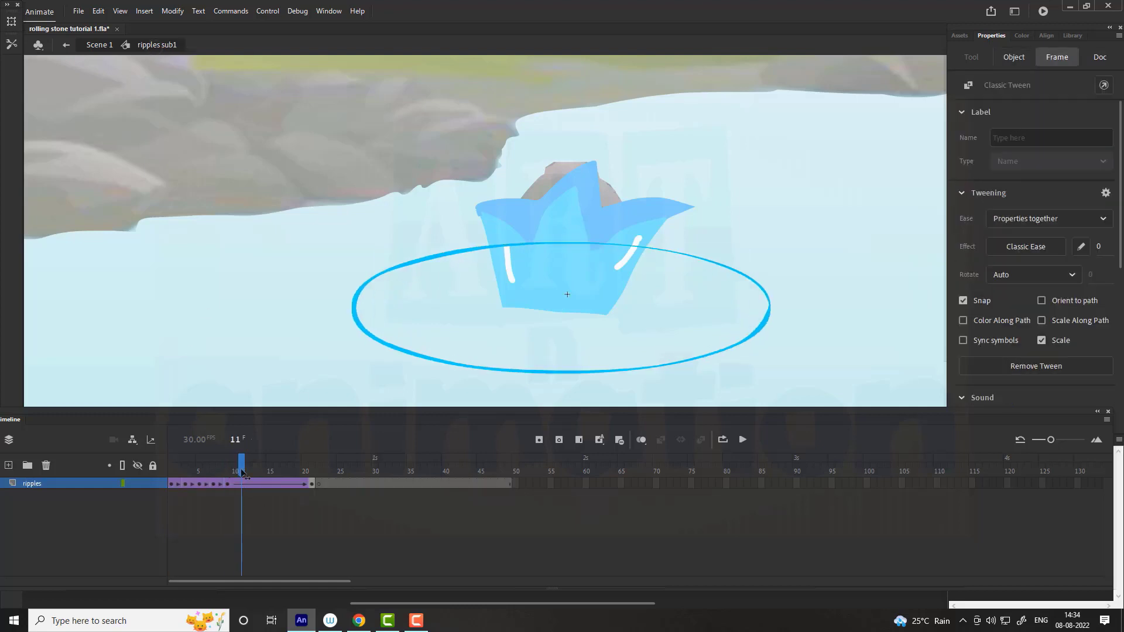
pyautogui.click(414, 359)
pyautogui.rightClick(385, 328)
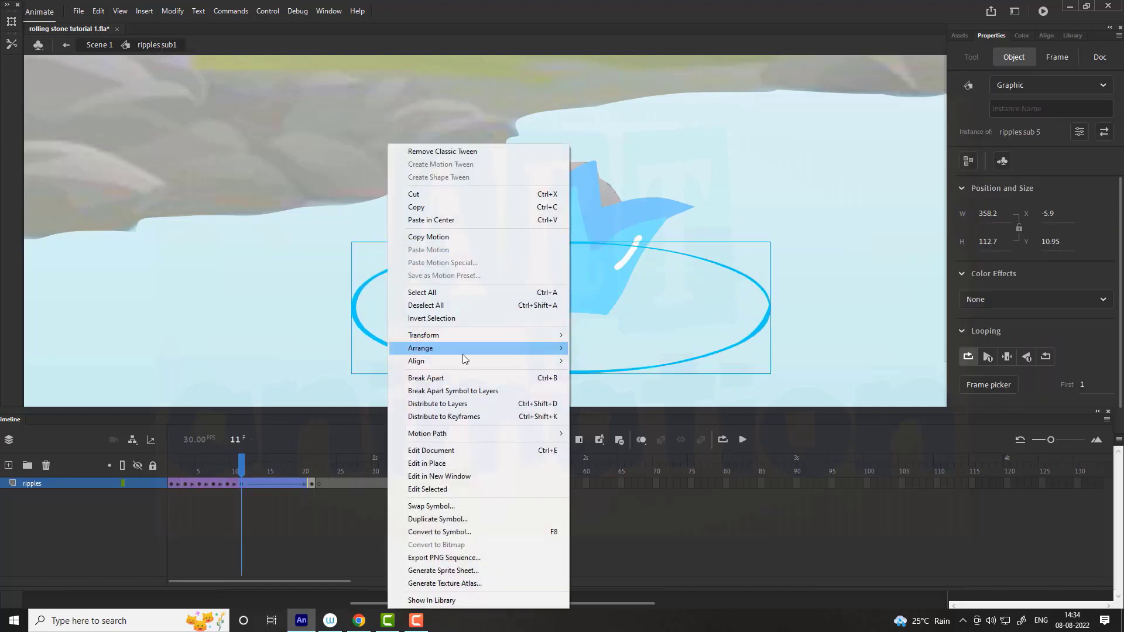
pyautogui.click(437, 518)
pyautogui.click(553, 305)
pyautogui.press('BackSpace')
pyautogui.press('BackSpace')
pyautogui.press('BackSpace')
pyautogui.press('BackSpace')
pyautogui.press('BackSpace')
pyautogui.press('BackSpace')
pyautogui.press('BackSpace')
pyautogui.write('6')
pyautogui.press('Return')
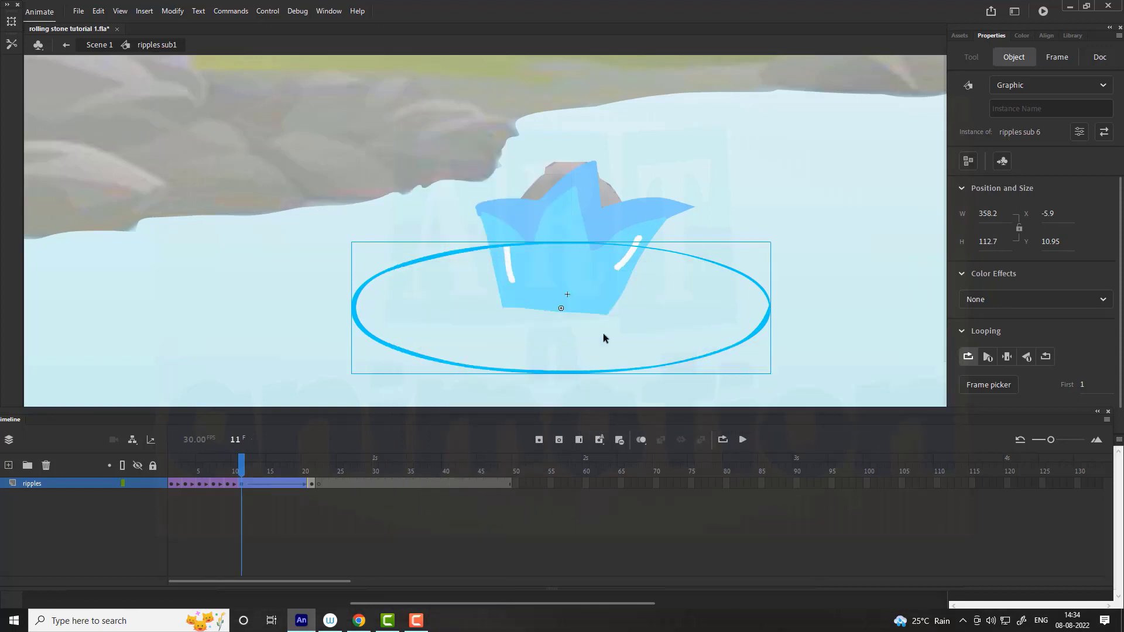
# Reshape the ring inside ripples sub 6 to a very thin outline at its sides and lower edge, and return to ripples sub1.
pyautogui.doubleClick(604, 334)
pyautogui.doubleClick(758, 325)
pyautogui.doubleClick(755, 331)
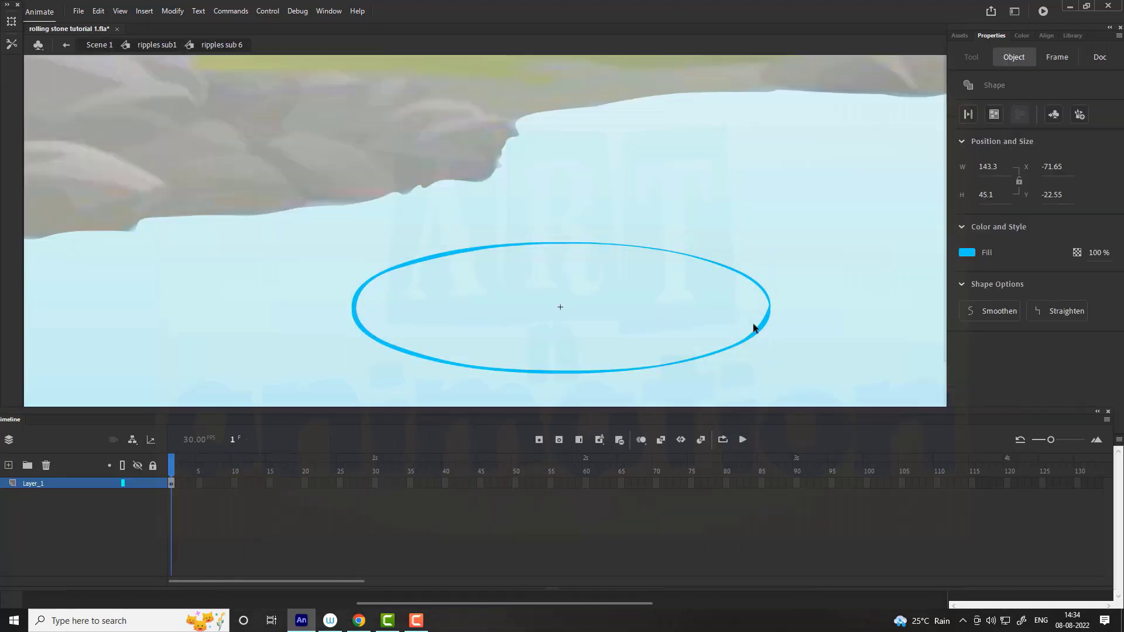
pyautogui.click(754, 328)
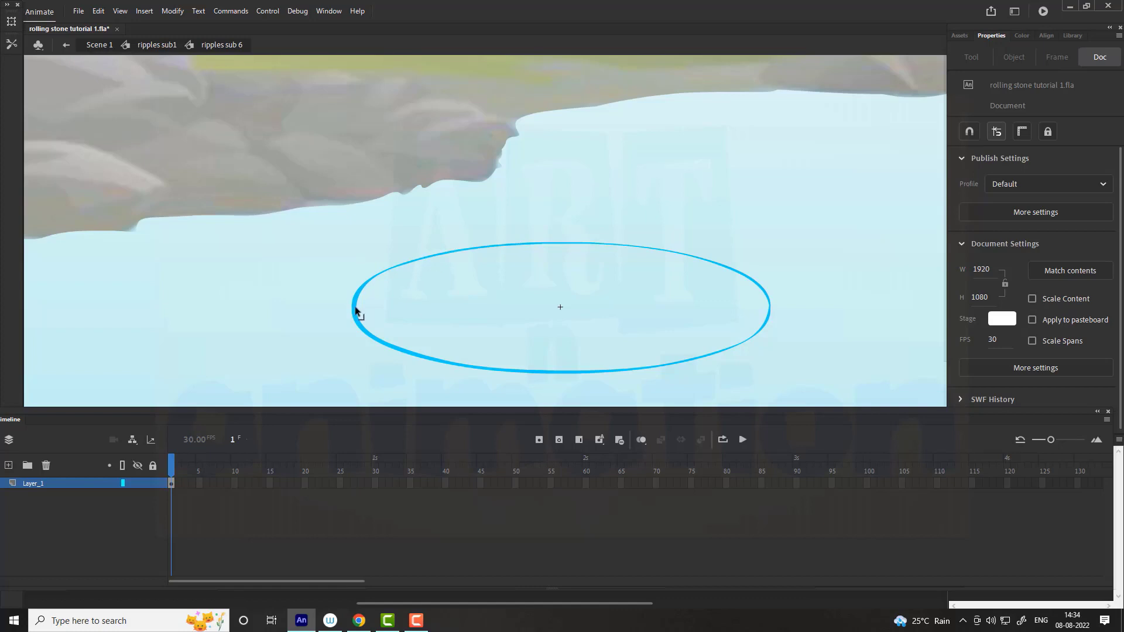
pyautogui.moveTo(356, 307); pyautogui.dragTo(352, 308)
pyautogui.moveTo(409, 348); pyautogui.dragTo(408, 350)
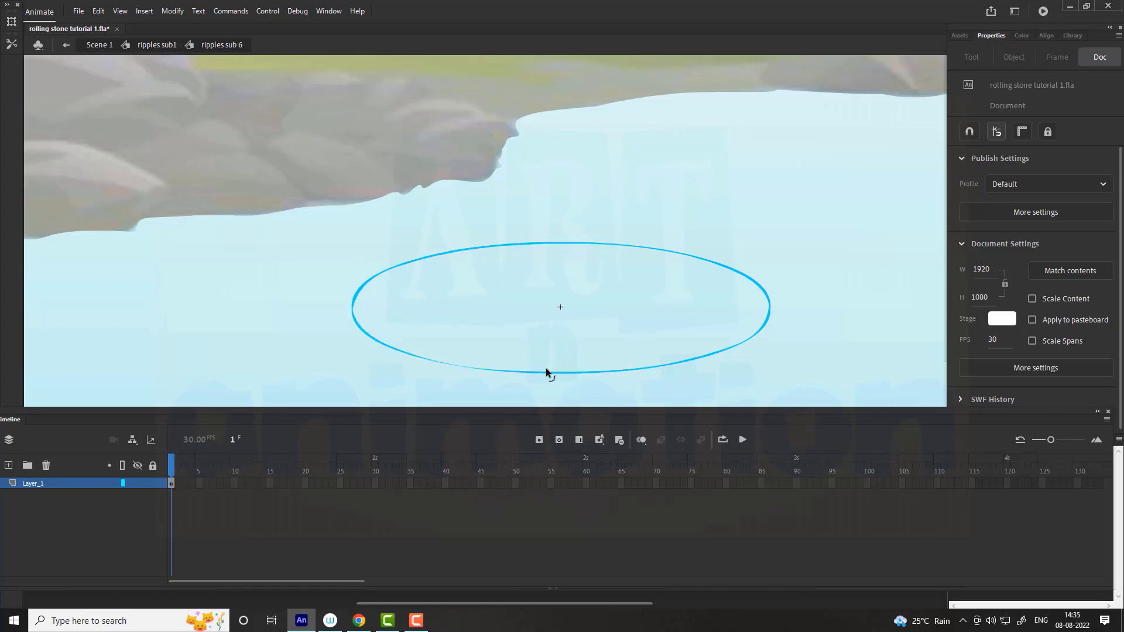
pyautogui.click(158, 45)
# Add keyframes at frames 12 and 13 of the ripples layer and duplicate the frame 13 ring symbol as ripples sub 7.
pyautogui.moveTo(243, 474); pyautogui.dragTo(256, 474)
pyautogui.click(454, 374)
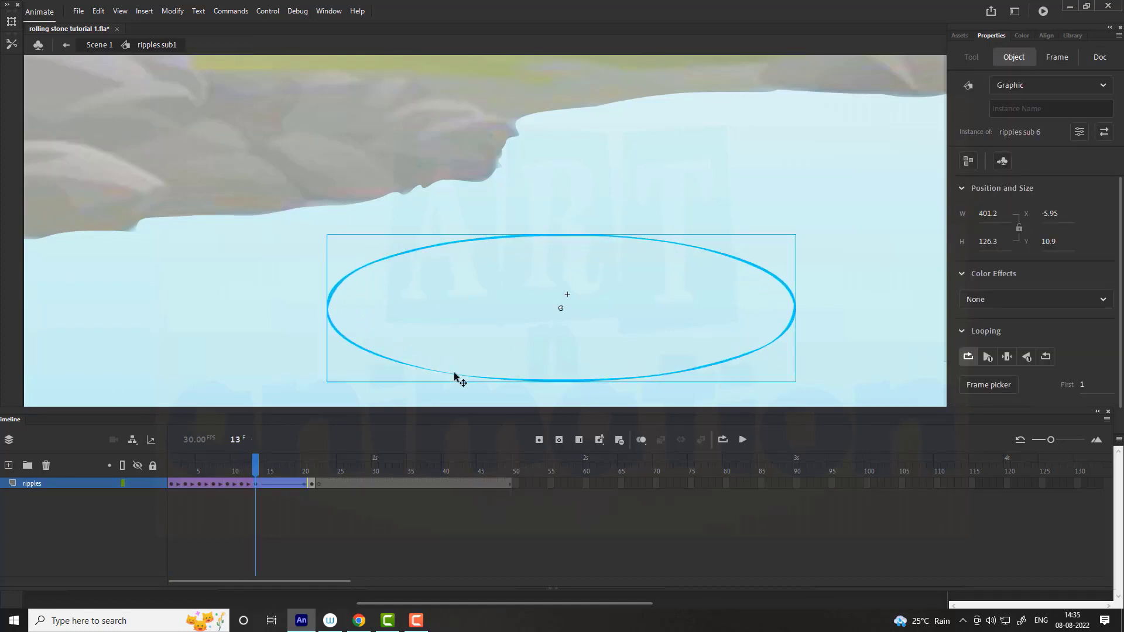
pyautogui.rightClick(442, 371)
pyautogui.click(492, 521)
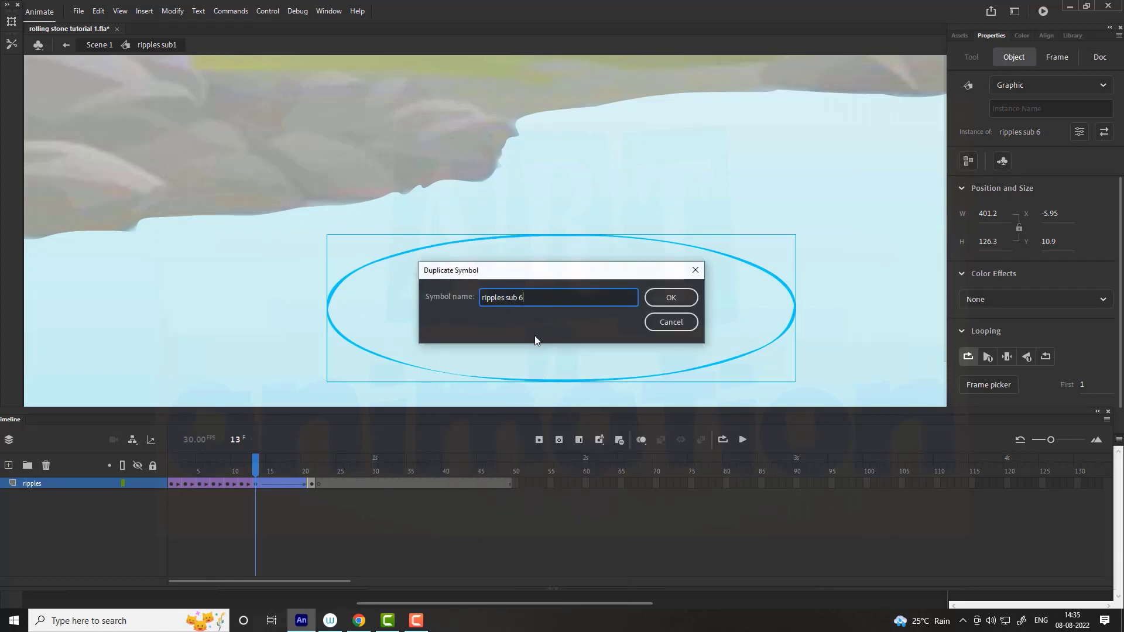
pyautogui.press('BackSpace')
pyautogui.write('7')
pyautogui.press('Return')
# Reshape the ring inside ripples sub 7 so its outline starts breaking at the upper-left and lower-right, and return to ripples sub1.
pyautogui.doubleClick(665, 373)
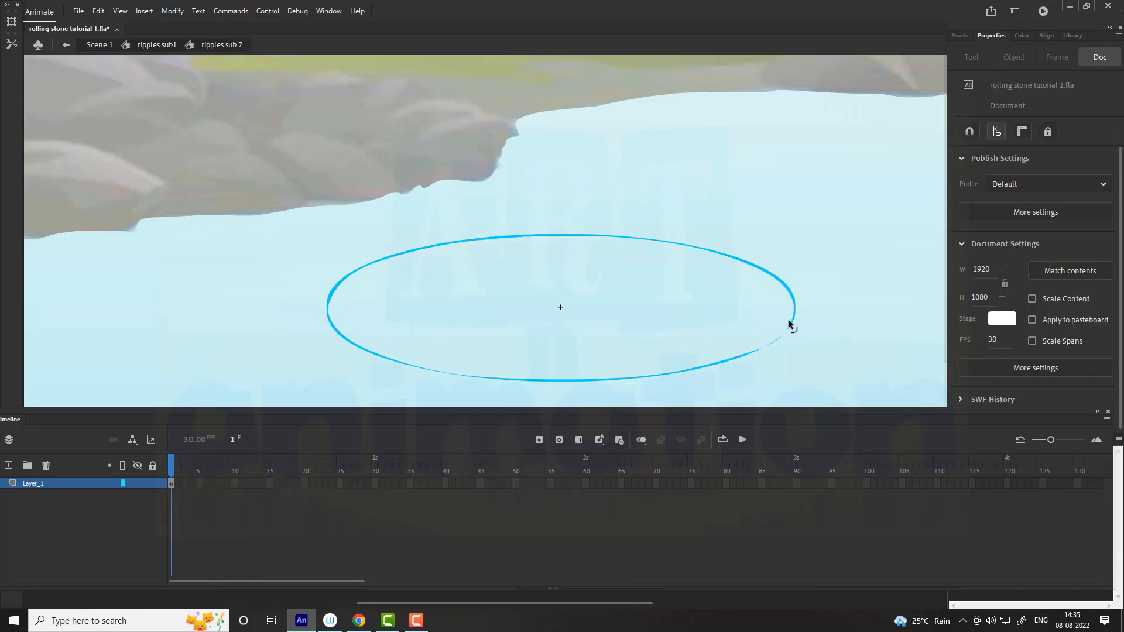
pyautogui.moveTo(715, 252); pyautogui.dragTo(714, 251)
pyautogui.moveTo(375, 258); pyautogui.dragTo(378, 261)
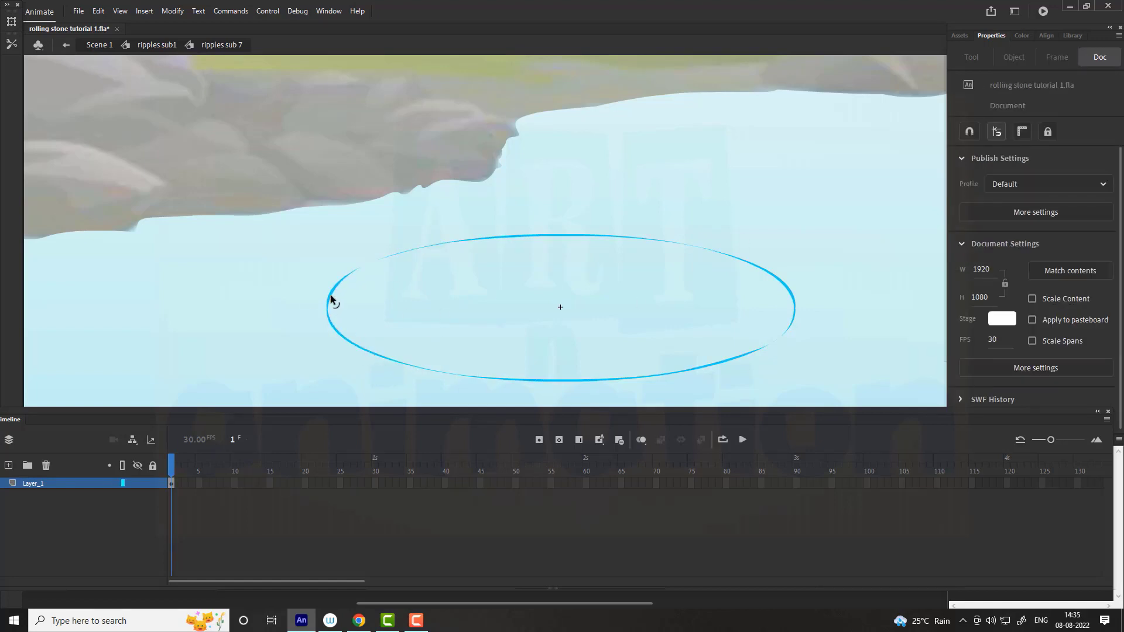
pyautogui.click(162, 45)
# Add keyframes at frames 14 and 15 of the ripples layer and duplicate the frame 15 ring symbol as ripples sub 8.
pyautogui.click(269, 459)
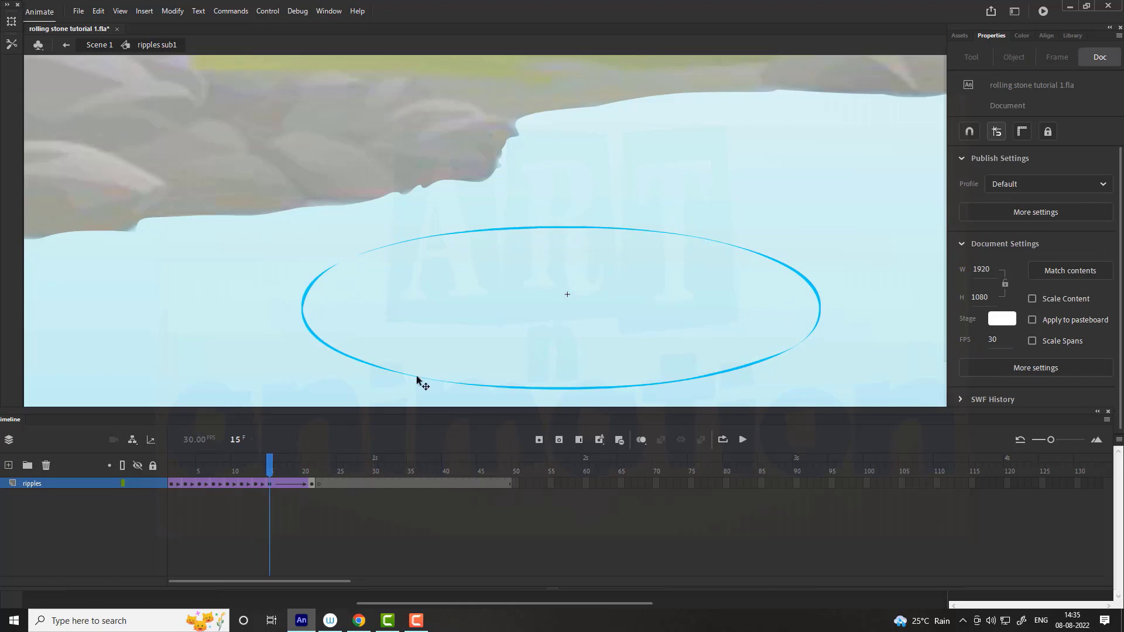
pyautogui.rightClick(417, 380)
pyautogui.click(497, 507)
pyautogui.click(538, 302)
pyautogui.press('BackSpace')
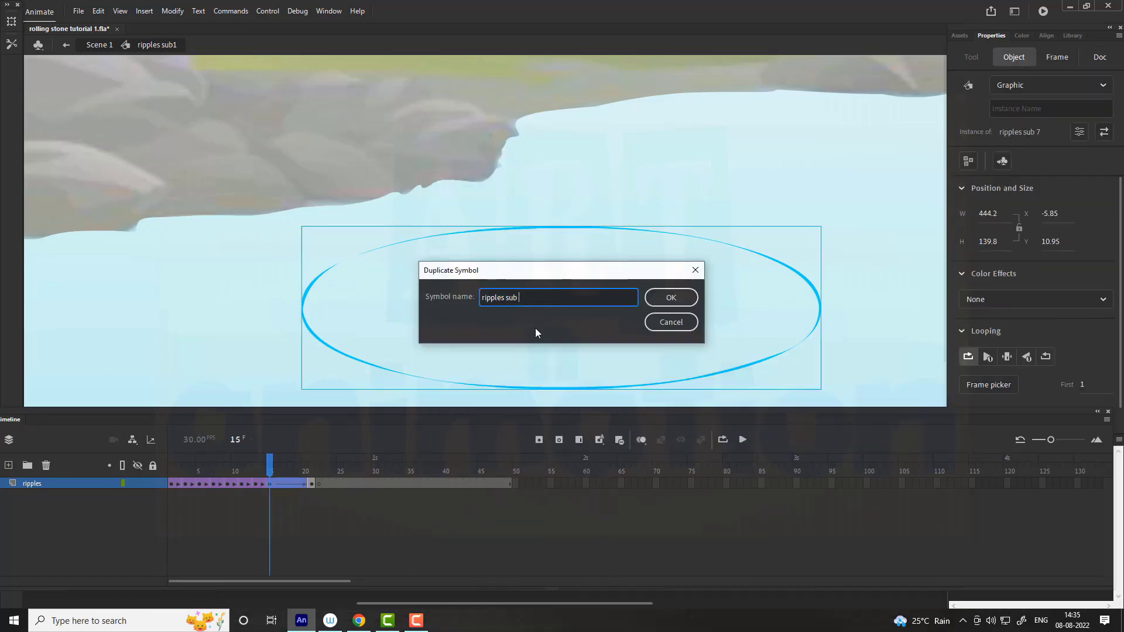
pyautogui.write('8')
pyautogui.press('Return')
# Break up the ring inside ripples sub 8 by deleting outline pieces along its upper, lower-right and lower-left parts.
pyautogui.doubleClick(522, 386)
pyautogui.click(691, 362)
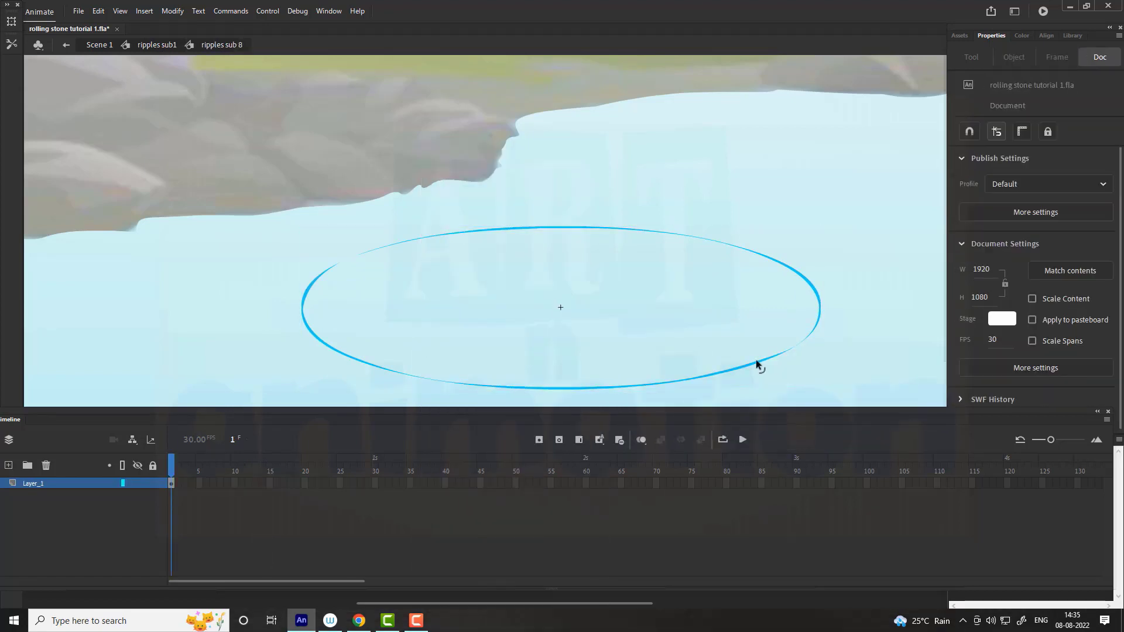
pyautogui.click(678, 246)
pyautogui.press('Delete')
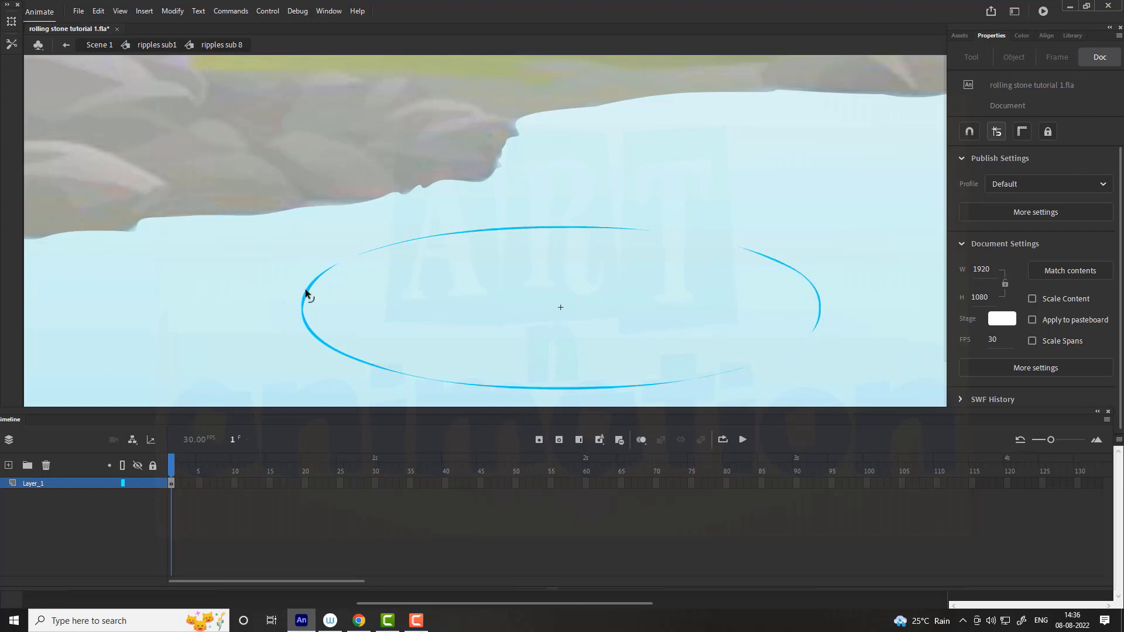
pyautogui.click(355, 351)
pyautogui.press('Delete')
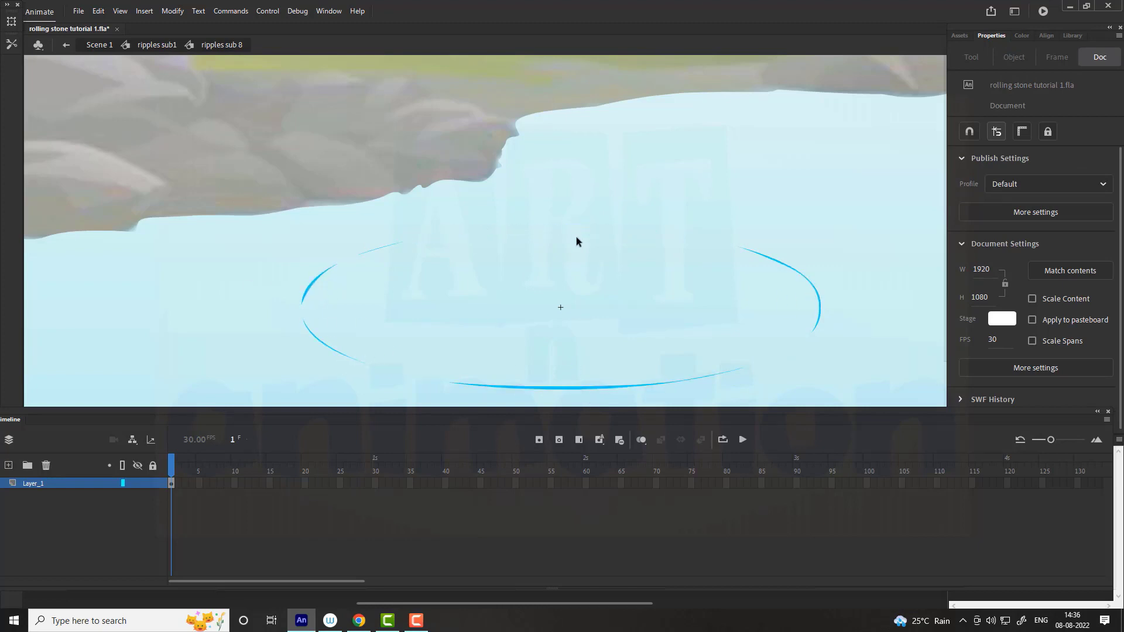
# Return to ripples sub1 and duplicate the frame 17 ring symbol as ripples sub 9.
pyautogui.moveTo(529, 230); pyautogui.dragTo(528, 226)
pyautogui.hotkey('ctrl', 'z')
pyautogui.click(157, 44)
pyautogui.press('.')
pyautogui.press('.')
pyautogui.click(466, 390)
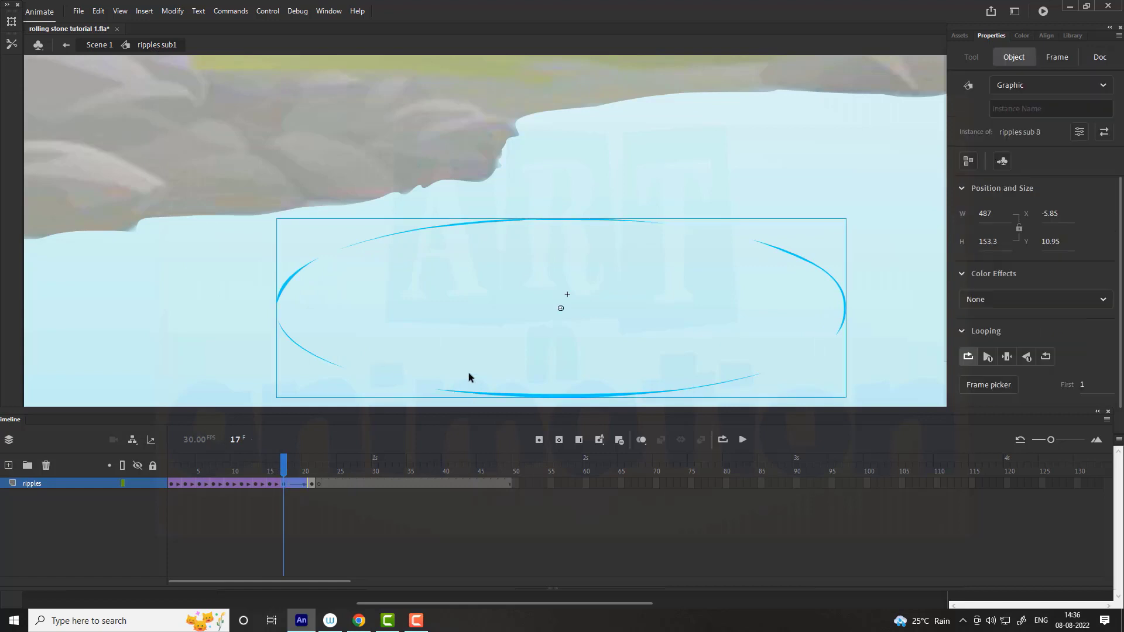
pyautogui.rightClick(466, 384)
pyautogui.rightClick(451, 397)
pyautogui.click(486, 522)
pyautogui.write('ripples sub 9')
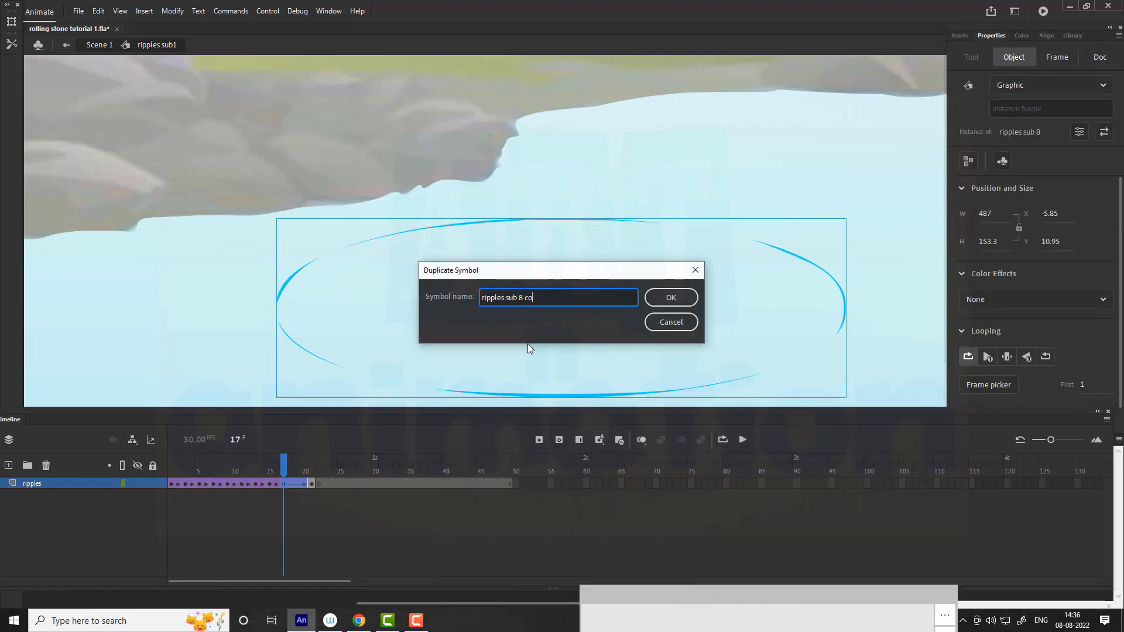
pyautogui.press('Return')
# Break up the ring inside ripples sub 9 by deleting outline pieces along its right, upper-left and lower parts, and return to ripples sub1.
pyautogui.doubleClick(575, 393)
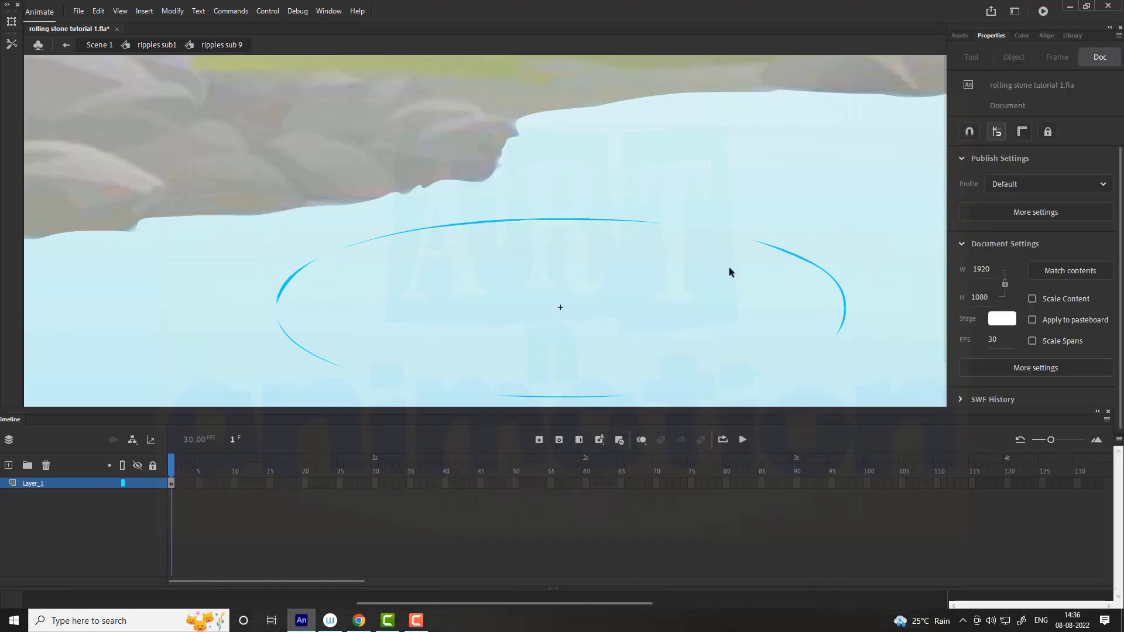
pyautogui.click(838, 286)
pyautogui.press('Delete')
pyautogui.click(547, 221)
pyautogui.press('Delete')
pyautogui.click(533, 221)
pyautogui.press('Delete')
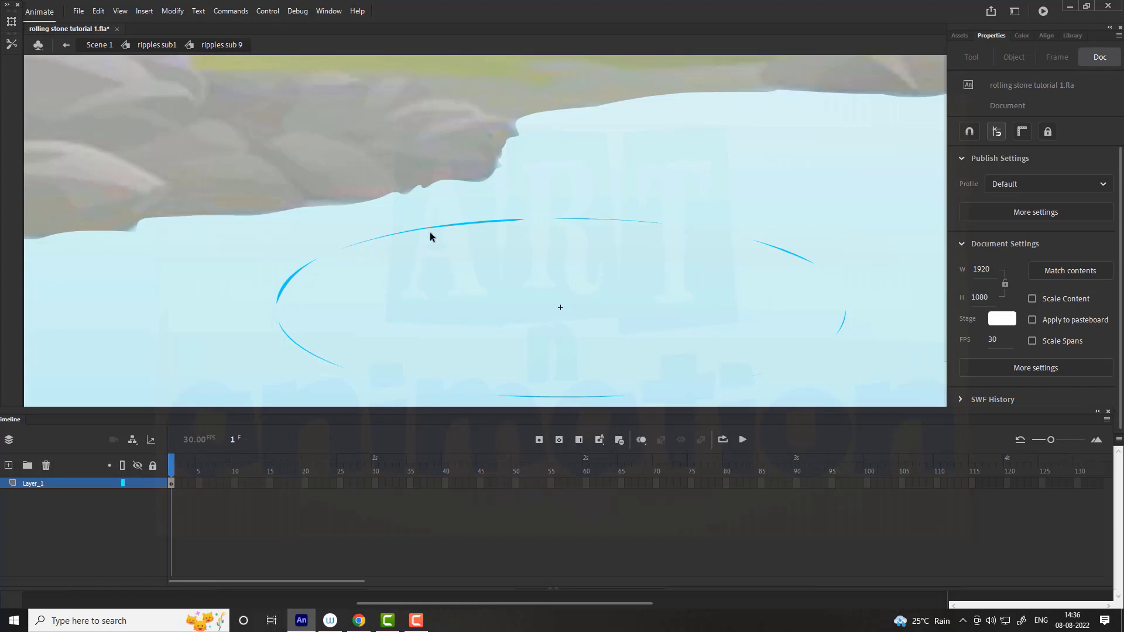
pyautogui.click(496, 221)
pyautogui.press('Delete')
pyautogui.click(154, 47)
# Duplicate the ring symbol at frame 19 of the ripples layer as ripples sub 10.
pyautogui.click(281, 468)
pyautogui.press('.')
pyautogui.press('.')
pyautogui.click(477, 360)
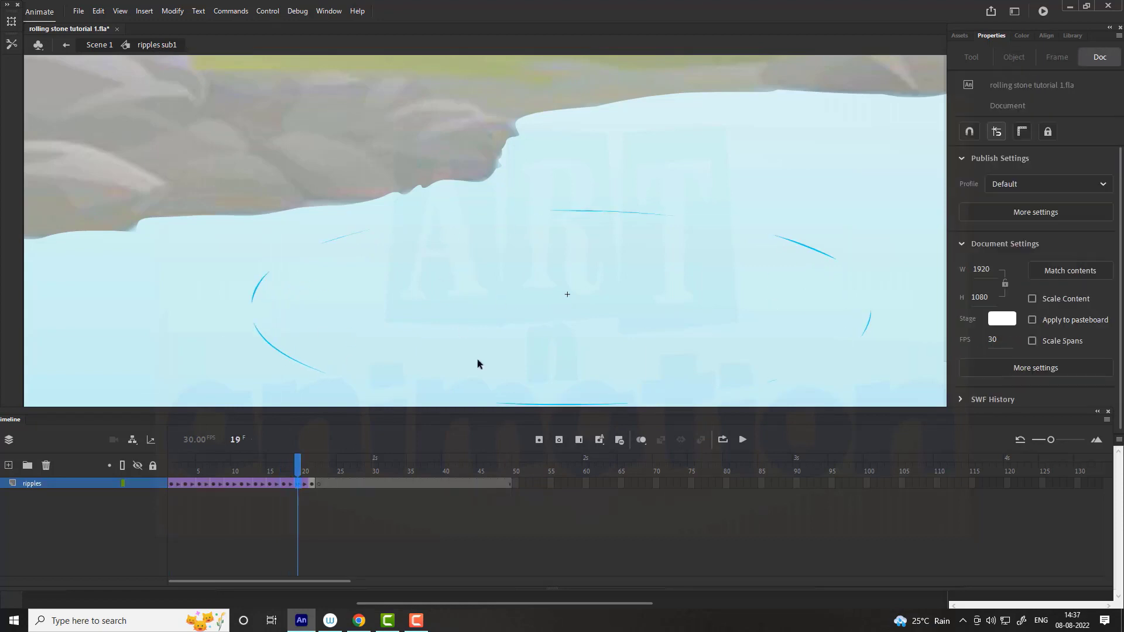
pyautogui.click(303, 365)
pyautogui.rightClick(305, 369)
pyautogui.click(380, 519)
pyautogui.write('ripples sub 10')
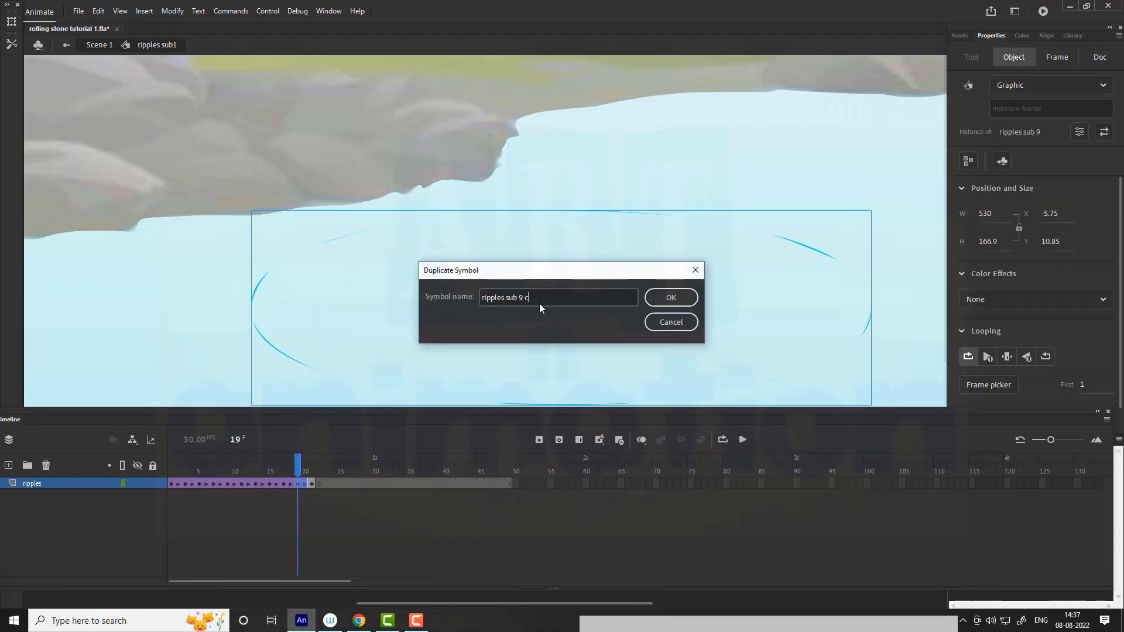
pyautogui.press('Return')
# Delete the right, upper-right, upper-left and lower-left outline pieces inside ripples sub 10, and return to ripples sub1.
pyautogui.doubleClick(301, 365)
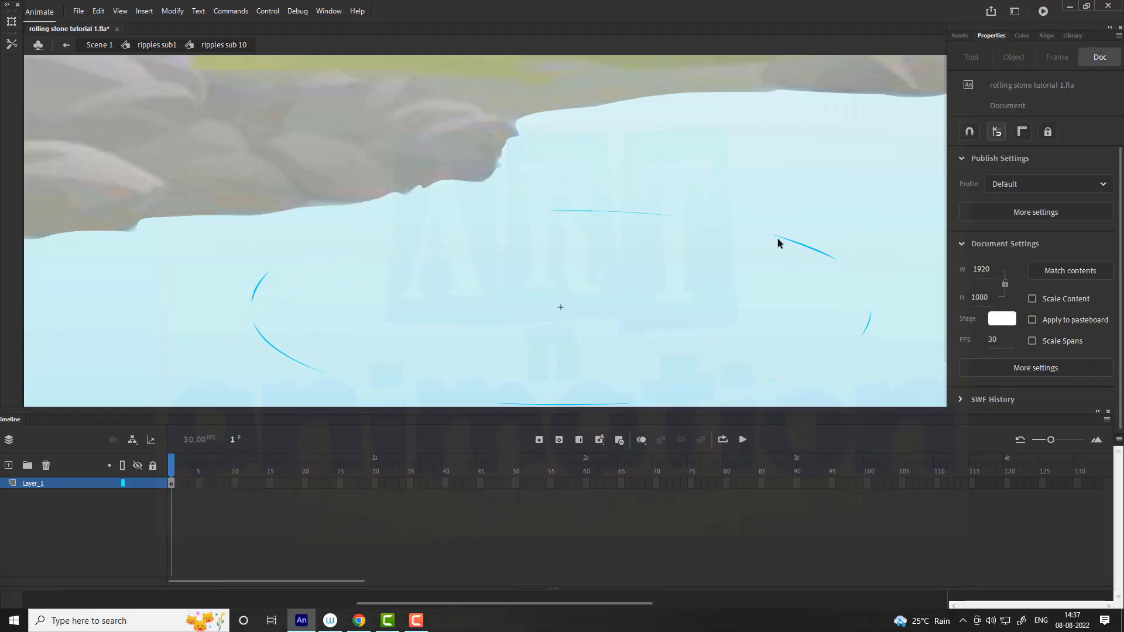
pyautogui.moveTo(868, 324); pyautogui.dragTo(859, 326)
pyautogui.moveTo(806, 246); pyautogui.dragTo(804, 251)
pyautogui.click(301, 361)
pyautogui.press('Delete')
pyautogui.scroll(-2, 584, 334)
pyautogui.doubleClick(229, 373)
# Duplicate the frame 21 ring symbol as ripples sub 11 and remove the ring drawn inside it.
pyautogui.click(314, 467)
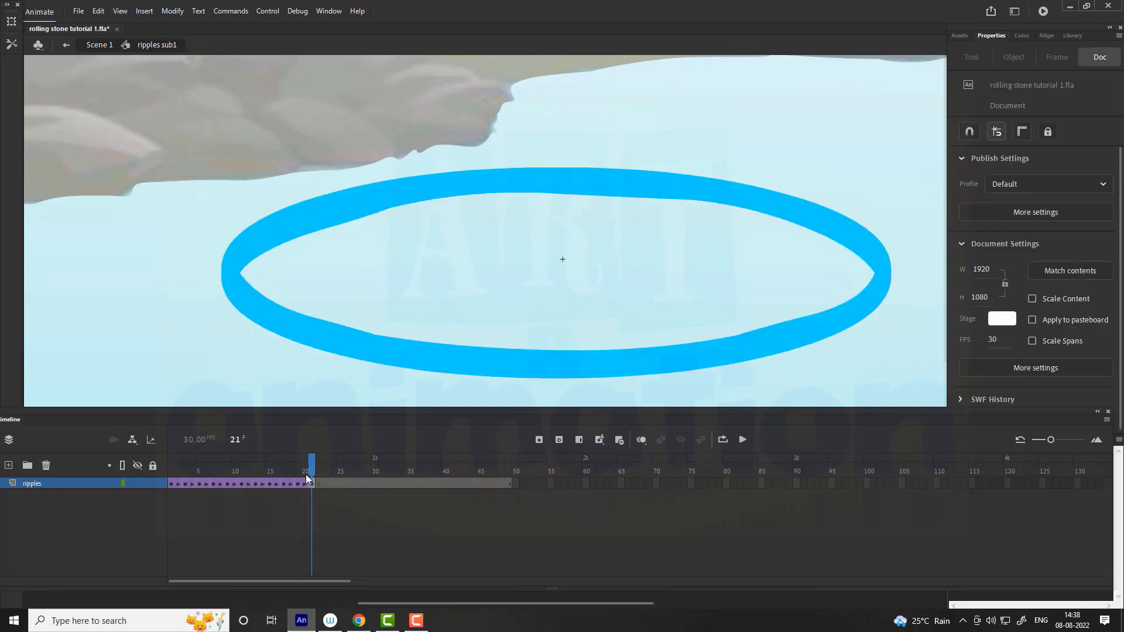
pyautogui.press(',')
pyautogui.press(',')
pyautogui.press('.')
pyautogui.press('.')
pyautogui.hotkey('ctrl', '-')
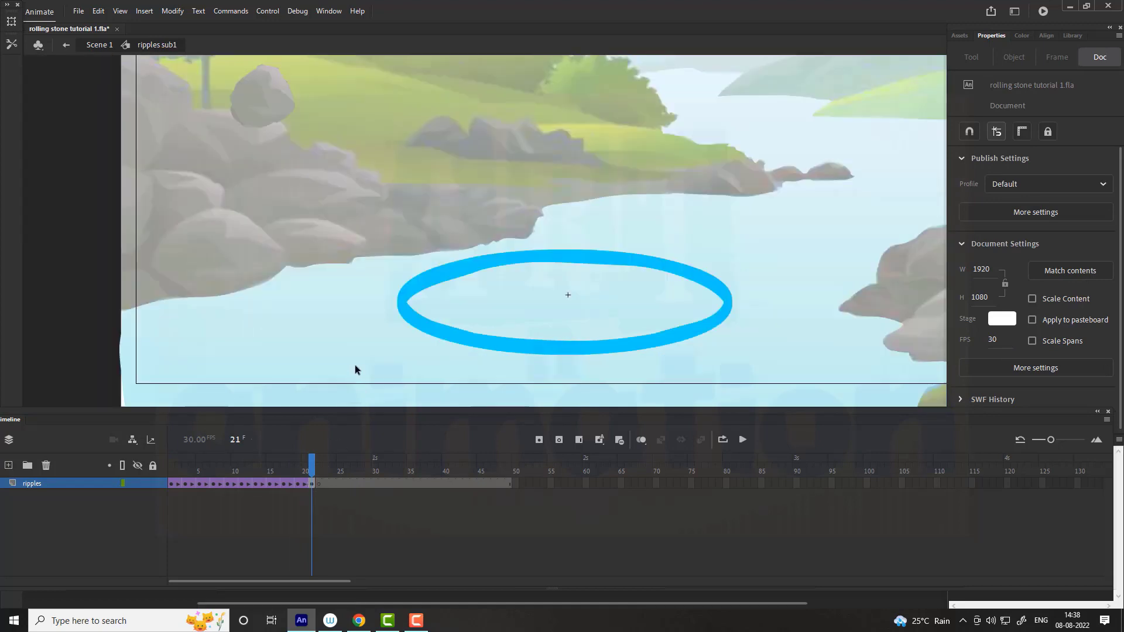
pyautogui.rightClick(449, 337)
pyautogui.click(428, 327)
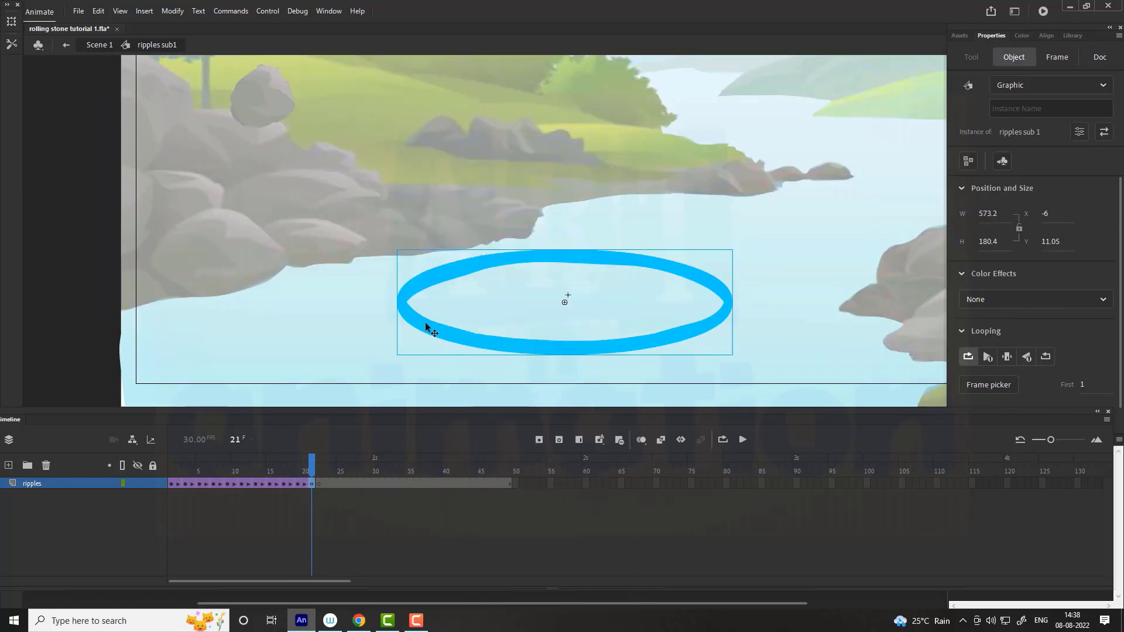
pyautogui.rightClick(428, 326)
pyautogui.click(456, 519)
pyautogui.click(544, 298)
pyautogui.press('BackSpace')
pyautogui.press('BackSpace')
pyautogui.press('BackSpace')
pyautogui.press('BackSpace')
pyautogui.press('BackSpace')
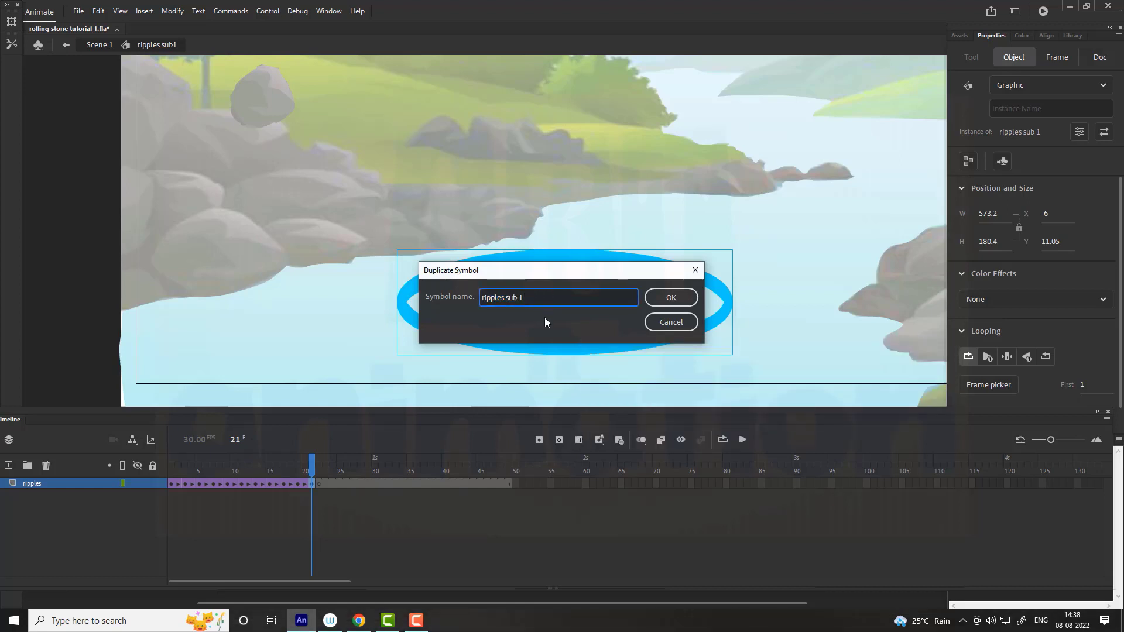
pyautogui.write('1')
pyautogui.press('Return')
pyautogui.click(312, 471)
pyautogui.press('Return')
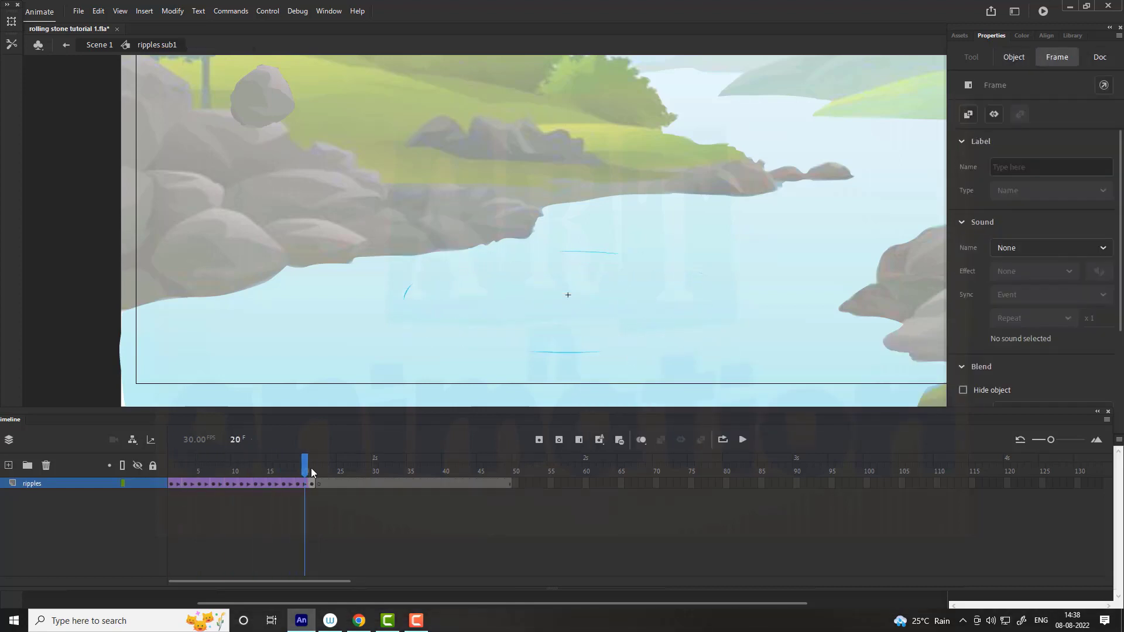
pyautogui.click(342, 495)
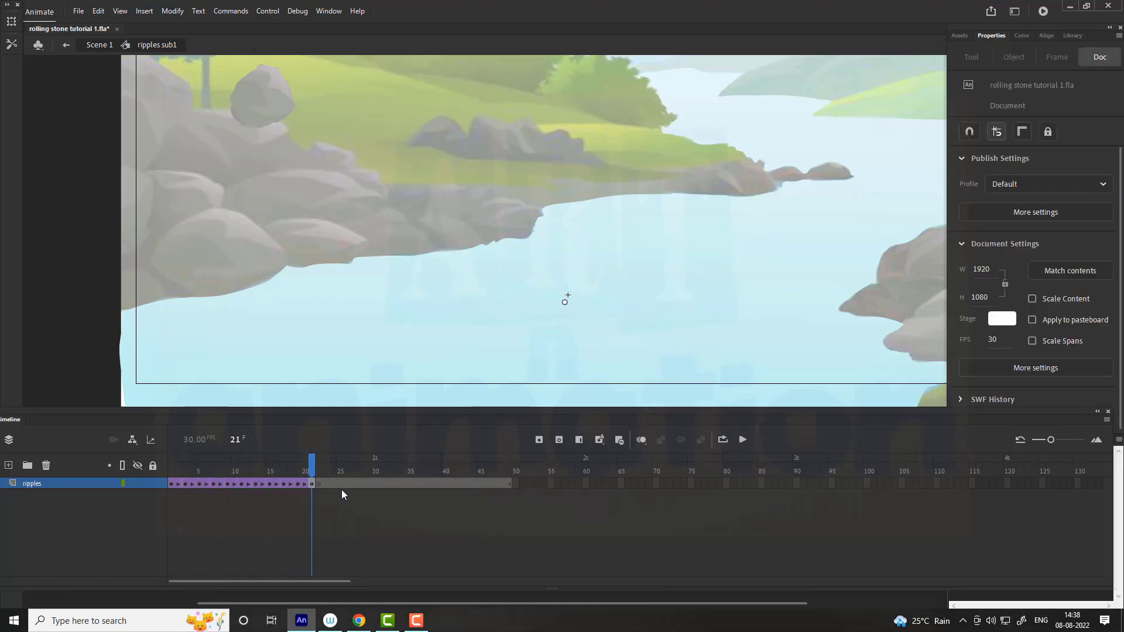
# Apply an Alpha color effect of 90% to the ring at frame 1 of the ripples layer.
pyautogui.click(171, 485)
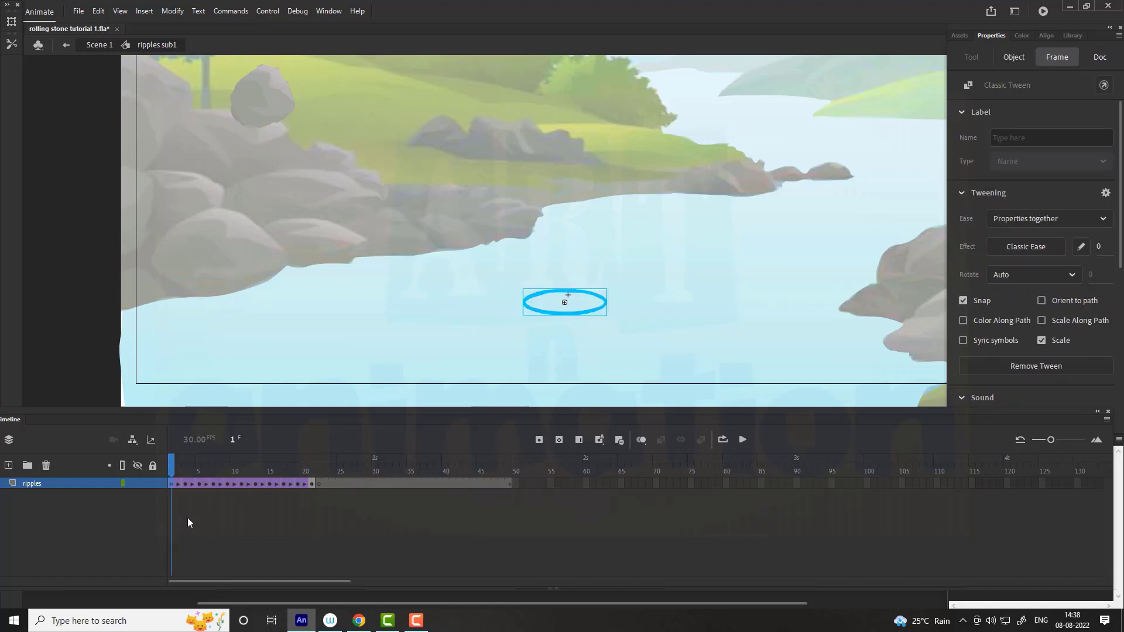
pyautogui.click(1013, 56)
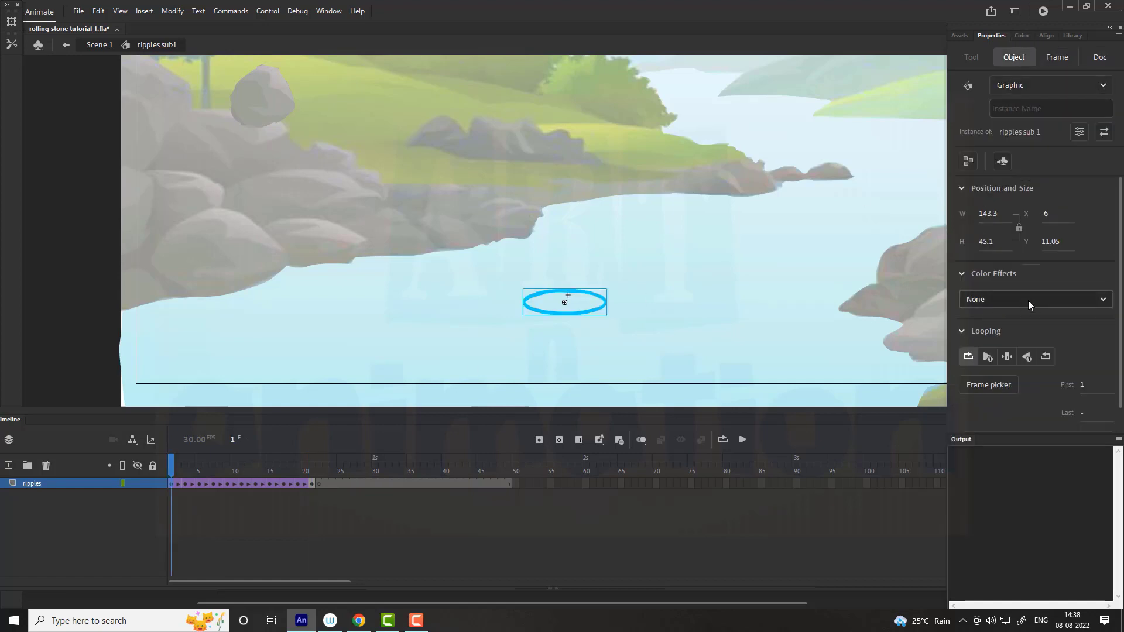
pyautogui.click(1028, 301)
pyautogui.click(997, 392)
pyautogui.moveTo(963, 333); pyautogui.dragTo(1093, 333)
# Apply an Alpha color effect of 80% to the ring at frame 3.
pyautogui.moveTo(172, 471); pyautogui.dragTo(185, 471)
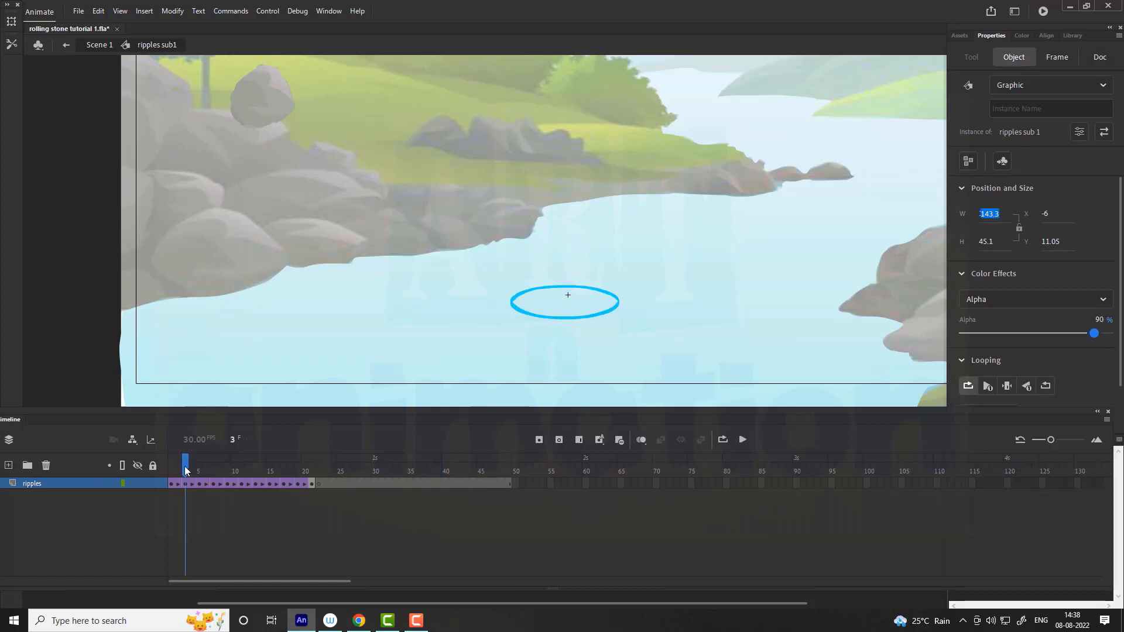
pyautogui.click(186, 483)
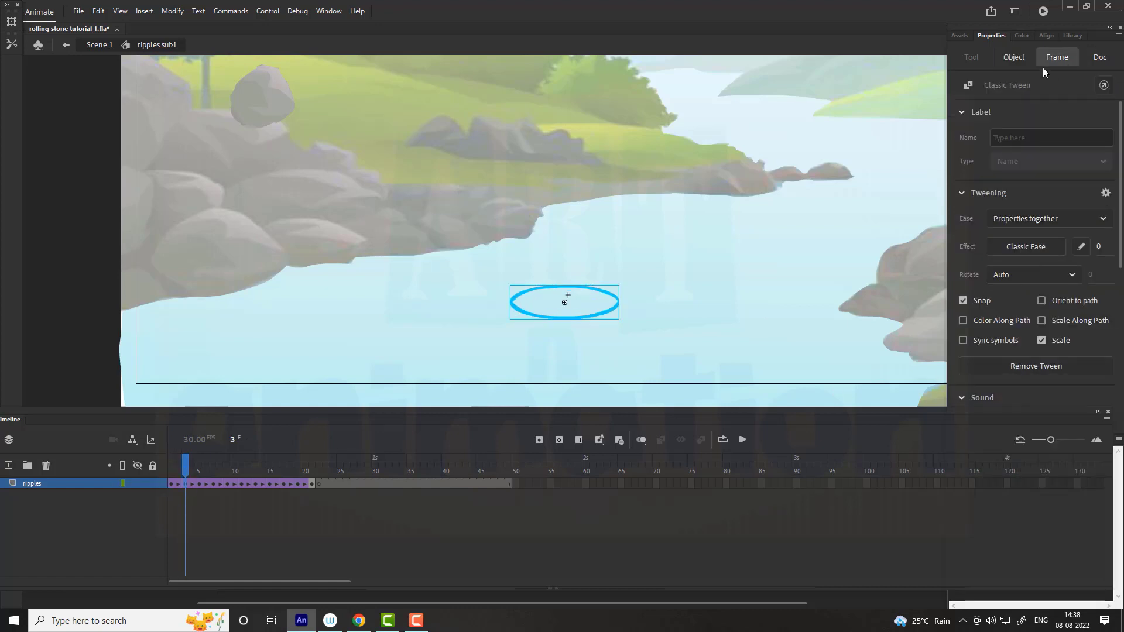
pyautogui.click(1014, 57)
pyautogui.click(1030, 298)
pyautogui.click(999, 393)
pyautogui.moveTo(1094, 333); pyautogui.dragTo(1096, 332)
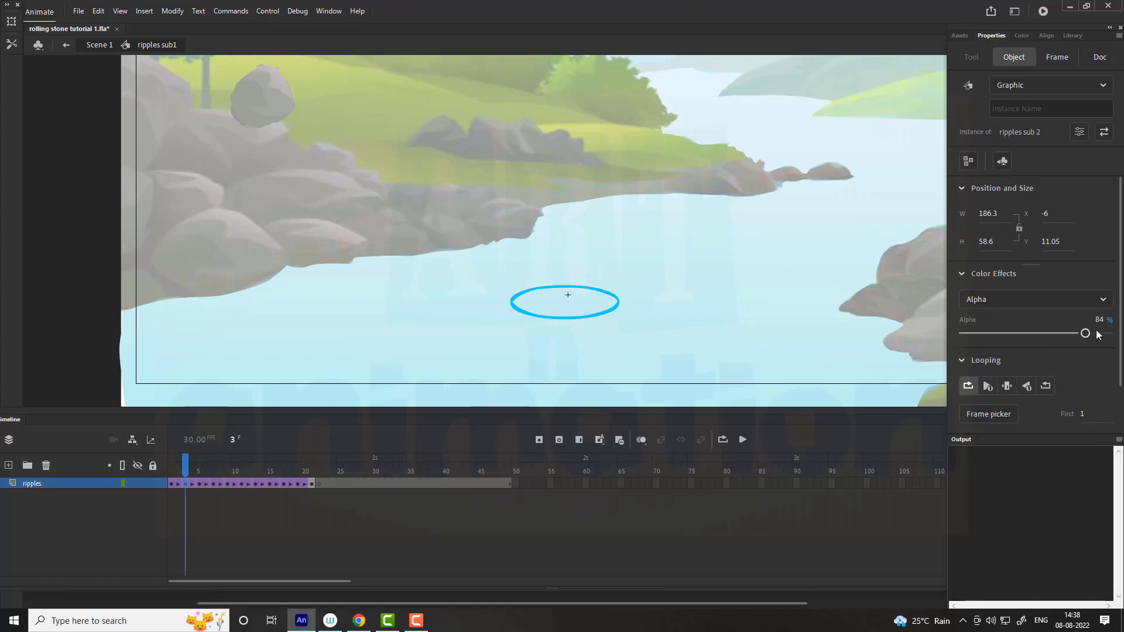
# Apply an Alpha color effect of 70% to the ring at frame 5.
pyautogui.click(200, 483)
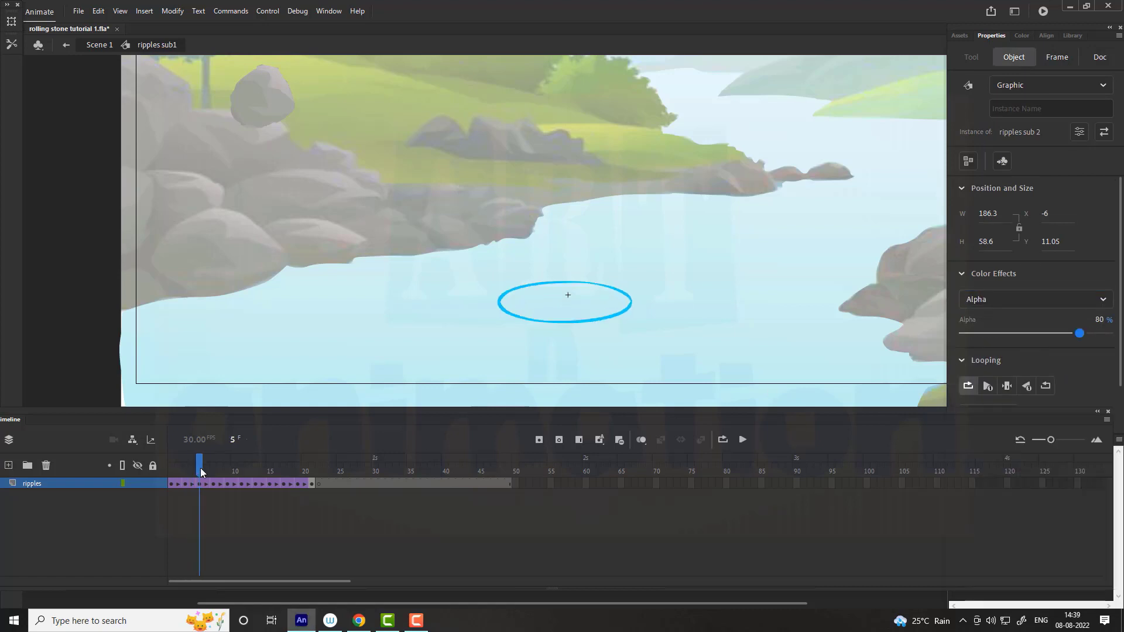
pyautogui.click(1014, 57)
pyautogui.click(1031, 300)
pyautogui.click(1000, 393)
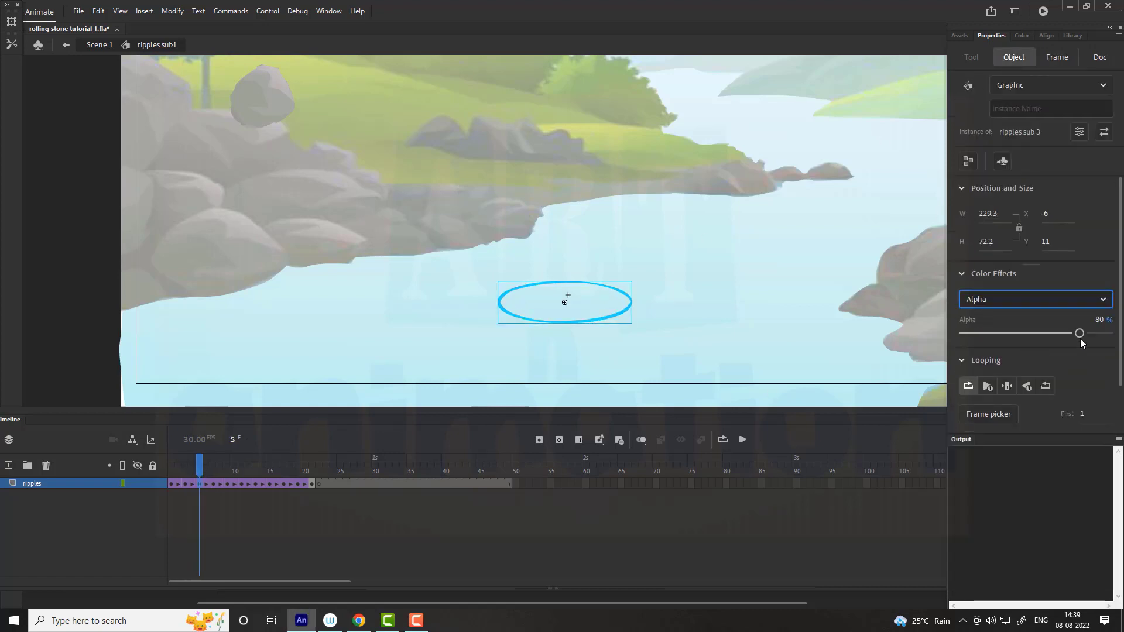
pyautogui.moveTo(1081, 334); pyautogui.dragTo(1078, 333)
pyautogui.press('Left')
pyautogui.press('Left')
pyautogui.press('Left')
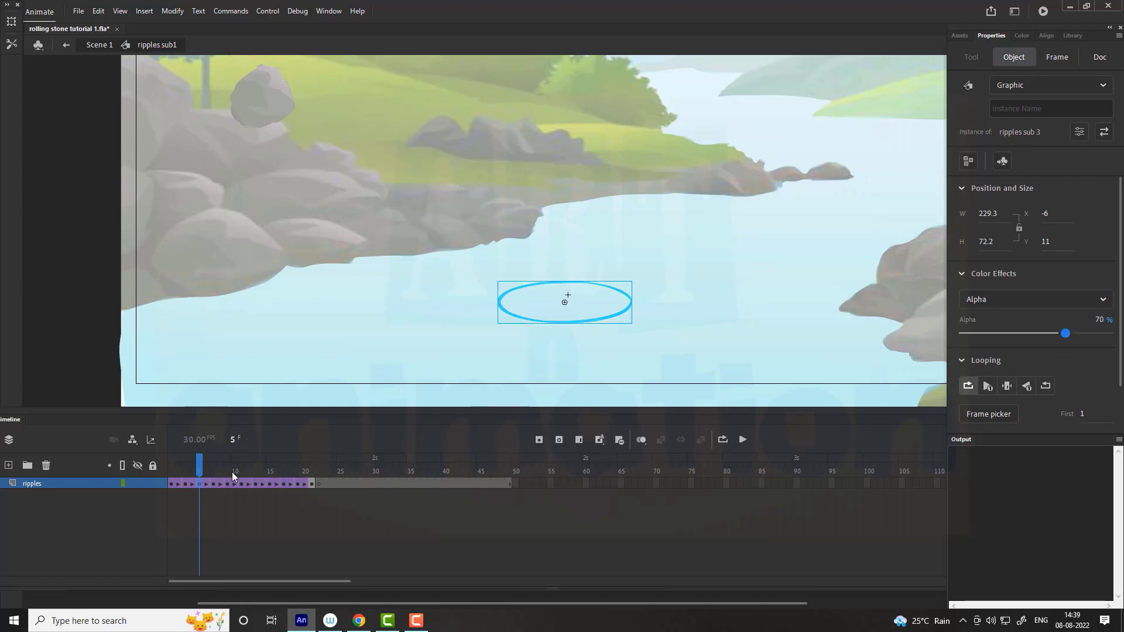
# Apply an Alpha color effect of 60% to the ring at frame 7.
pyautogui.click(213, 484)
pyautogui.click(1004, 57)
pyautogui.click(1030, 299)
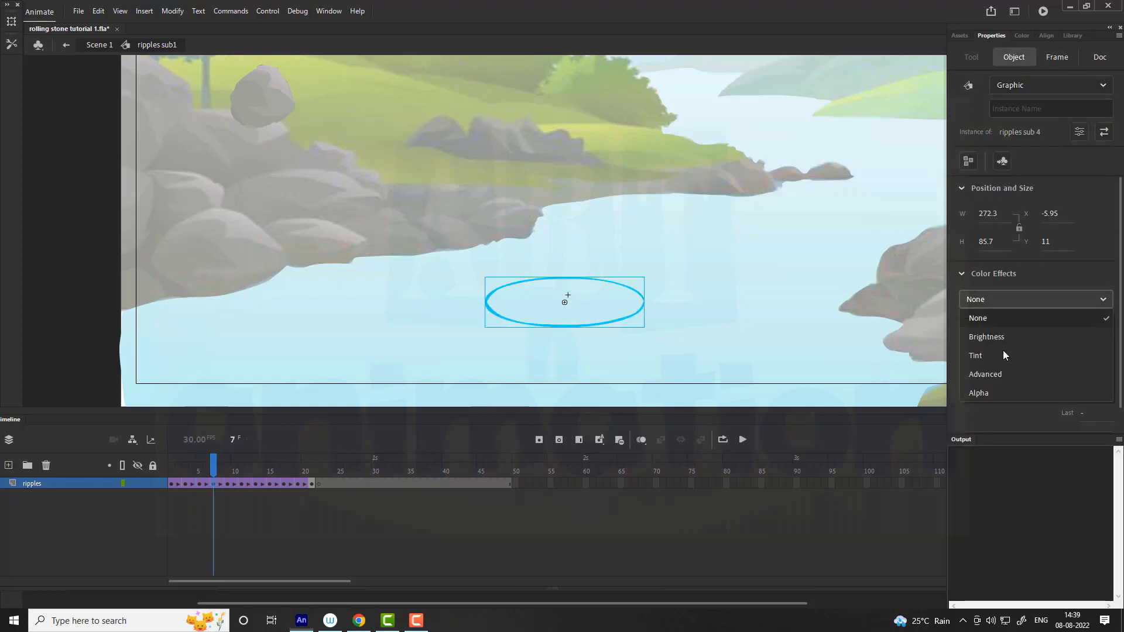
pyautogui.click(999, 392)
pyautogui.scroll(-5, 1065, 332)
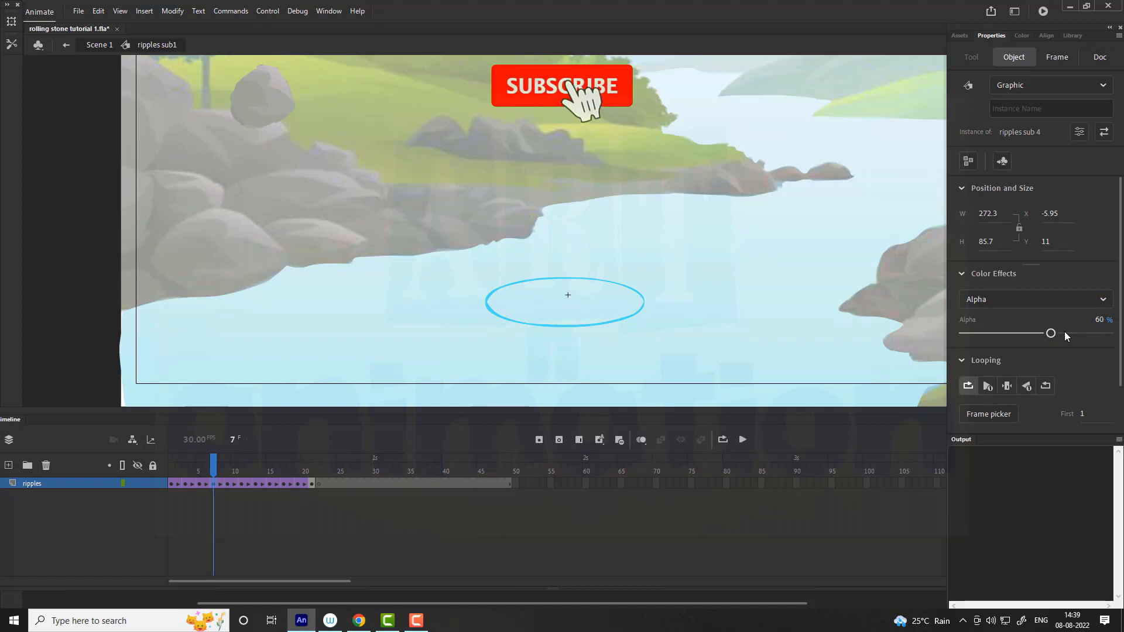
# Apply an Alpha color effect slightly below 55% to the ring at frame 9.
pyautogui.moveTo(215, 468); pyautogui.dragTo(227, 467)
pyautogui.click(228, 484)
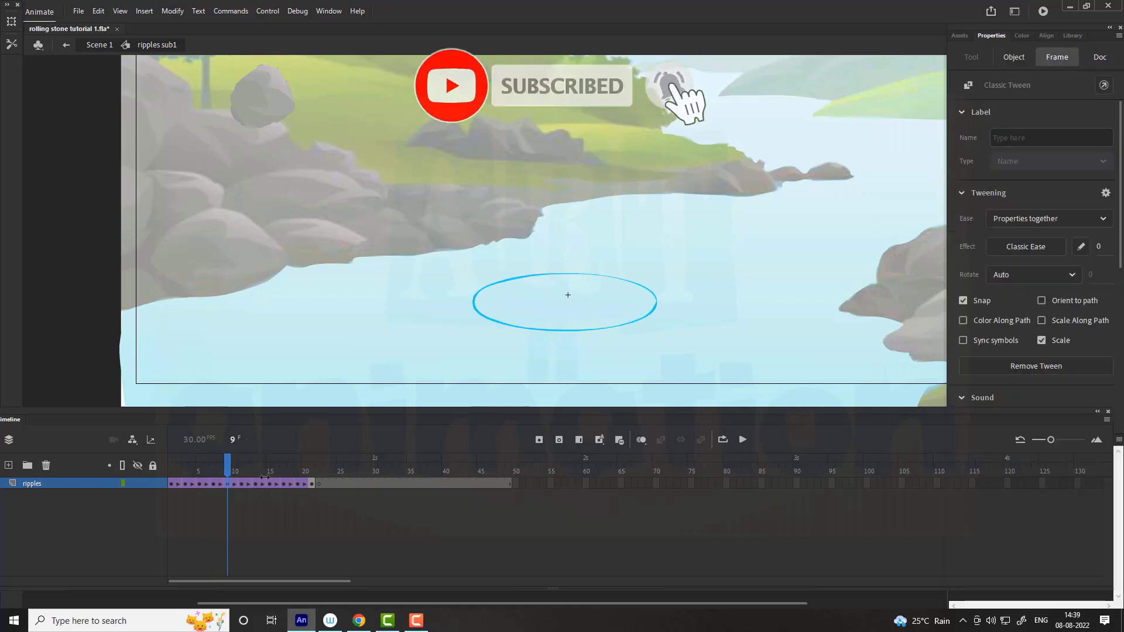
pyautogui.click(1014, 56)
pyautogui.click(1036, 299)
pyautogui.click(998, 391)
pyautogui.scroll(-5, 1051, 332)
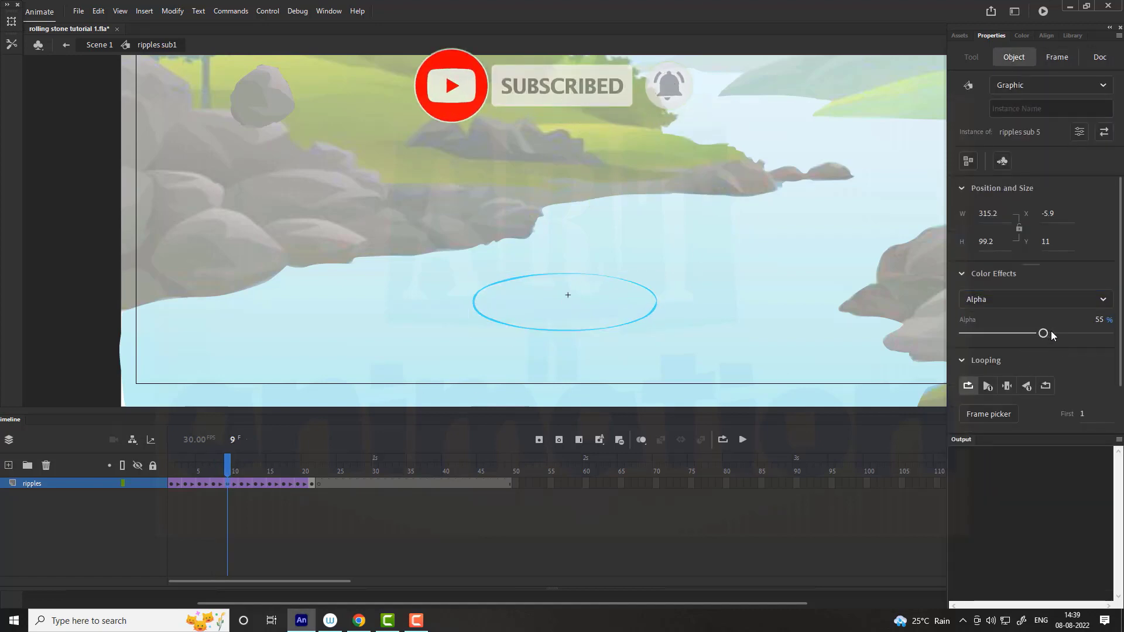
pyautogui.scroll(-1, 1052, 335)
# Apply an Alpha color effect of about 48% to the ring at frame 11.
pyautogui.moveTo(227, 467); pyautogui.dragTo(241, 467)
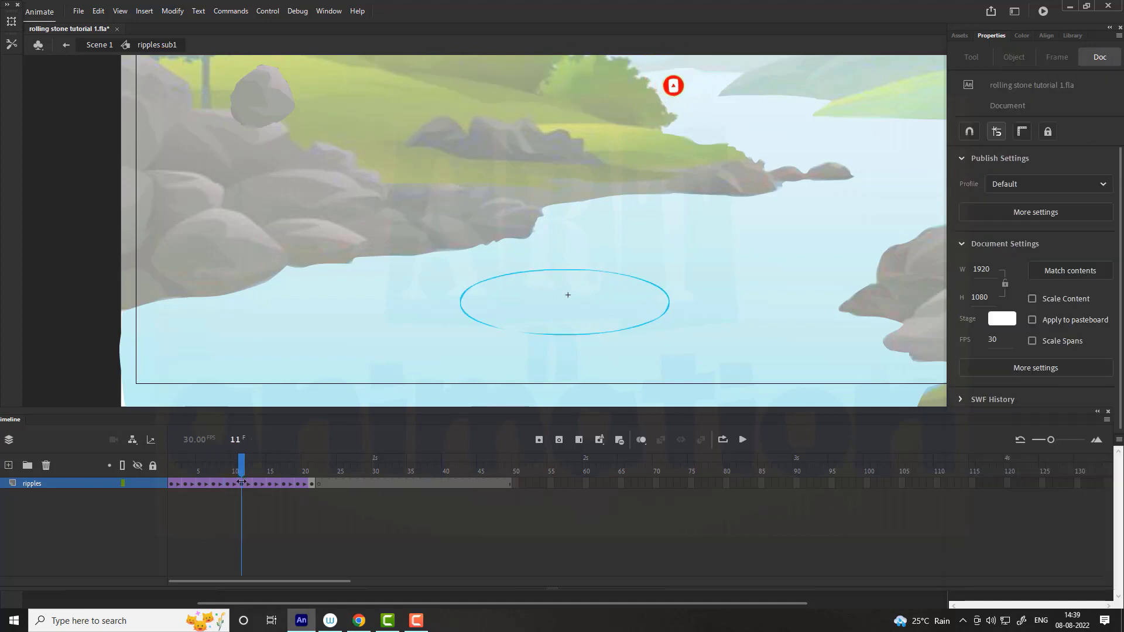
pyautogui.click(241, 484)
pyautogui.click(1014, 57)
pyautogui.click(997, 302)
pyautogui.click(1003, 387)
pyautogui.scroll(-5, 1035, 329)
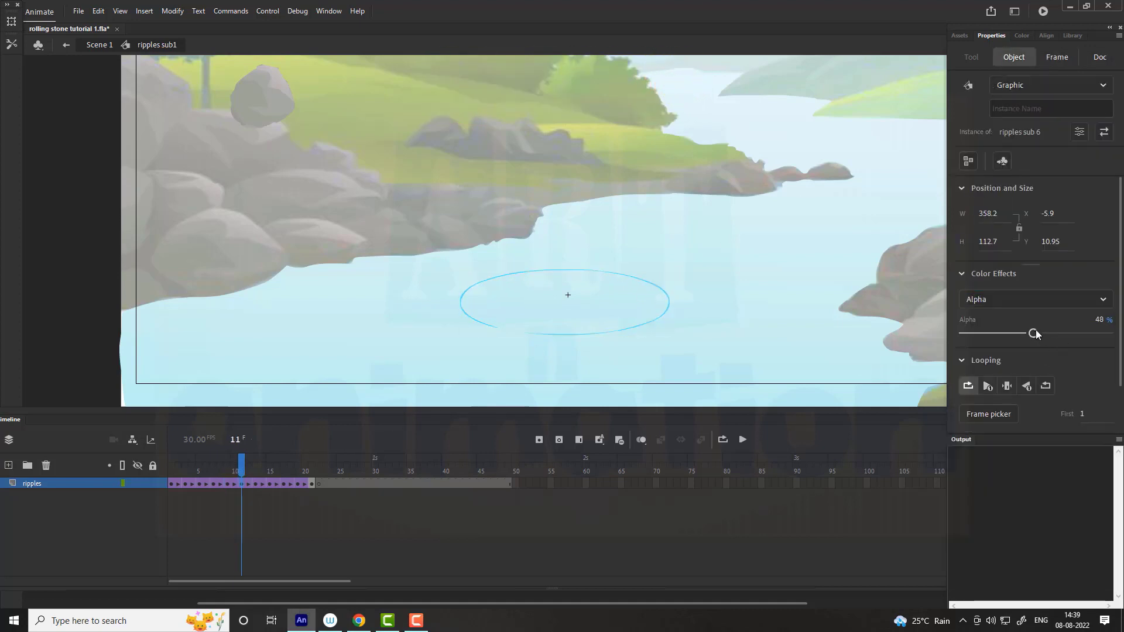
# Apply an Alpha color effect to the frame 13 ring, fading it more than the frame 11 ring.
pyautogui.moveTo(240, 461); pyautogui.dragTo(256, 484)
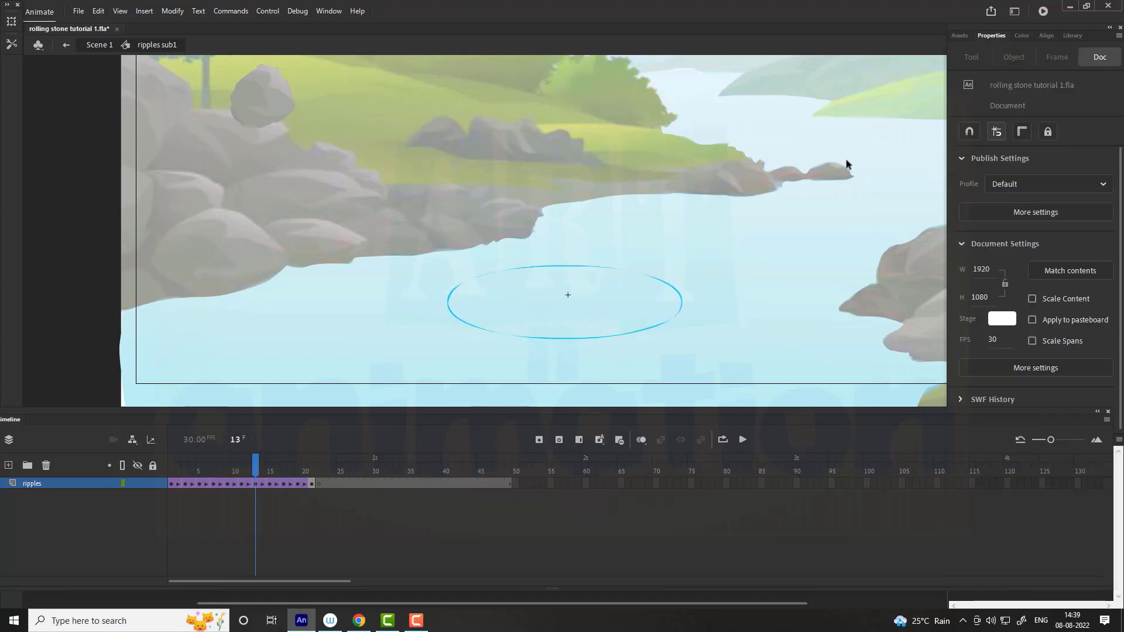
pyautogui.click(256, 484)
pyautogui.click(1014, 57)
pyautogui.click(995, 299)
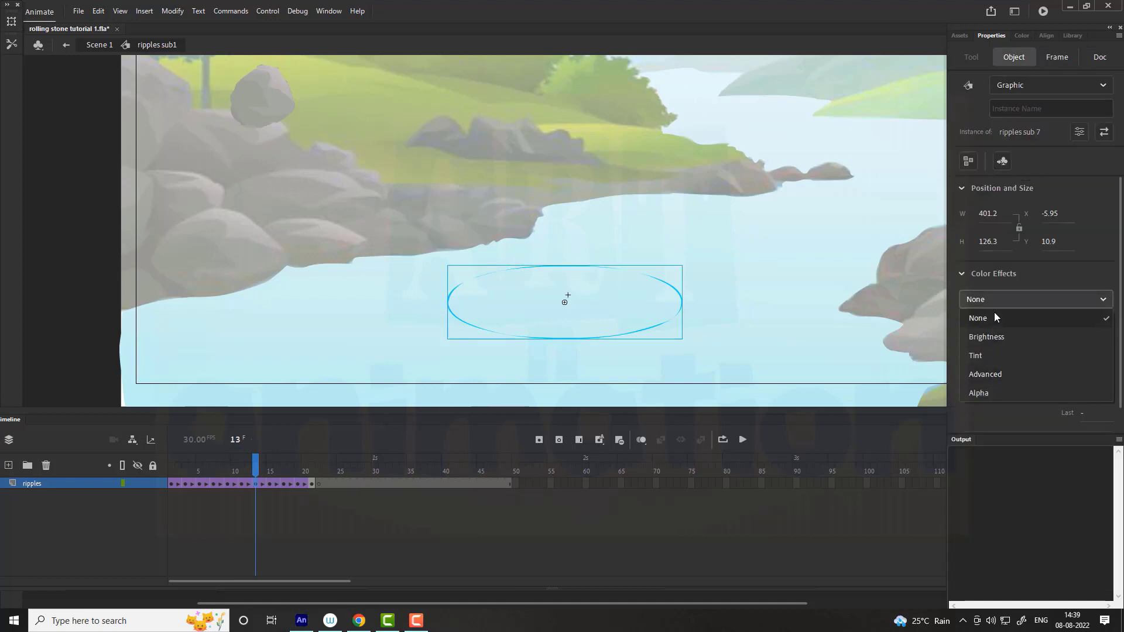
pyautogui.click(1003, 387)
pyautogui.moveTo(1030, 333); pyautogui.dragTo(1021, 334)
# Apply an Alpha color effect of 30% to the broken ring at frame 15.
pyautogui.moveTo(256, 464); pyautogui.dragTo(270, 467)
pyautogui.click(270, 484)
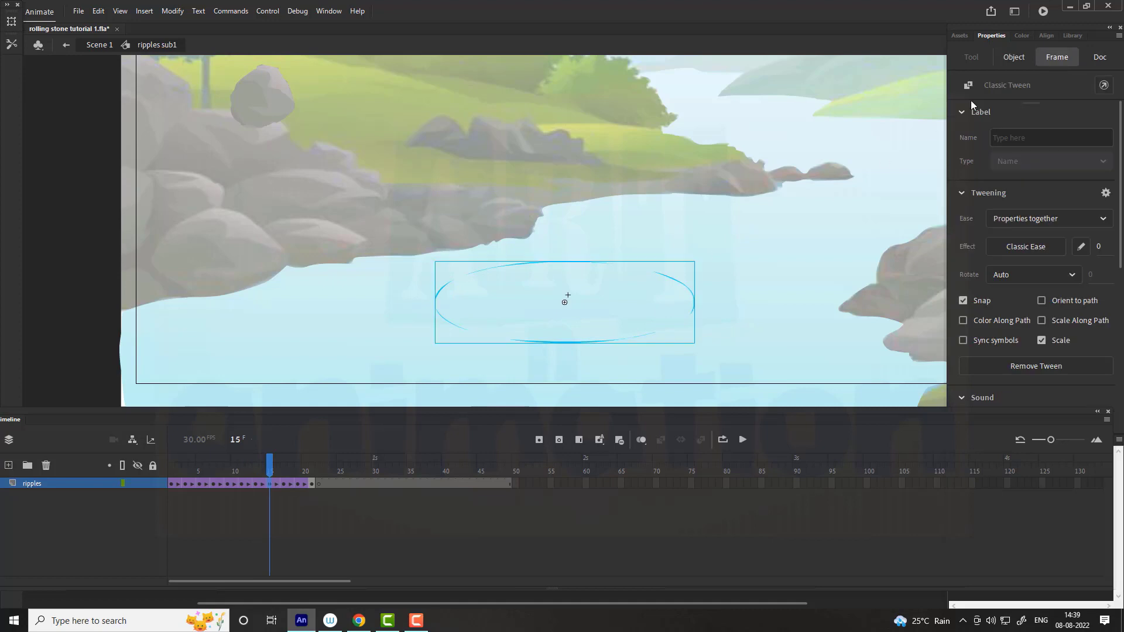
pyautogui.click(1014, 57)
pyautogui.click(1007, 299)
pyautogui.click(987, 400)
pyautogui.moveTo(1015, 336); pyautogui.dragTo(1020, 328)
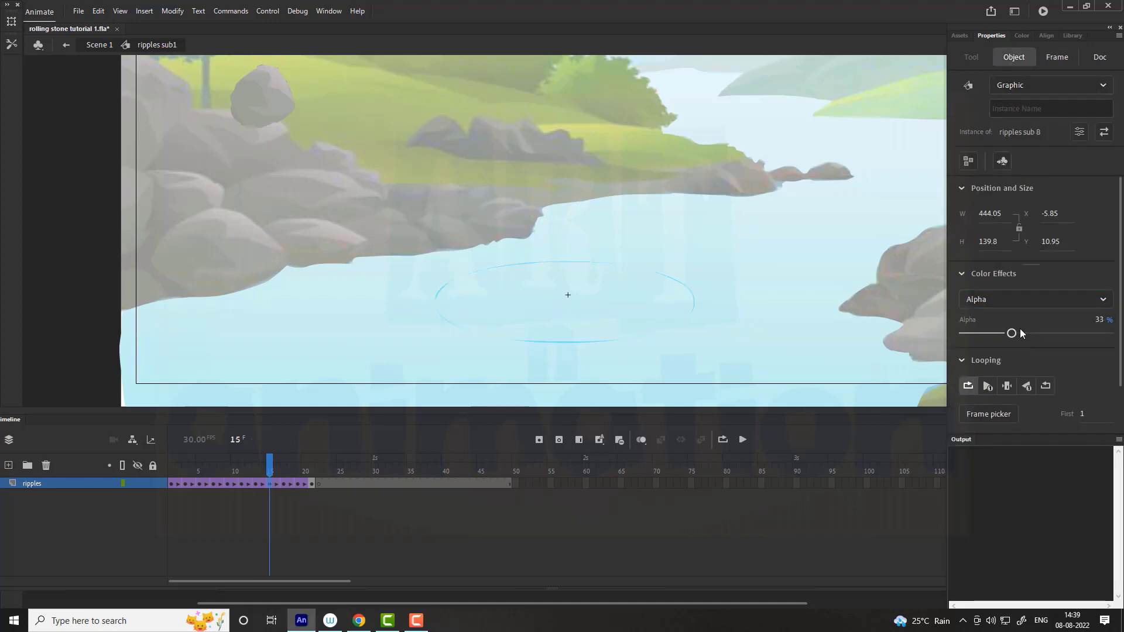
# Apply an Alpha color effect below 30% to the broken ring at frame 17.
pyautogui.click(283, 484)
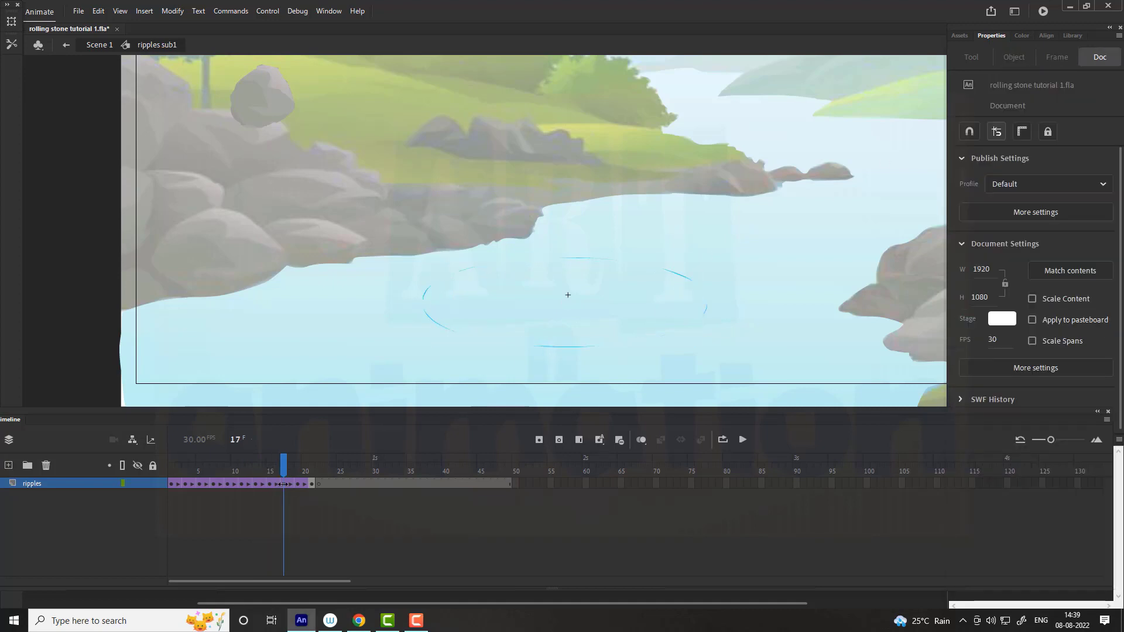
pyautogui.click(1014, 56)
pyautogui.click(987, 296)
pyautogui.click(997, 396)
pyautogui.moveTo(1005, 333); pyautogui.dragTo(1000, 333)
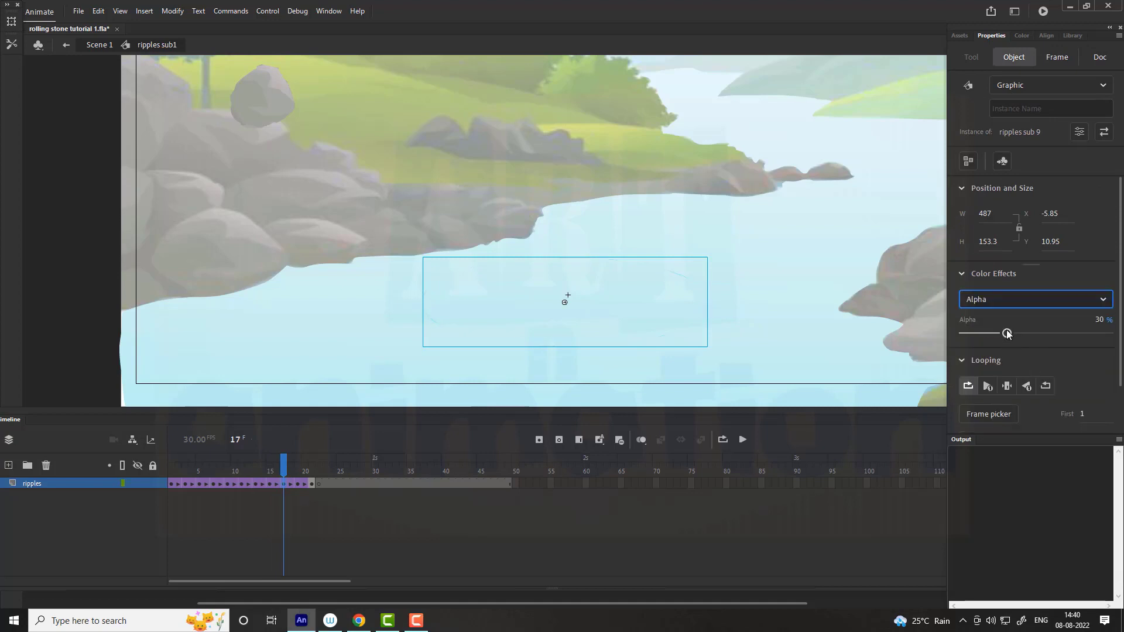
# Apply an Alpha color effect of about 12% to the remaining ring pieces at frame 19.
pyautogui.moveTo(284, 471); pyautogui.dragTo(297, 472)
pyautogui.click(297, 485)
pyautogui.click(1014, 57)
pyautogui.click(1035, 300)
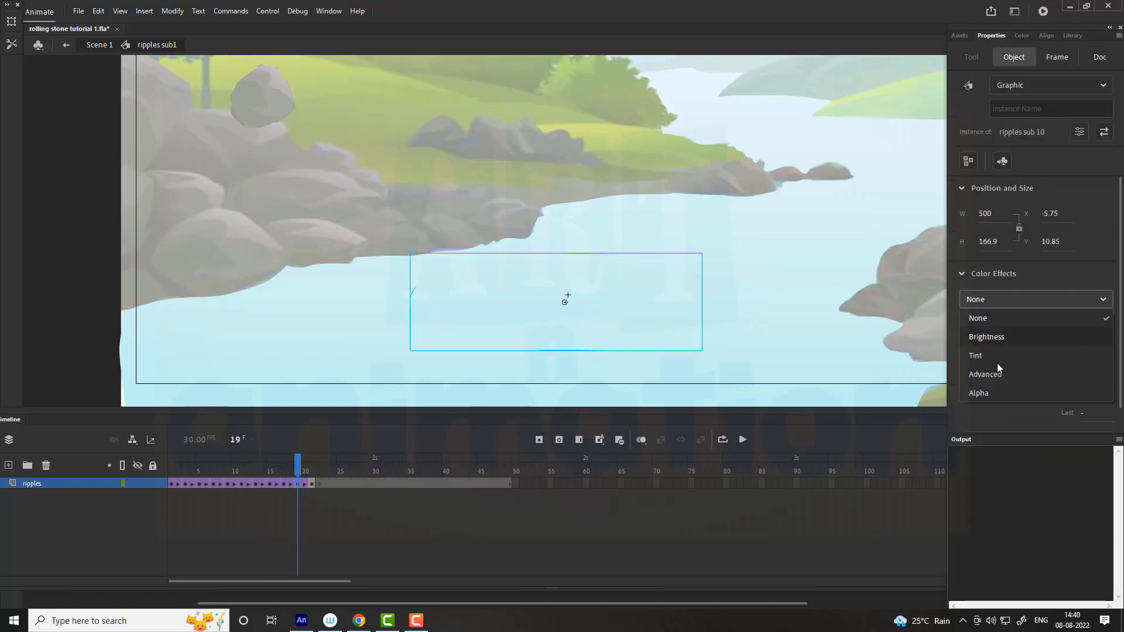
pyautogui.click(995, 394)
pyautogui.moveTo(995, 333); pyautogui.dragTo(992, 333)
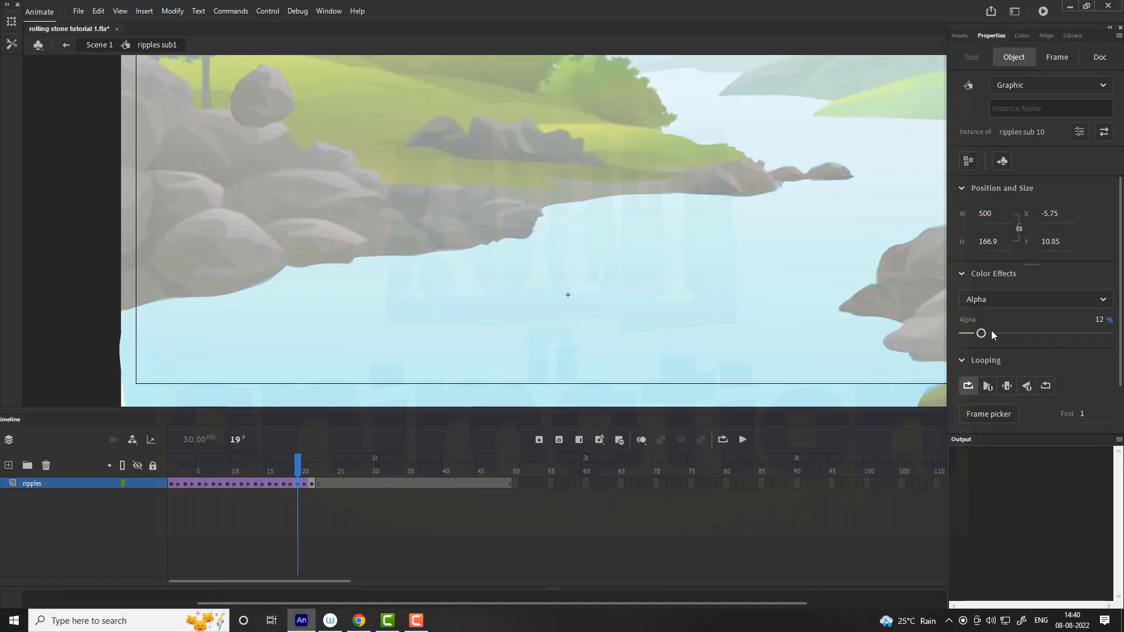
# Return to Scene 1 and shift the ripples layer's starting keyframe to frame 30, where the splash begins.
pyautogui.moveTo(298, 470); pyautogui.dragTo(171, 462)
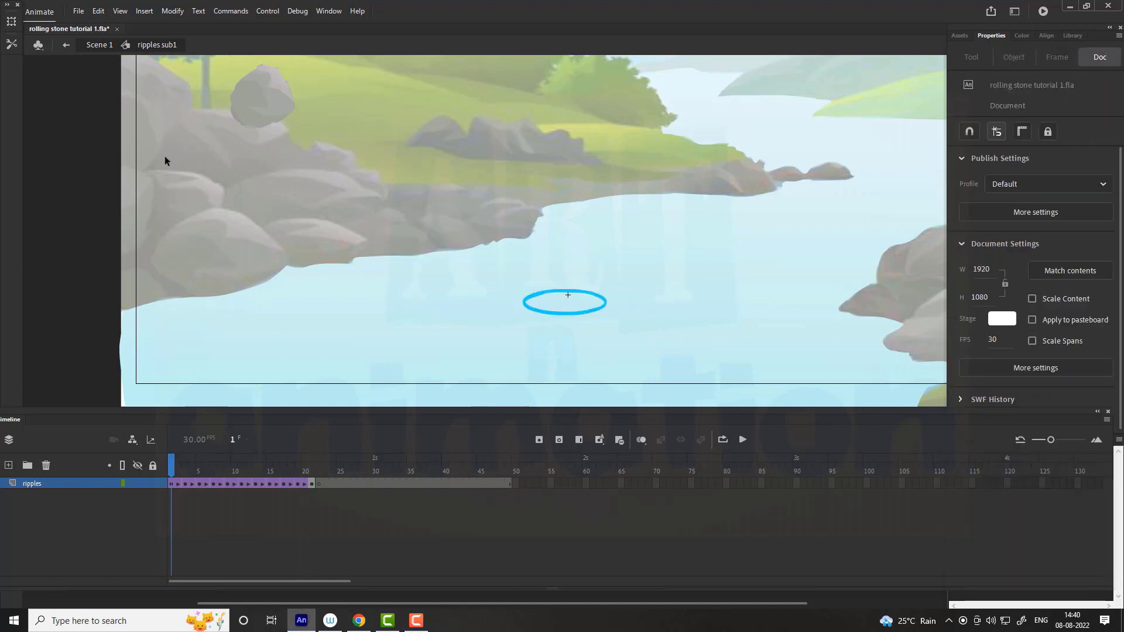
pyautogui.click(98, 46)
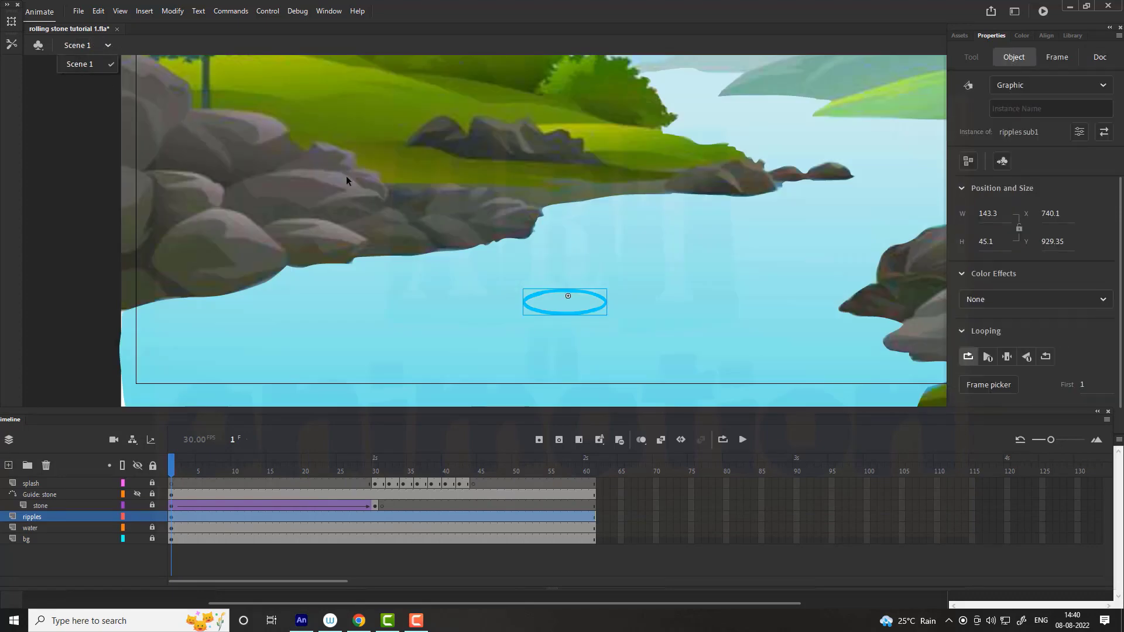
pyautogui.hotkey('ctrl', 'Return')
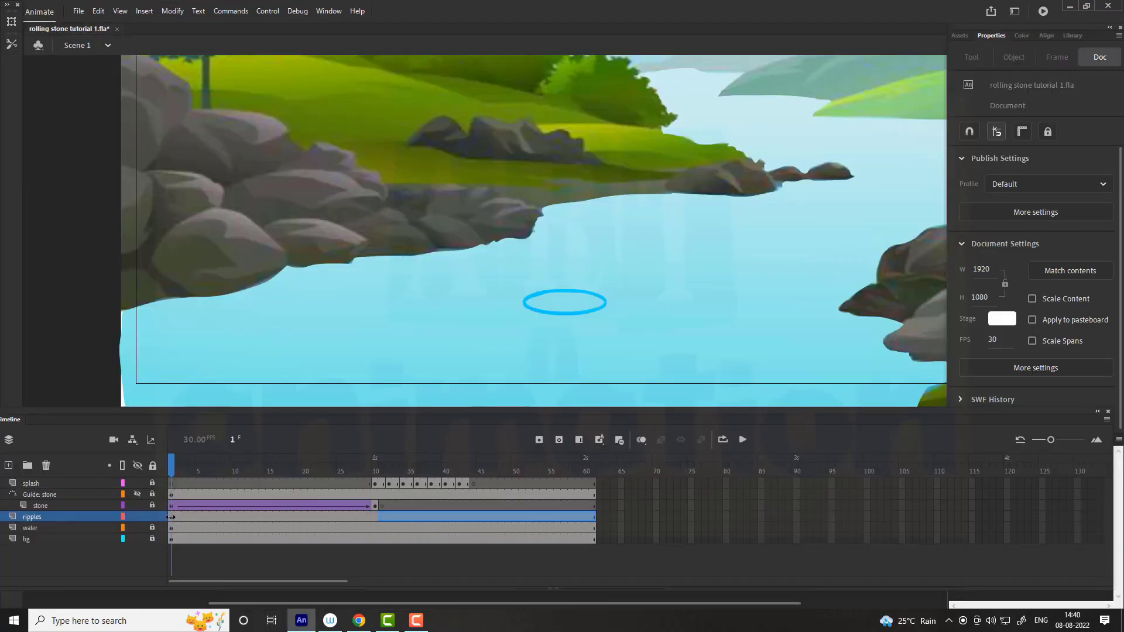
pyautogui.click(375, 517)
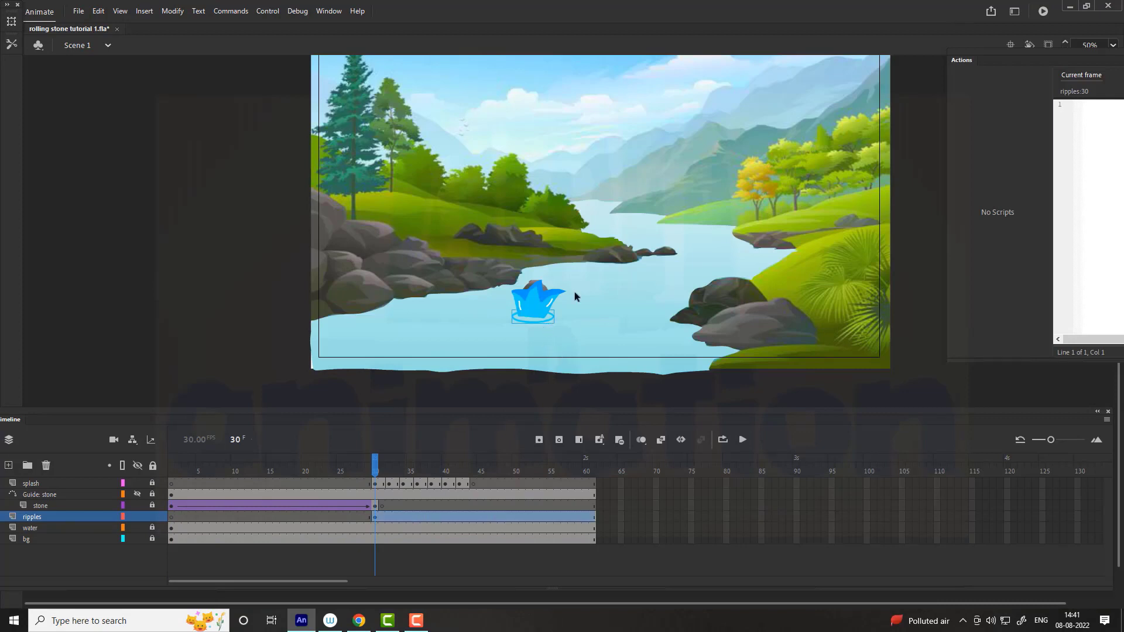
# Convert the ripple at frame 30 into a graphic symbol named "main ripple".
pyautogui.press('F8')
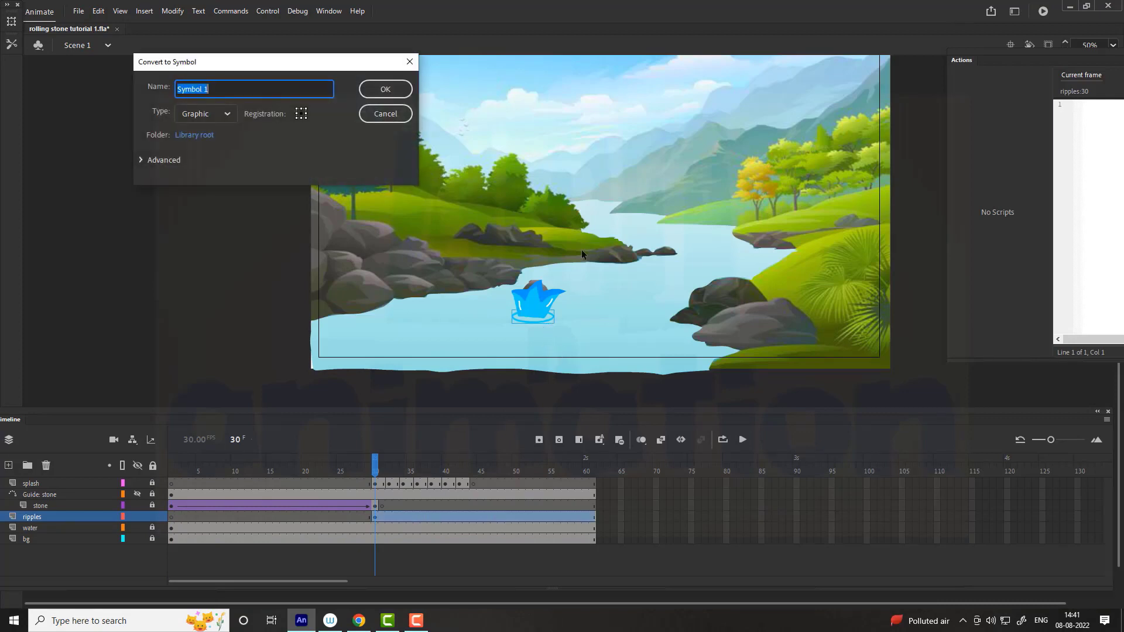
pyautogui.write('main r')
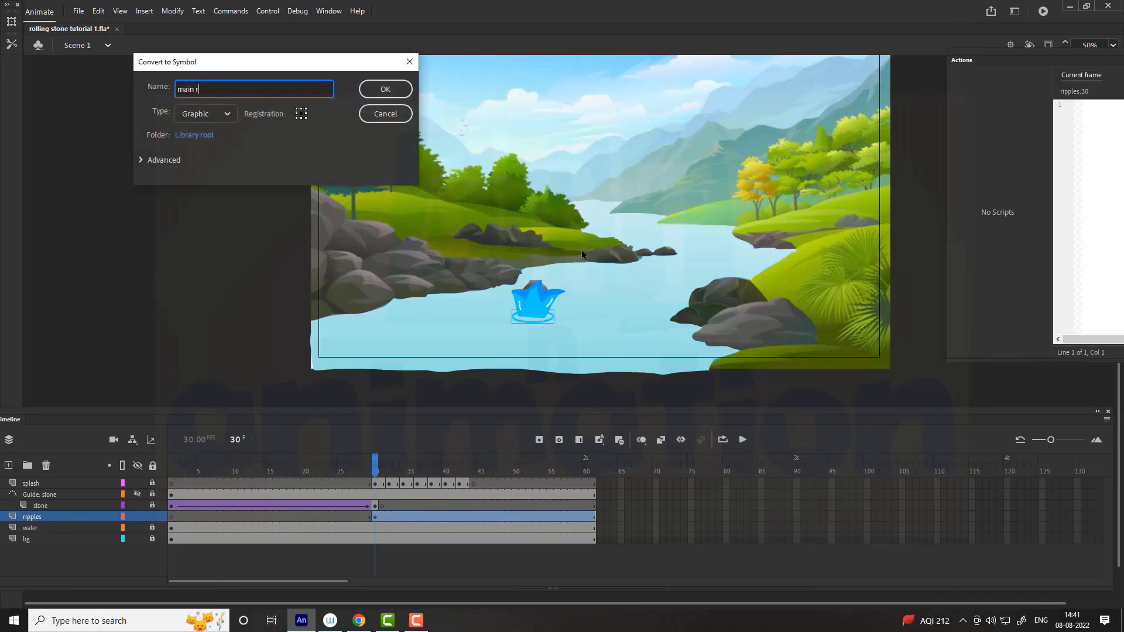
pyautogui.write('ipple')
pyautogui.press('Return')
# Open the main ripple symbol for editing and extend its layer to frame 30.
pyautogui.doubleClick(538, 324)
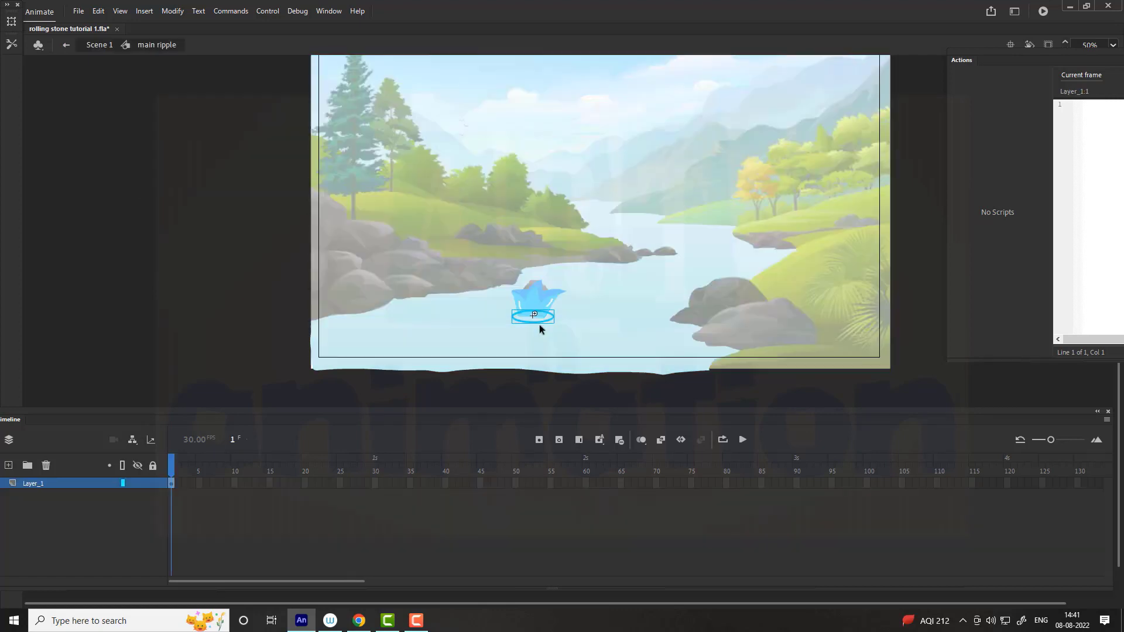
pyautogui.click(376, 483)
pyautogui.press('F6')
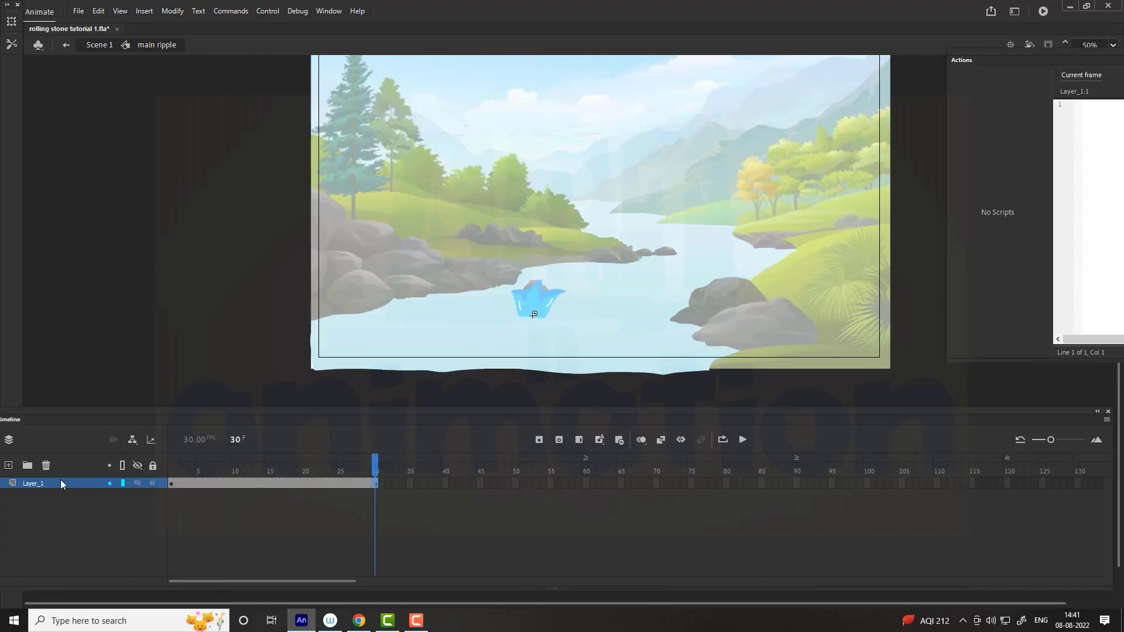
# Add three layers above the original, with copies of the ripple animation starting at frames 5, 10 and 15.
pyautogui.click(9, 466)
pyautogui.click(199, 495)
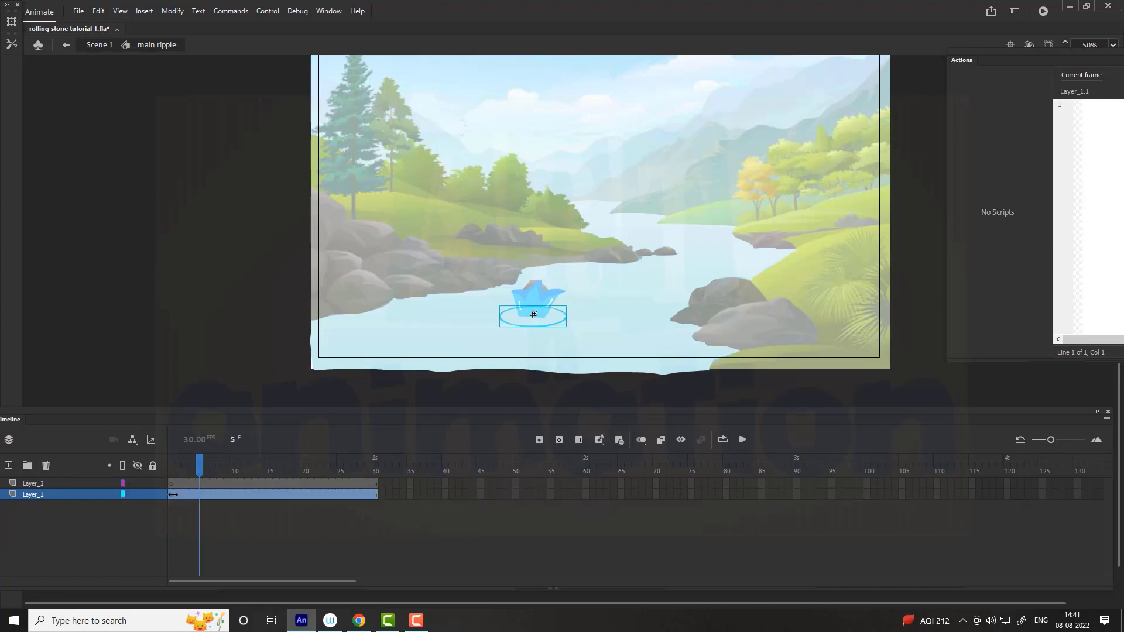
pyautogui.click(171, 496)
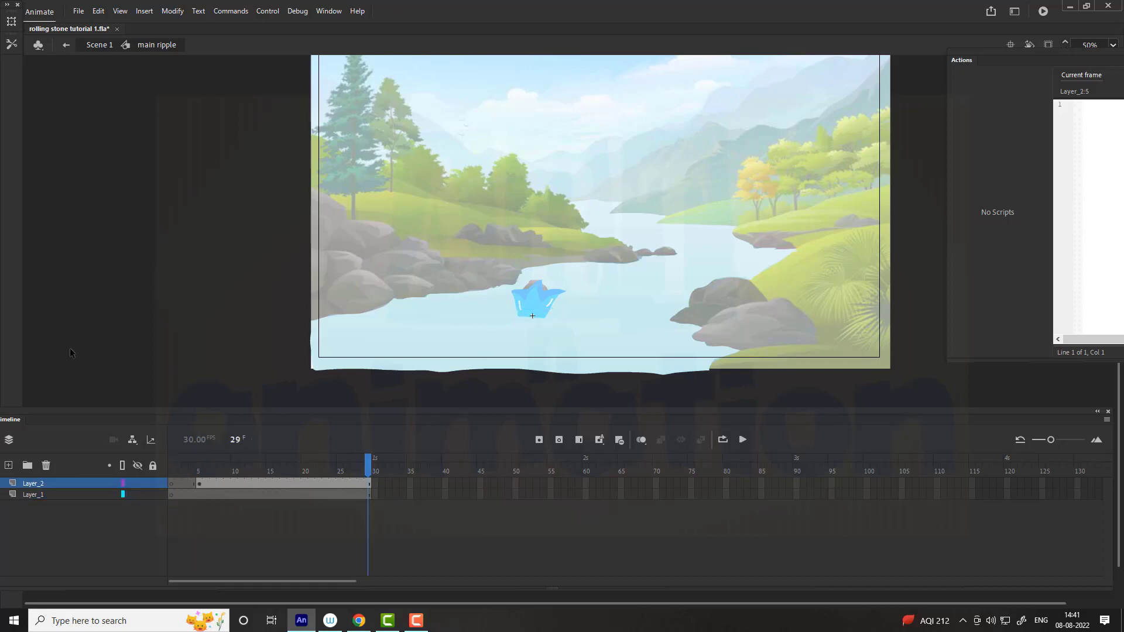
pyautogui.doubleClick(211, 492)
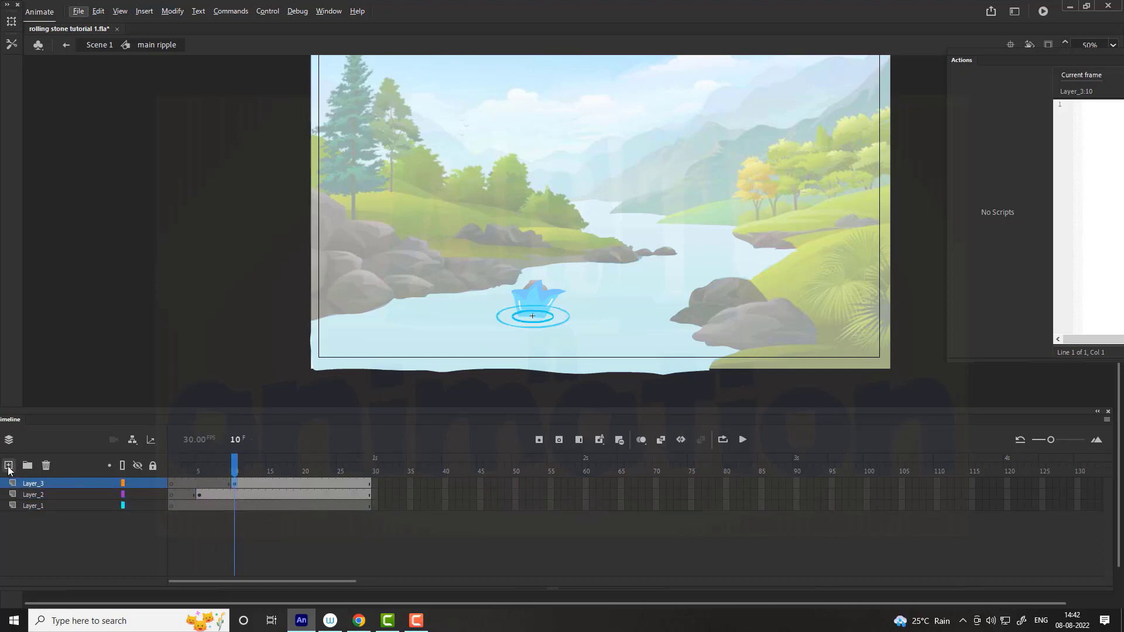
pyautogui.click(8, 465)
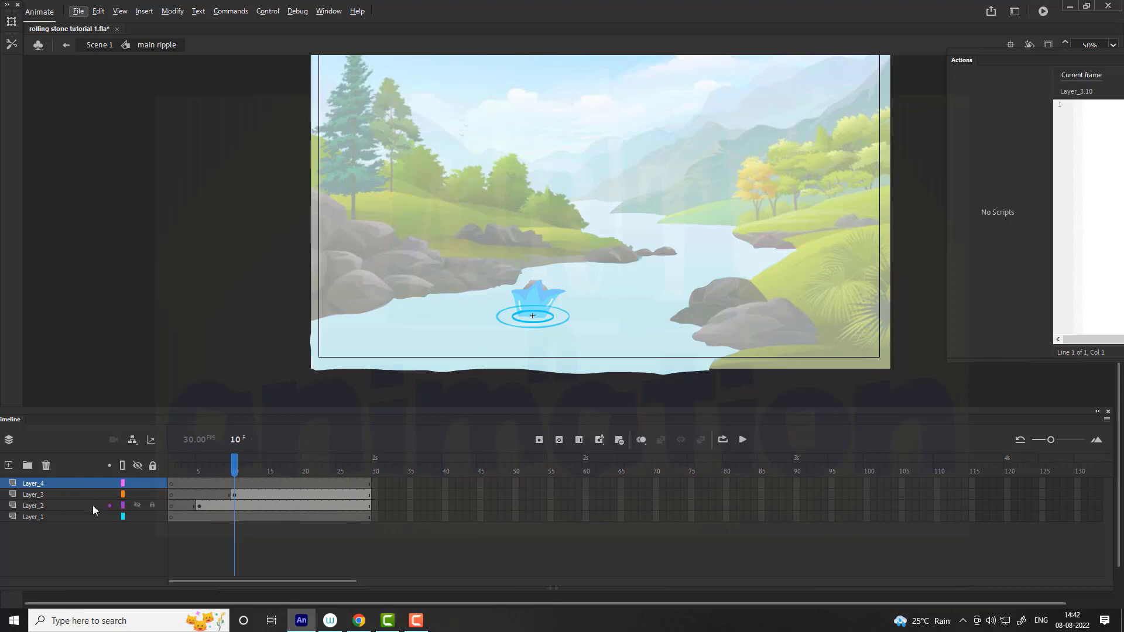
pyautogui.doubleClick(242, 494)
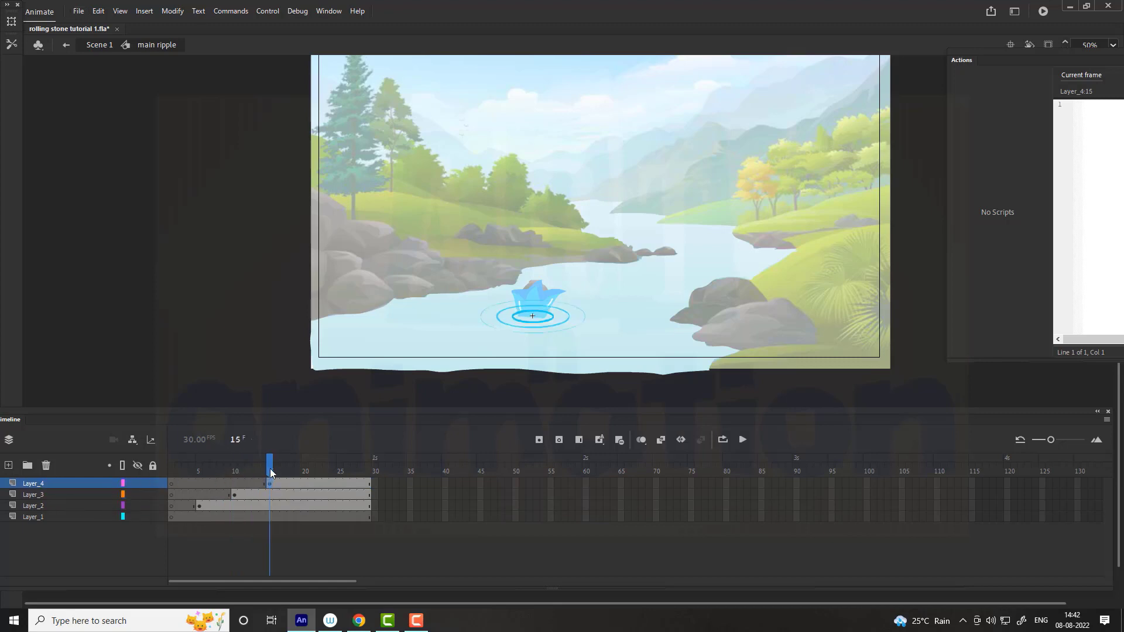
# Test the movie to check the staggered ripples, and close the preview.
pyautogui.moveTo(269, 469); pyautogui.dragTo(170, 470)
pyautogui.click(83, 515)
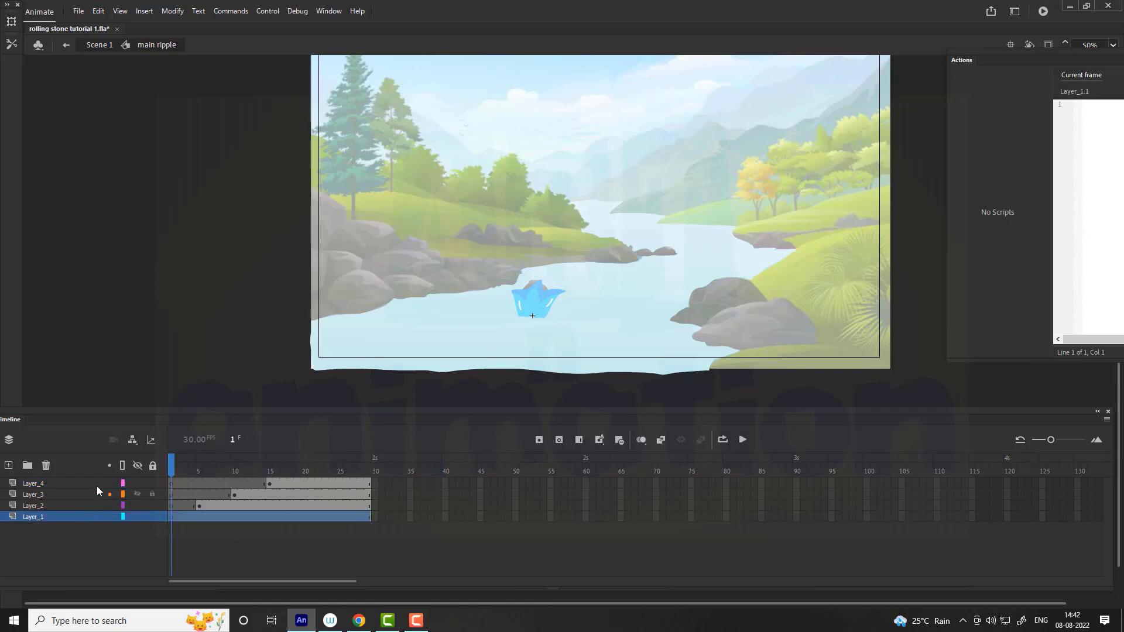
pyautogui.hotkey('ctrl', 'Return')
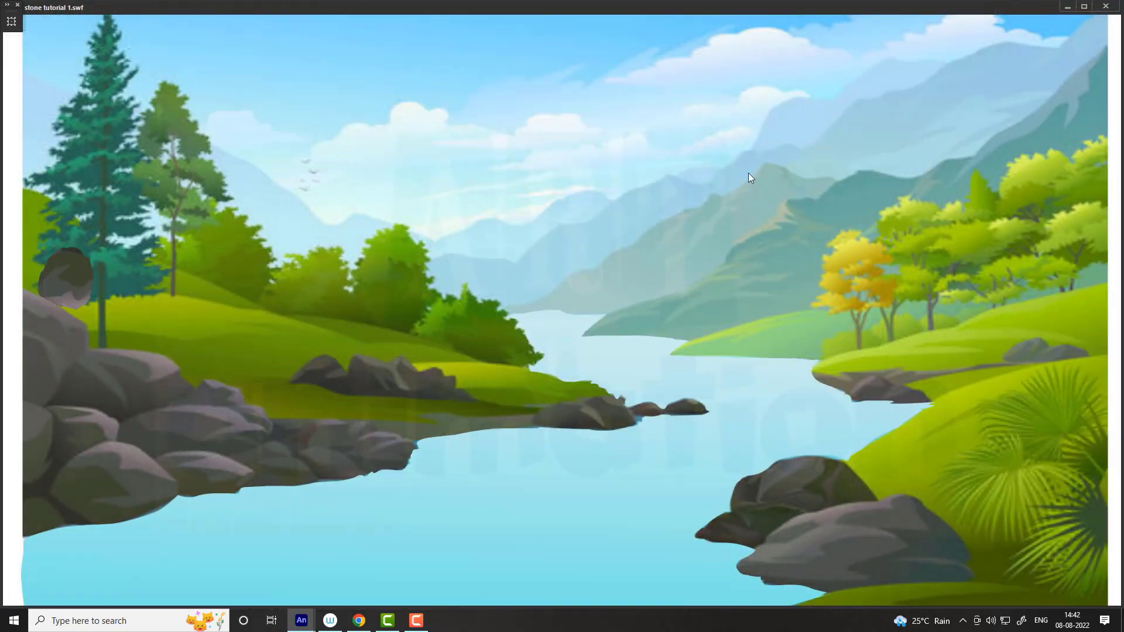
pyautogui.click(1106, 6)
# In Scene 1, copy the main ripple to a new layer at frame 42 and place it over the droplets left of the splash.
pyautogui.doubleClick(667, 113)
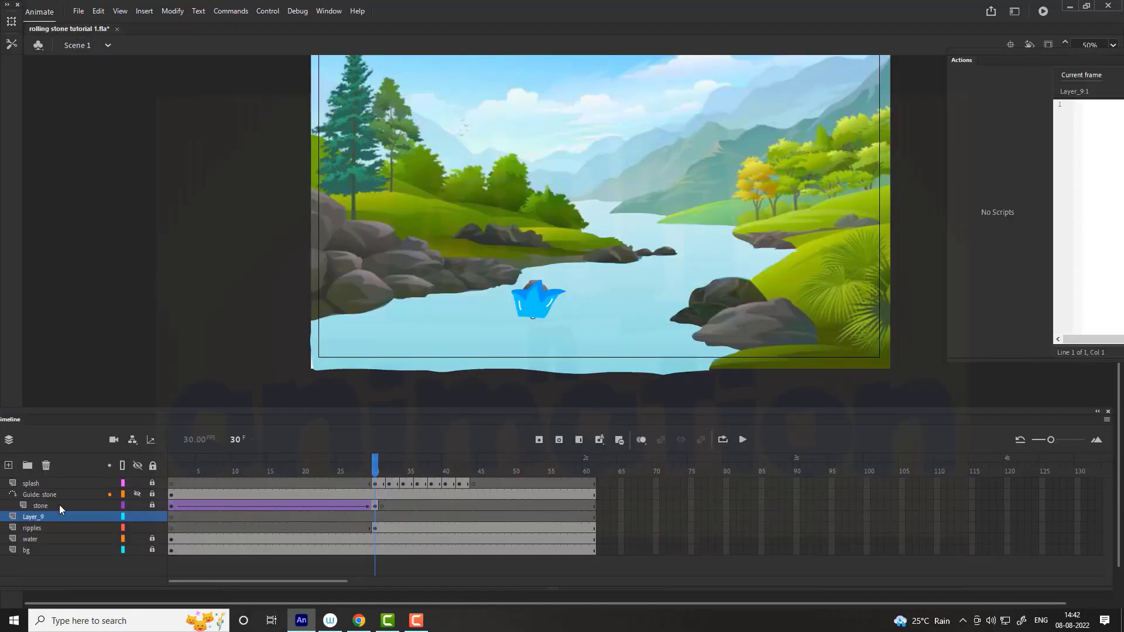
pyautogui.click(460, 518)
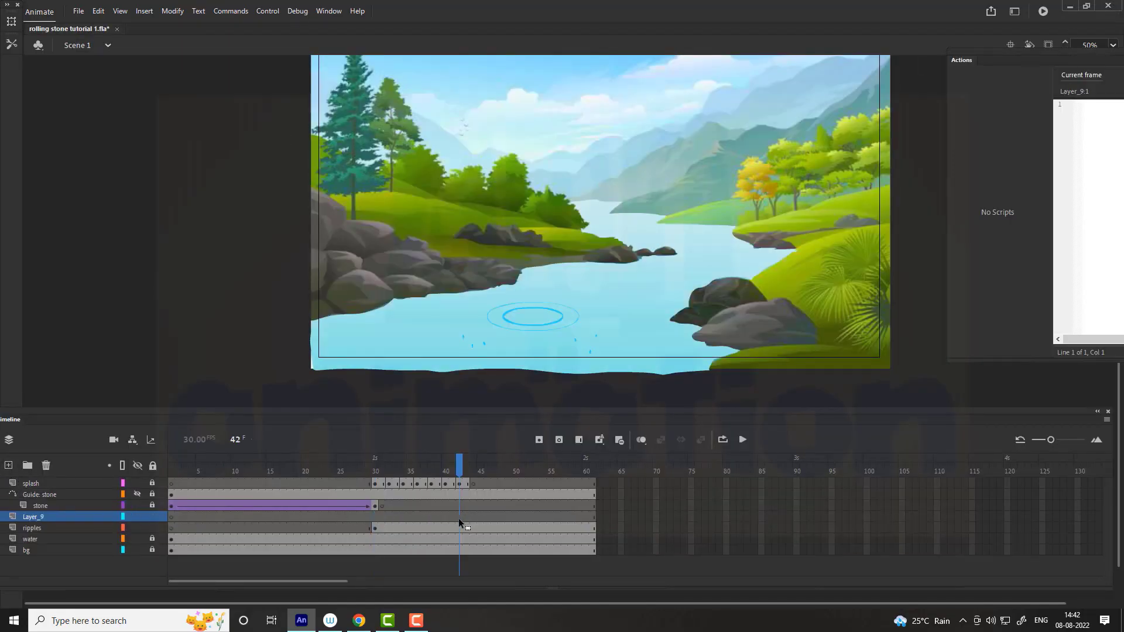
pyautogui.click(382, 528)
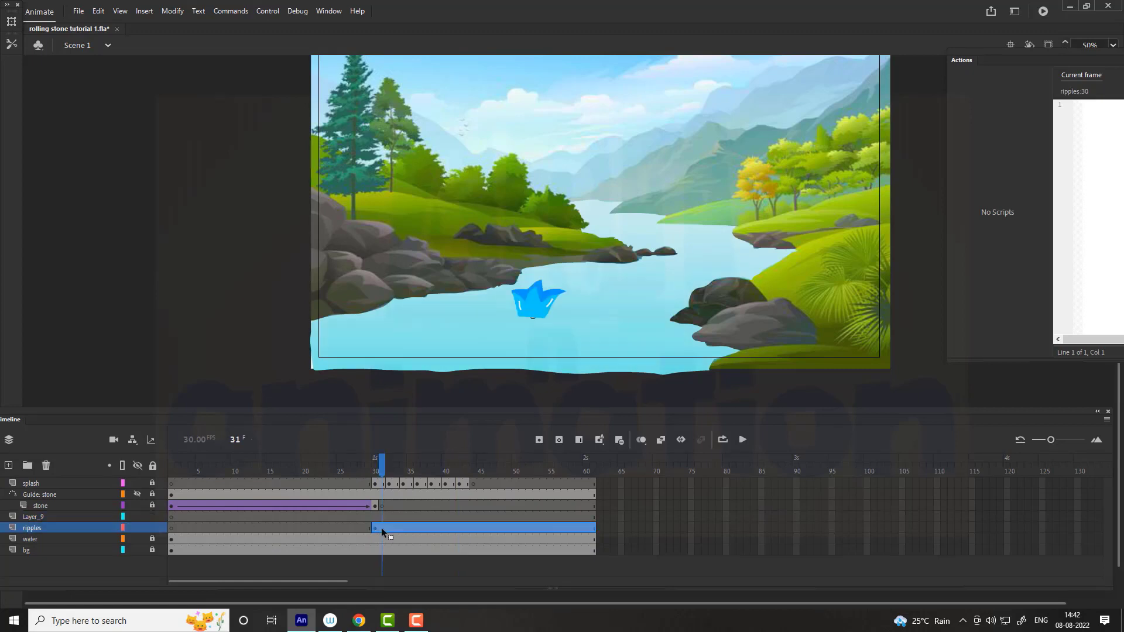
pyautogui.press('alt')
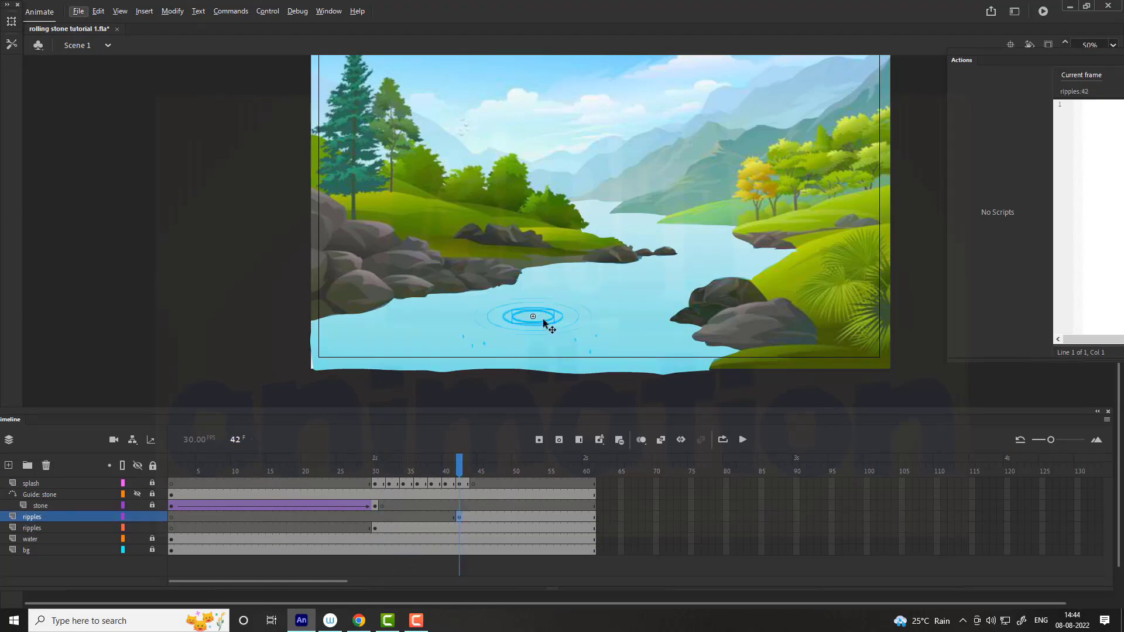
pyautogui.moveTo(553, 327); pyautogui.dragTo(474, 343)
pyautogui.moveTo(543, 318); pyautogui.dragTo(543, 318)
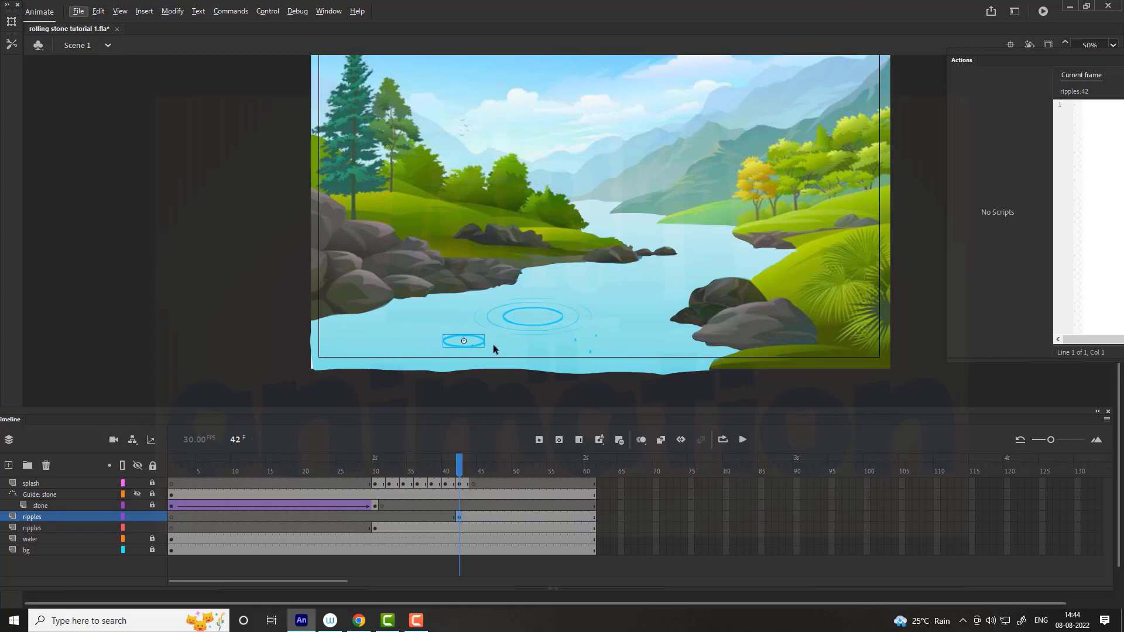
# Scale the copied ripple left of the splash to 80%, then by a further 90%.
pyautogui.hotkey('ctrl', 'alt', 's')
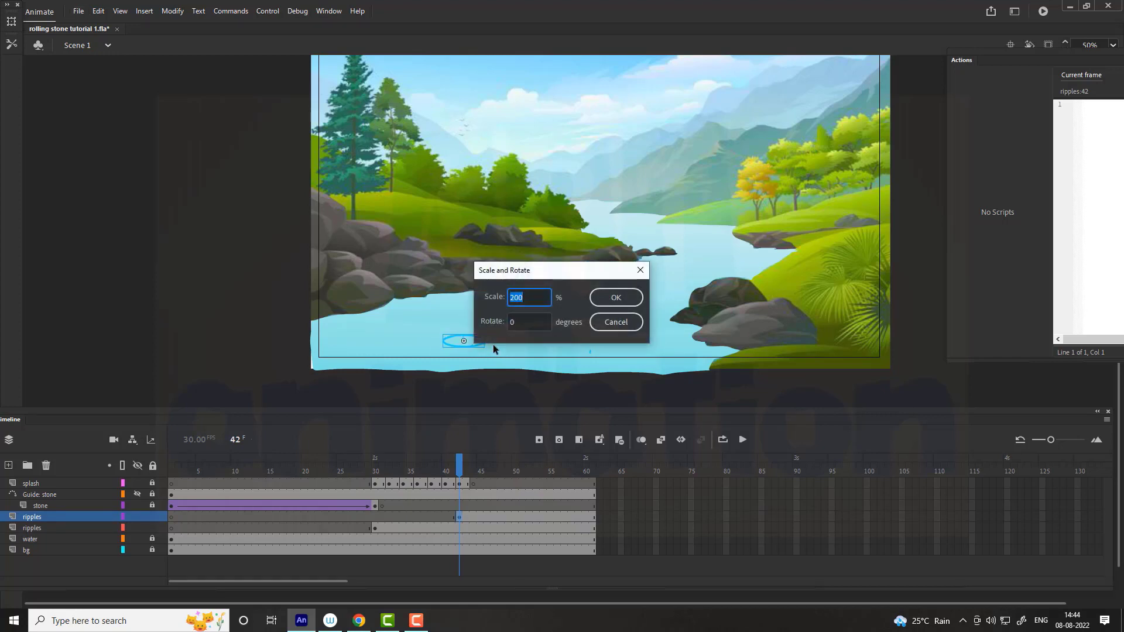
pyautogui.write('80')
pyautogui.press('Return')
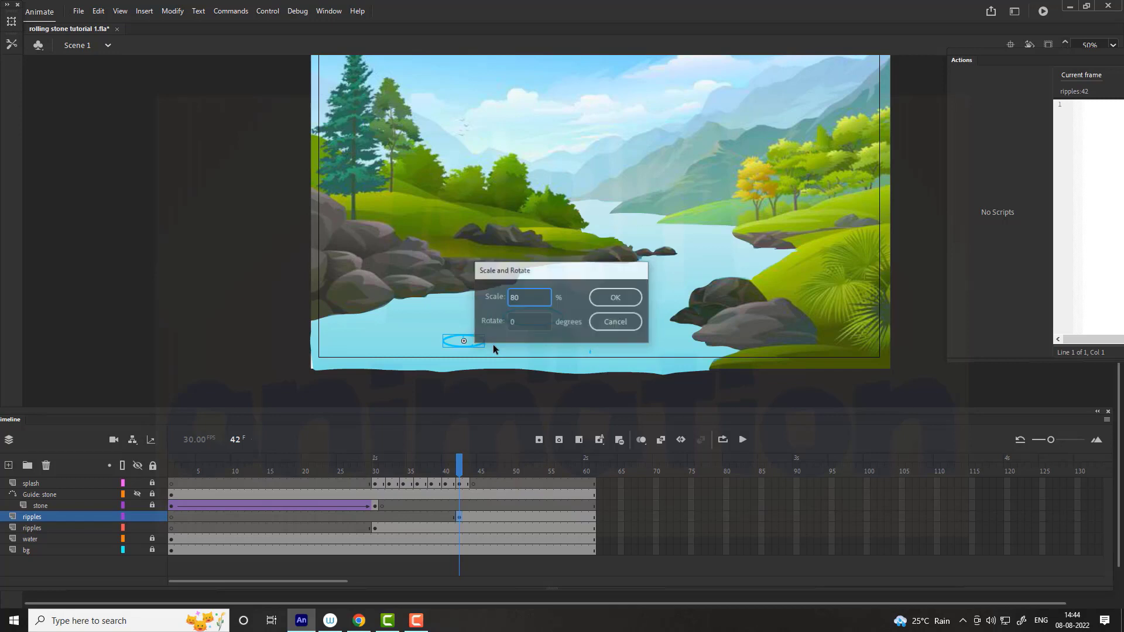
pyautogui.hotkey('ctrl', 'alt', 's')
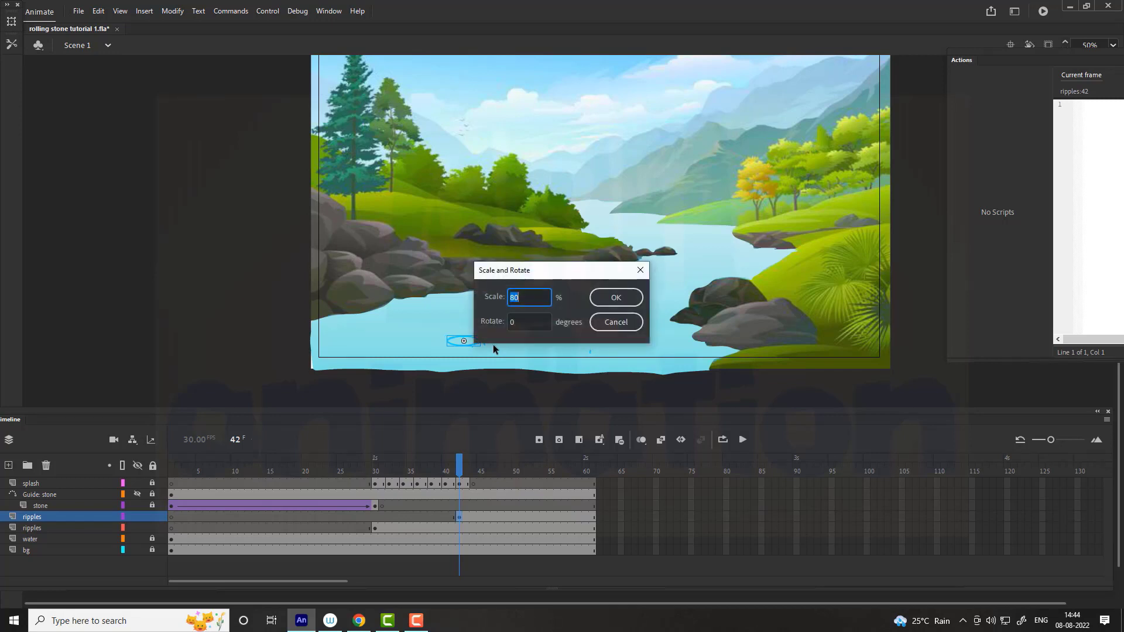
pyautogui.write('90')
pyautogui.press('Return')
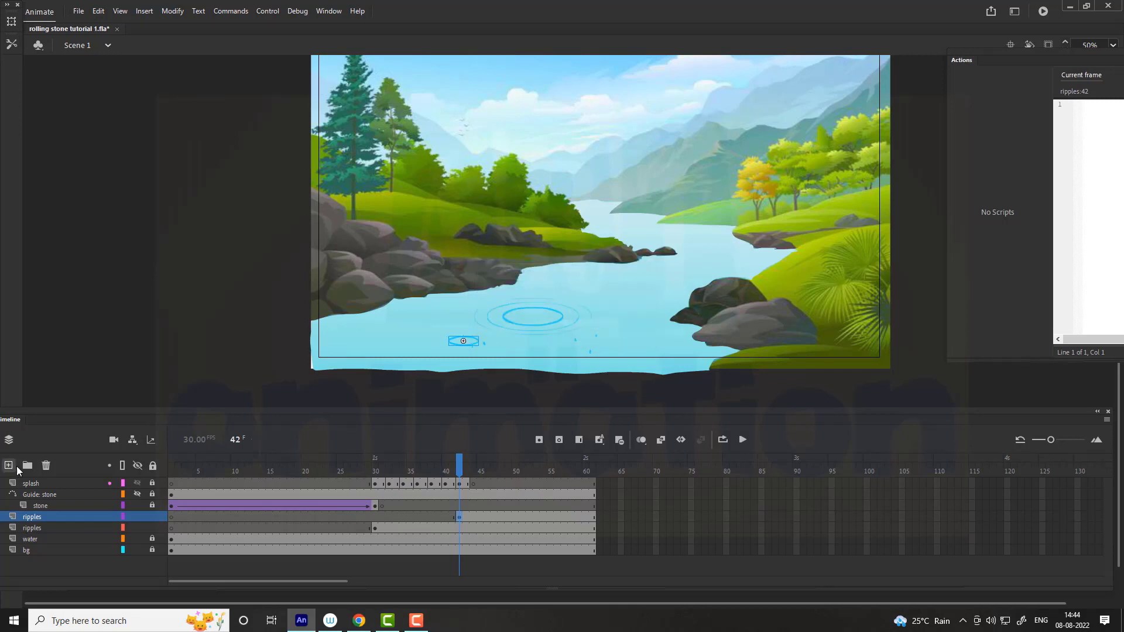
# Duplicate the small ripple onto a new layer at frame 42 and position the copy by the droplets right of the splash.
pyautogui.click(10, 465)
pyautogui.click(484, 528)
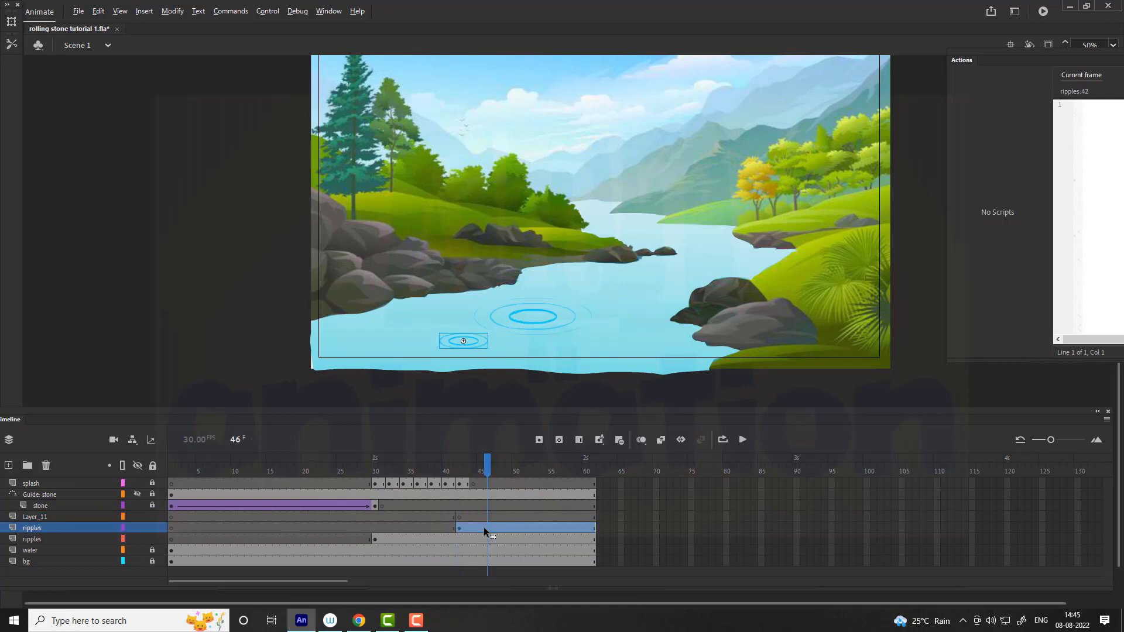
pyautogui.moveTo(483, 528); pyautogui.dragTo(484, 517)
pyautogui.moveTo(472, 342); pyautogui.dragTo(621, 353)
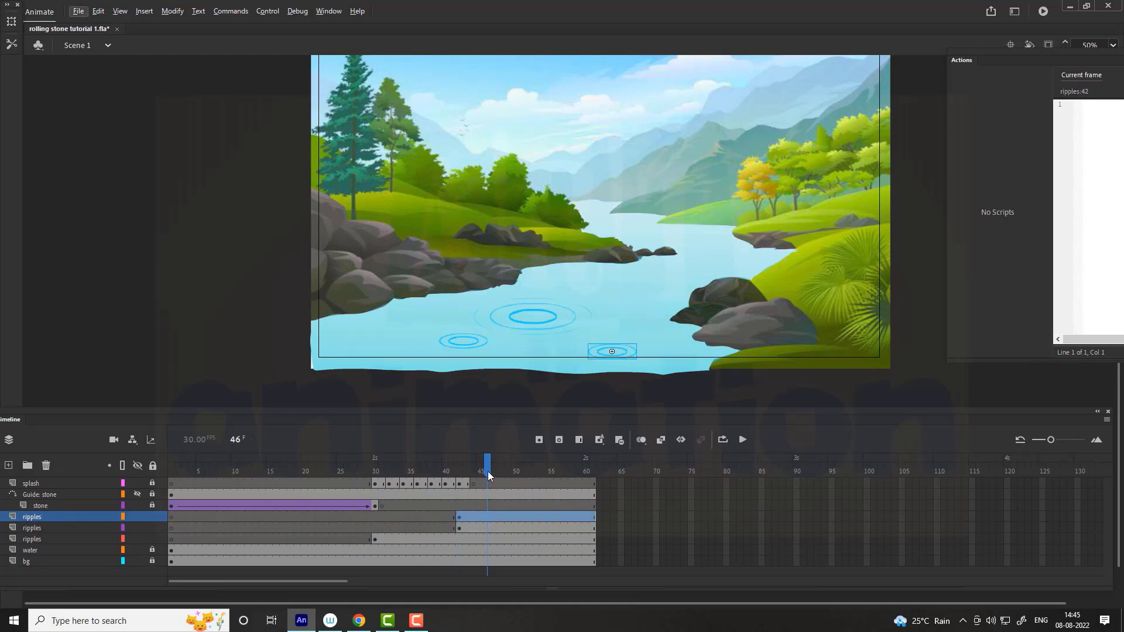
pyautogui.moveTo(489, 472); pyautogui.dragTo(460, 471)
pyautogui.moveTo(619, 352); pyautogui.dragTo(623, 351)
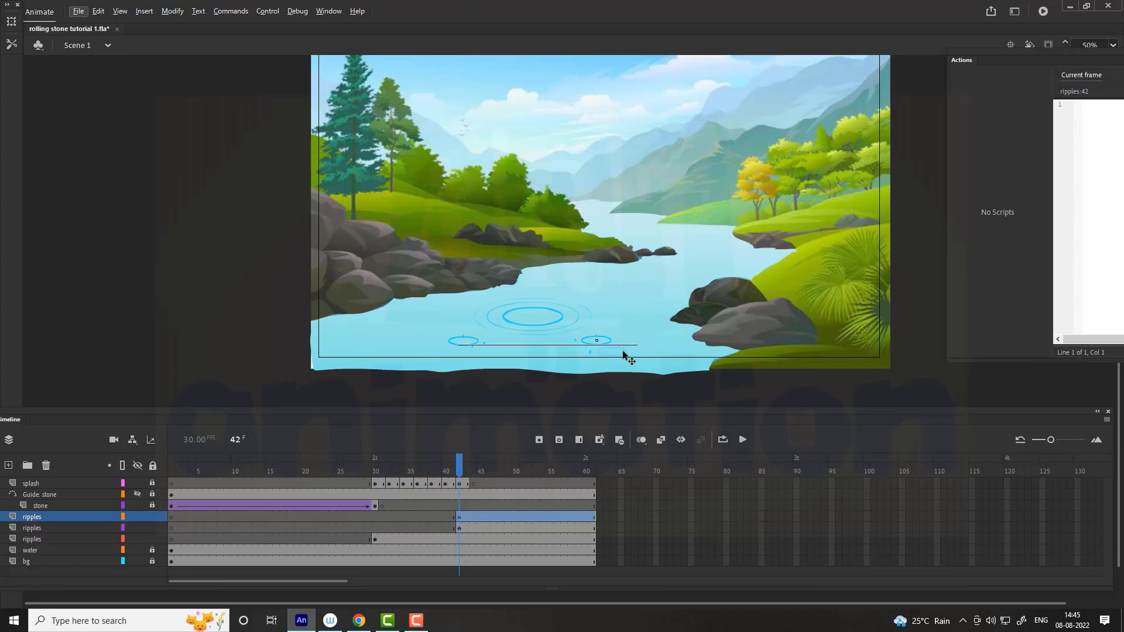
# Scale the ripple copy right of the splash to 70%.
pyautogui.hotkey('ctrl', 'alt', 's')
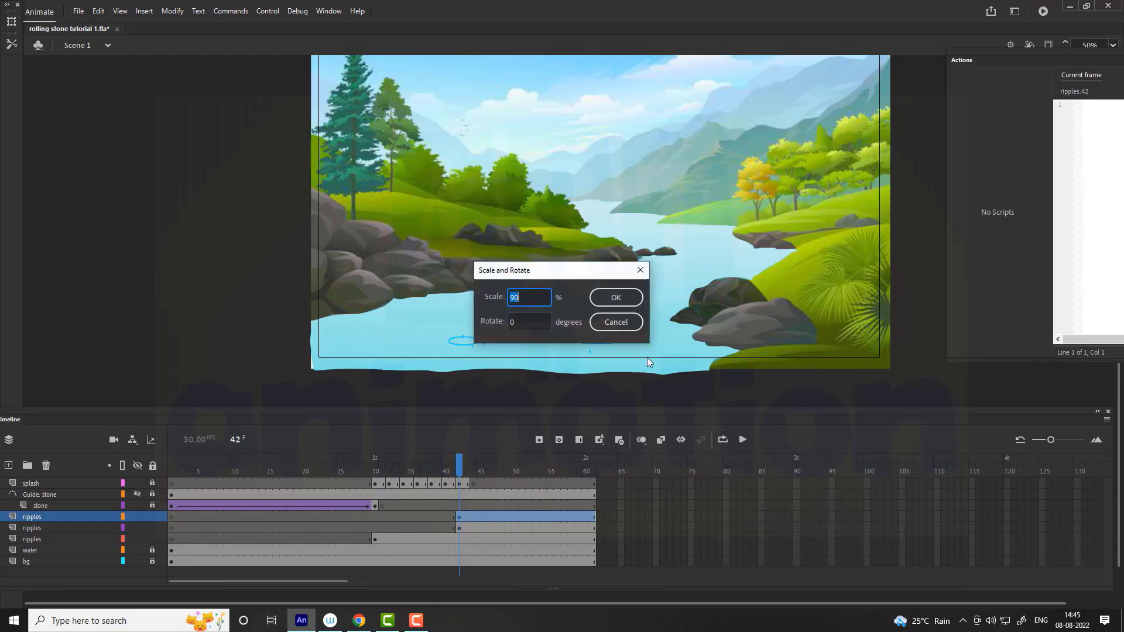
pyautogui.write('70')
pyautogui.press('Return')
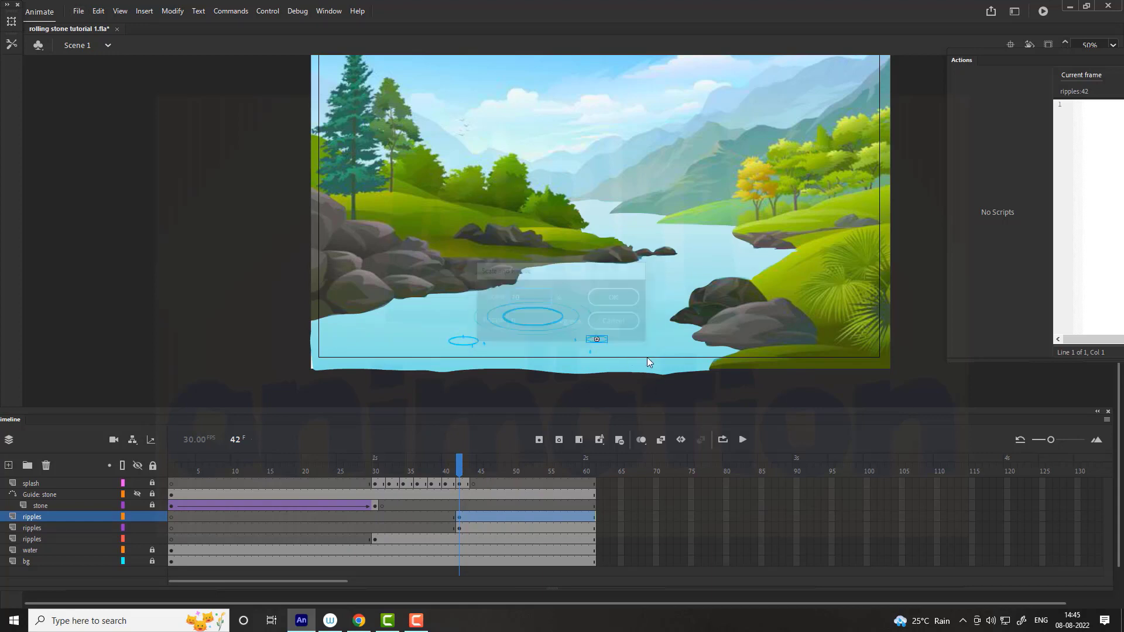
# Duplicate the smallest ripple onto another layer at frame 42 and place the copy just below and right of the left ripple.
pyautogui.click(8, 464)
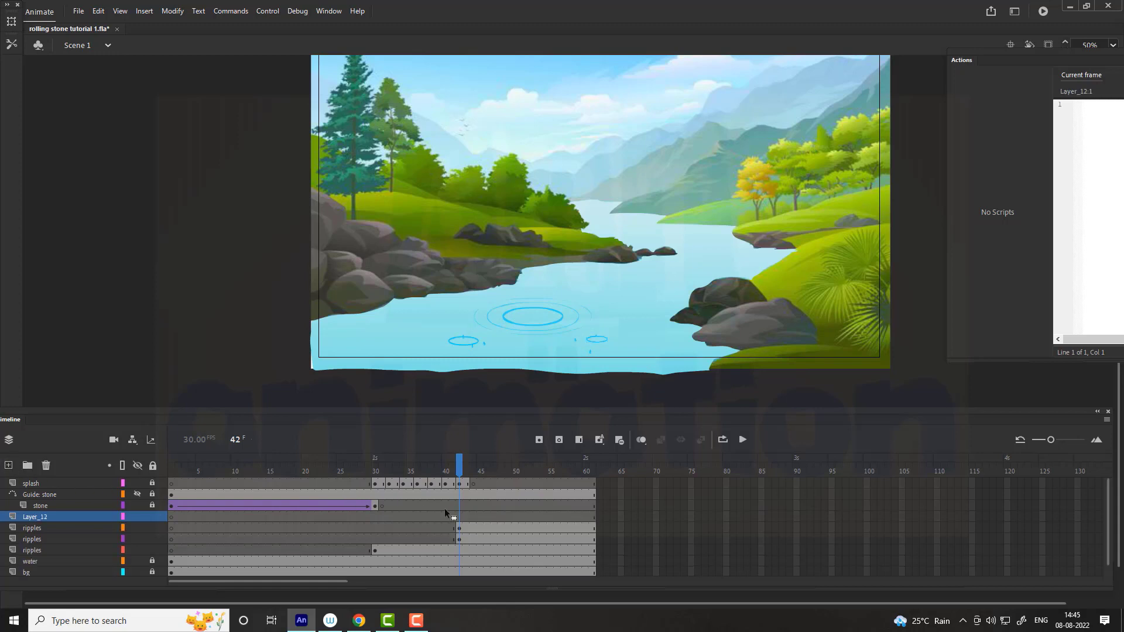
pyautogui.click(493, 528)
pyautogui.moveTo(493, 528); pyautogui.dragTo(492, 518)
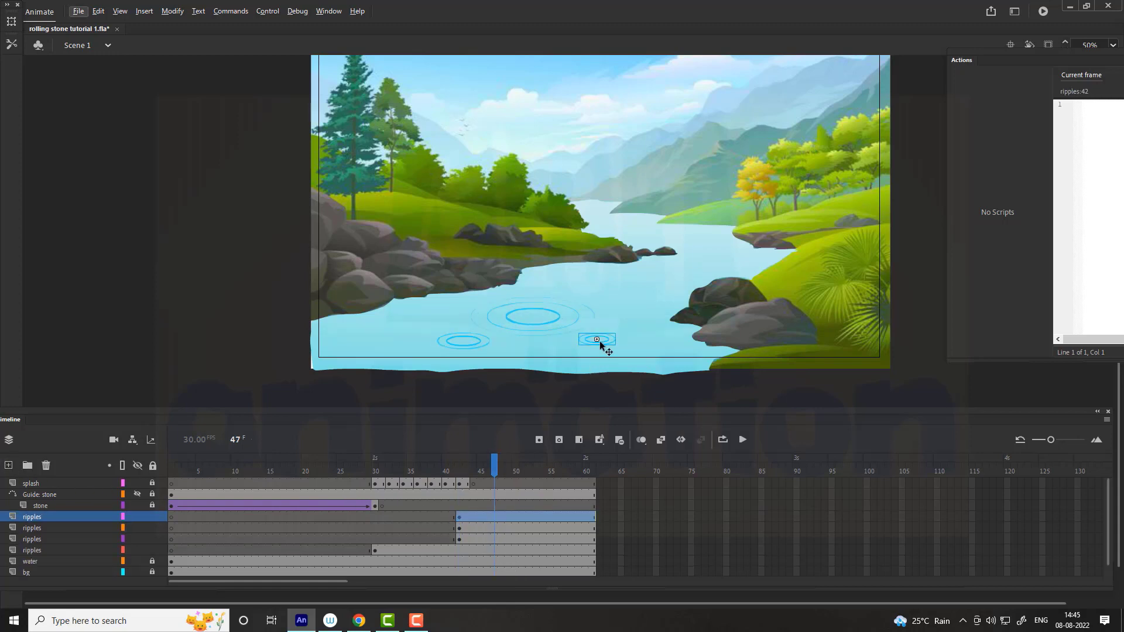
pyautogui.moveTo(602, 339); pyautogui.dragTo(556, 346)
pyautogui.moveTo(492, 469); pyautogui.dragTo(473, 469)
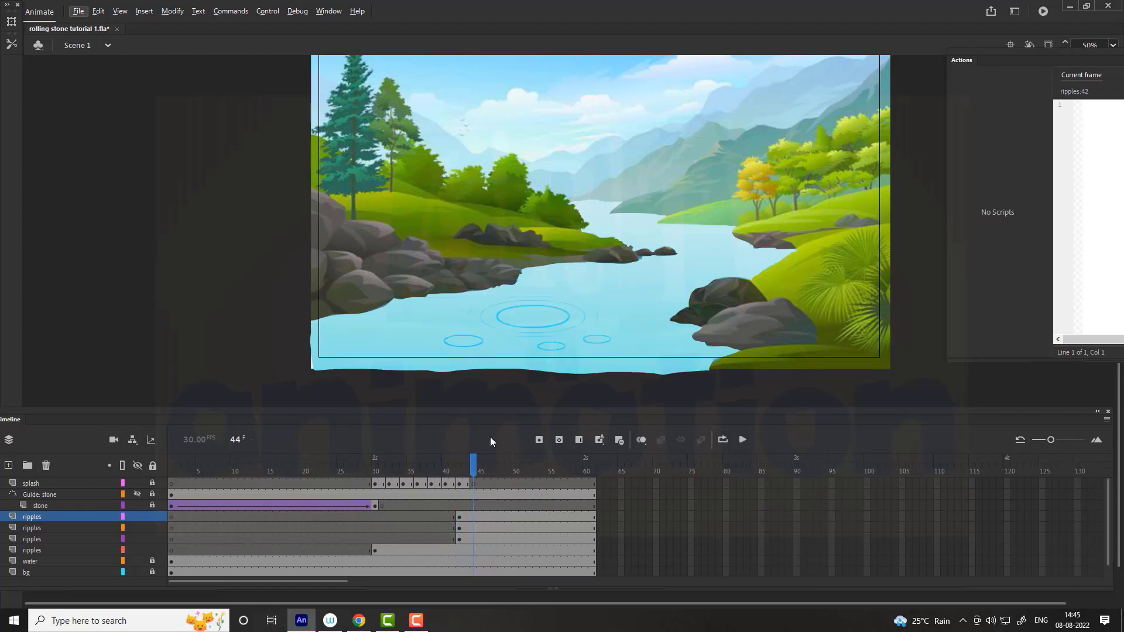
pyautogui.press(',')
pyautogui.press(',')
pyautogui.moveTo(552, 352); pyautogui.dragTo(485, 354)
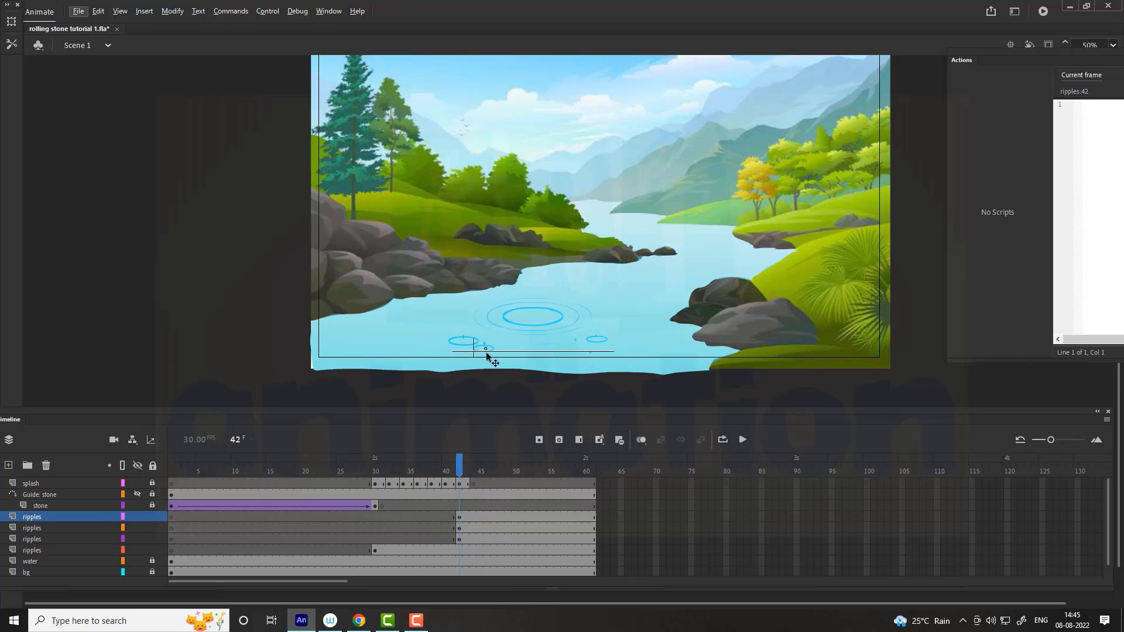
# Duplicate the smallest ripple onto a new layer at frame 42, place the copy just left of its original, and scale it to 70%.
pyautogui.click(8, 466)
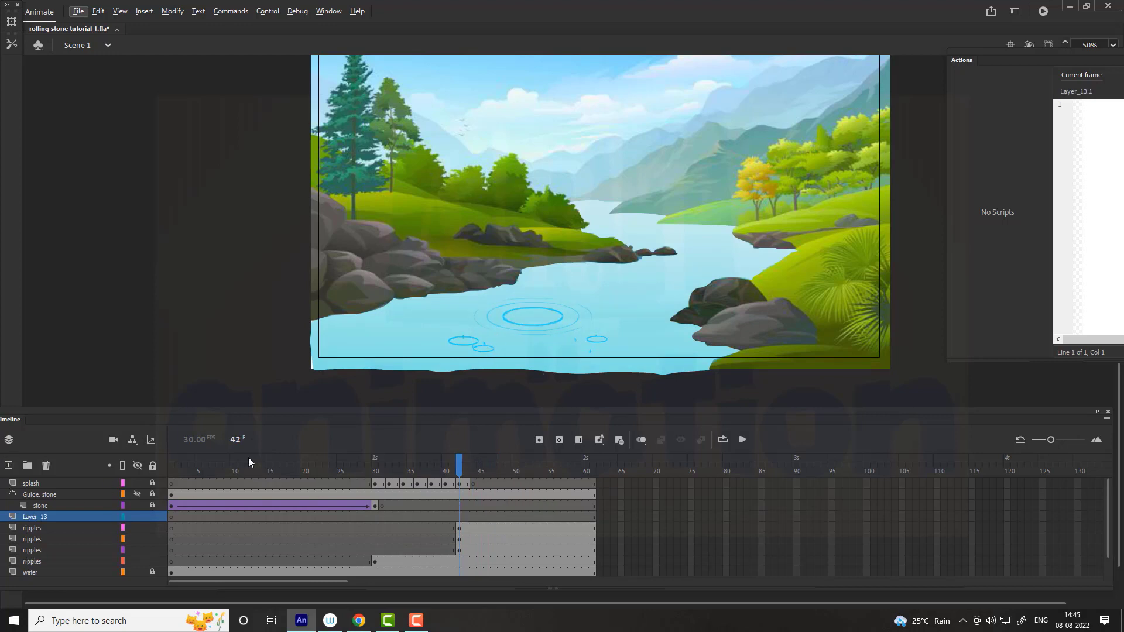
pyautogui.click(465, 528)
pyautogui.moveTo(465, 529); pyautogui.dragTo(474, 517)
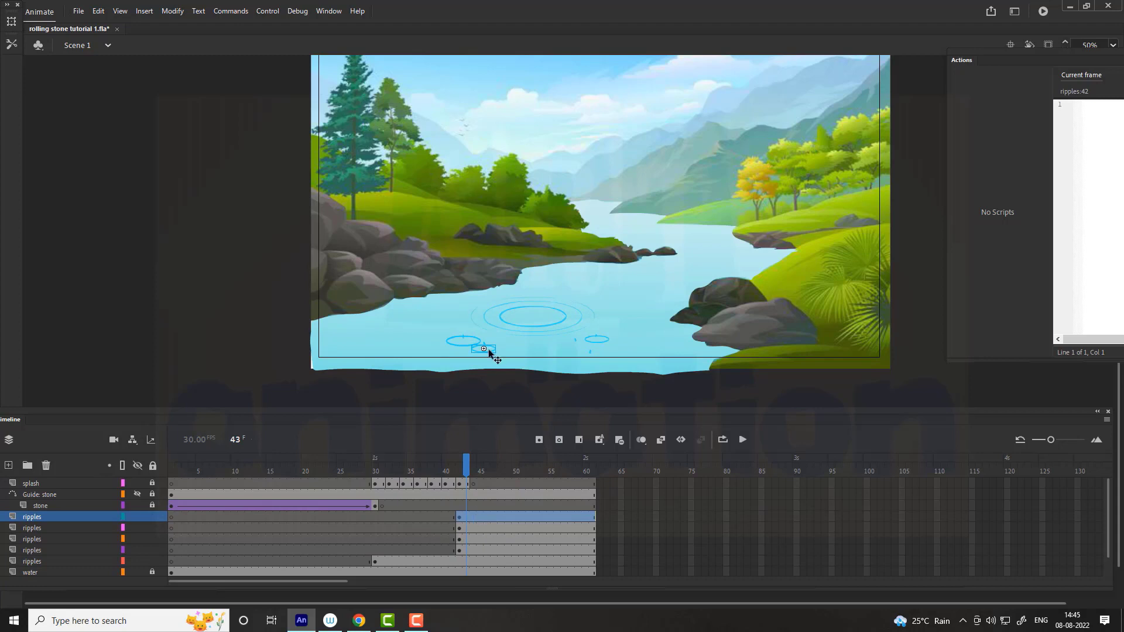
pyautogui.moveTo(488, 349)
pyautogui.mouseDown()
pyautogui.moveTo(527, 354)
pyautogui.moveTo(470, 351)
pyautogui.mouseUp()
pyautogui.hotkey('ctrl', 'alt', 's')
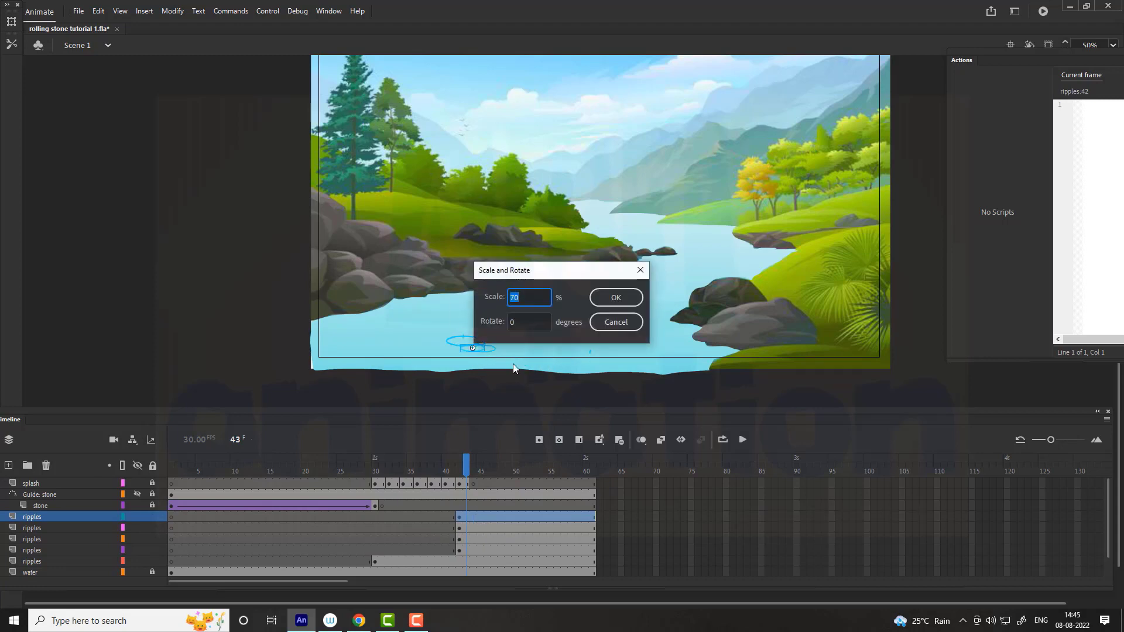
pyautogui.write('70')
pyautogui.press('Return')
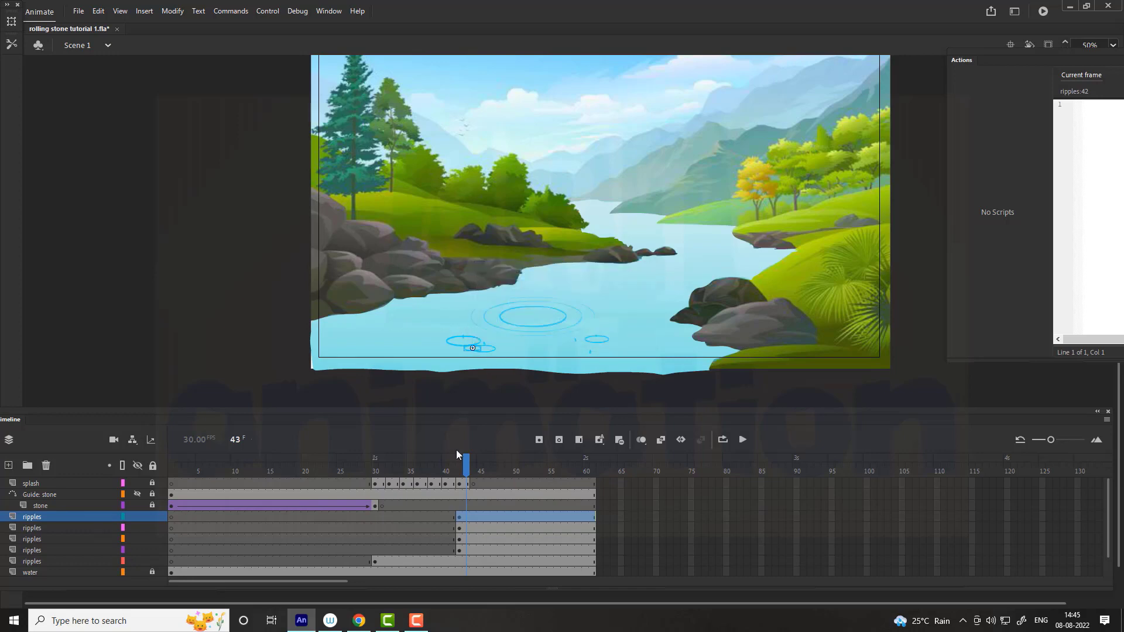
# Duplicate the newest ripple onto another layer at frame 42, move the copy just below and left of the right-hand ripple, and scale it to 120%.
pyautogui.click(8, 465)
pyautogui.click(470, 527)
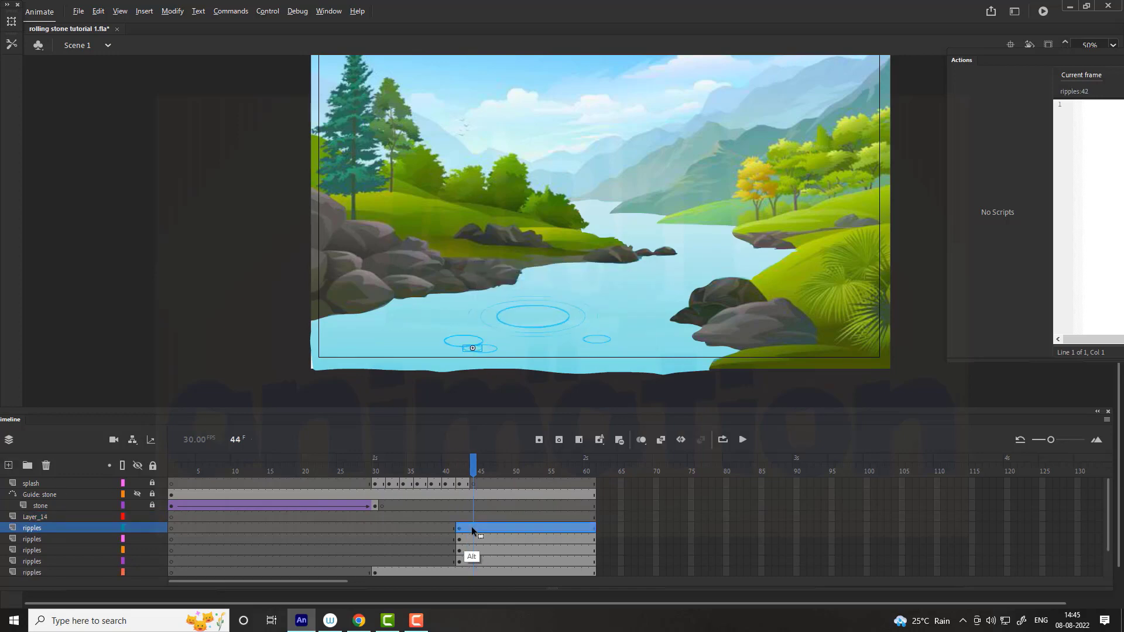
pyautogui.moveTo(472, 527); pyautogui.dragTo(472, 517)
pyautogui.moveTo(476, 351); pyautogui.dragTo(580, 351)
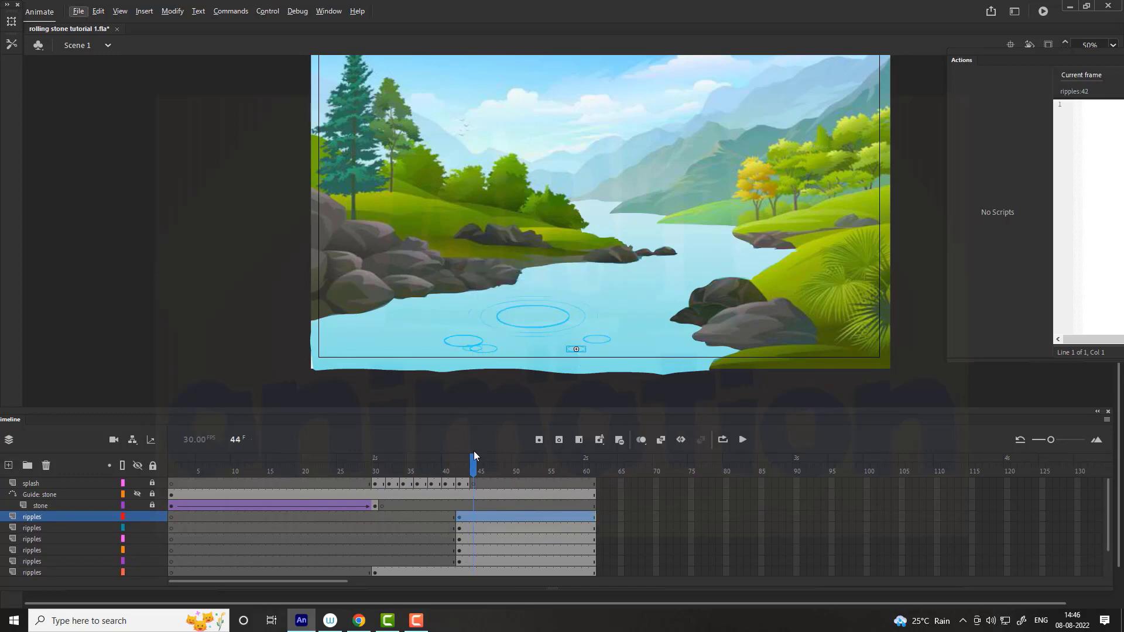
pyautogui.moveTo(473, 458); pyautogui.dragTo(460, 457)
pyautogui.click(578, 349)
pyautogui.hotkey('ctrl', 'alt', 's')
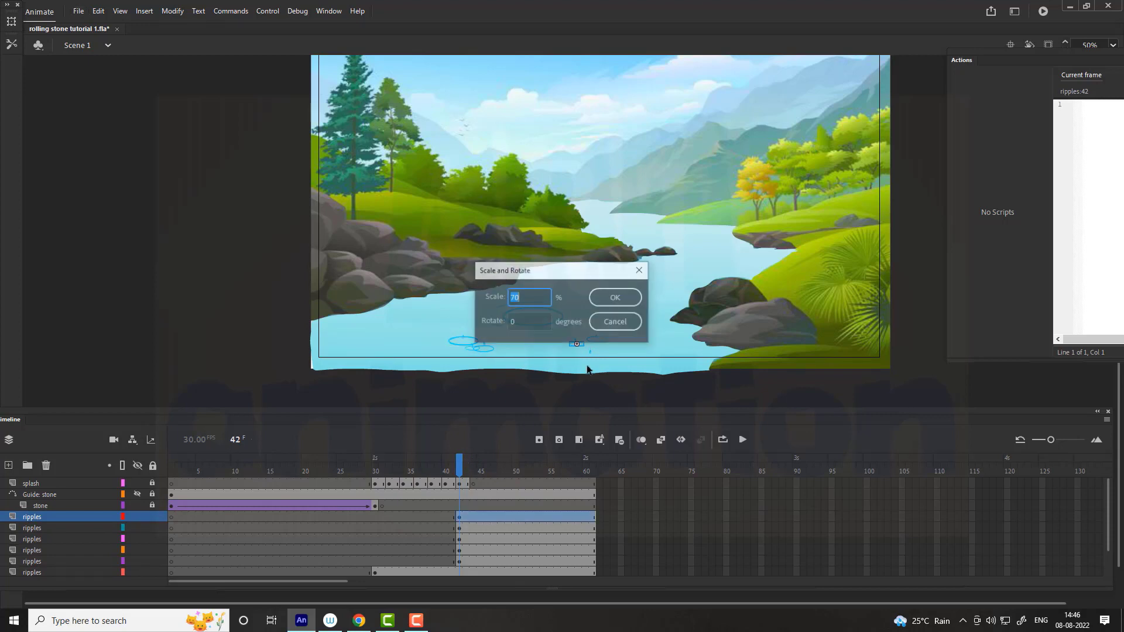
pyautogui.write('120')
pyautogui.press('Return')
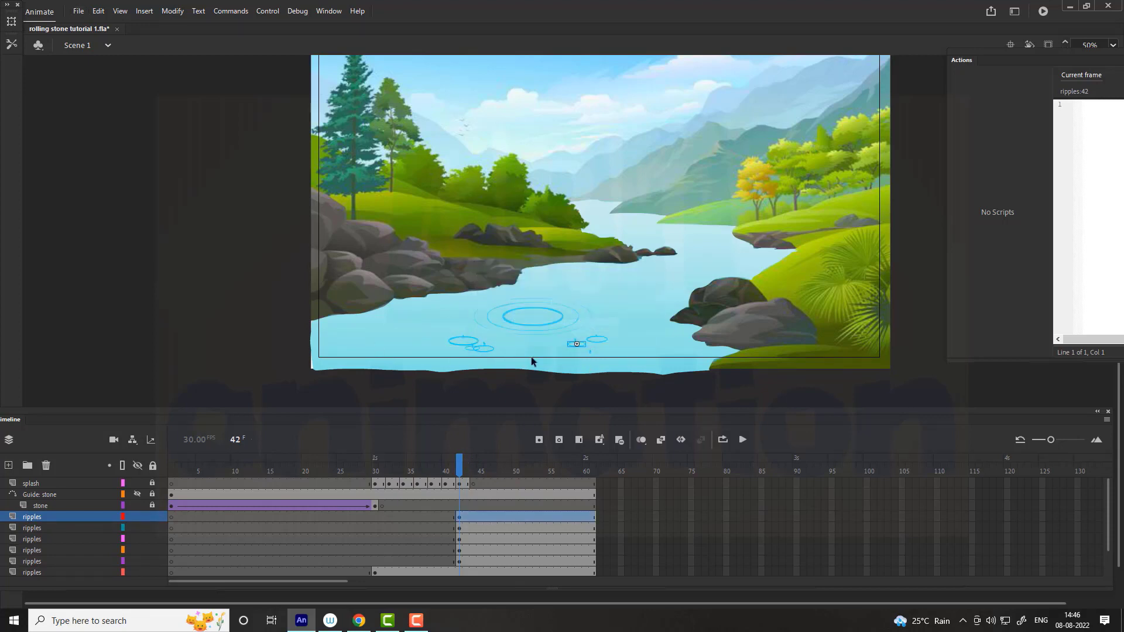
# Duplicate that right-side ripple onto a further layer at frame 42, place the copy slightly below and right of it, and scale it to 130%.
pyautogui.click(8, 465)
pyautogui.click(470, 527)
pyautogui.moveTo(470, 526); pyautogui.dragTo(472, 517)
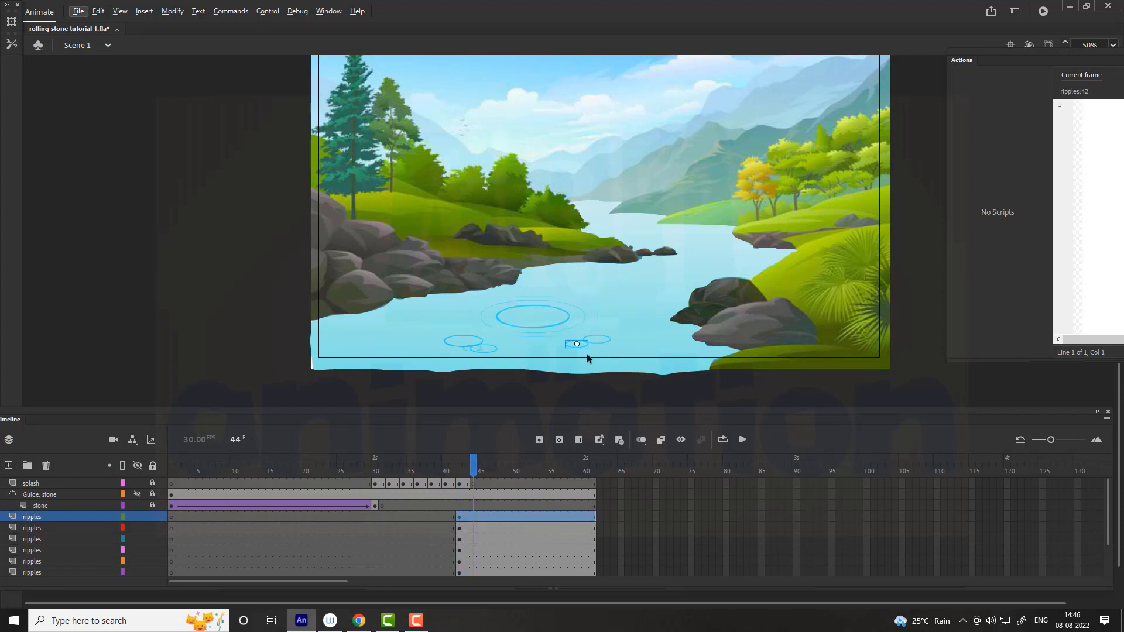
pyautogui.moveTo(474, 456); pyautogui.dragTo(459, 460)
pyautogui.click(458, 519)
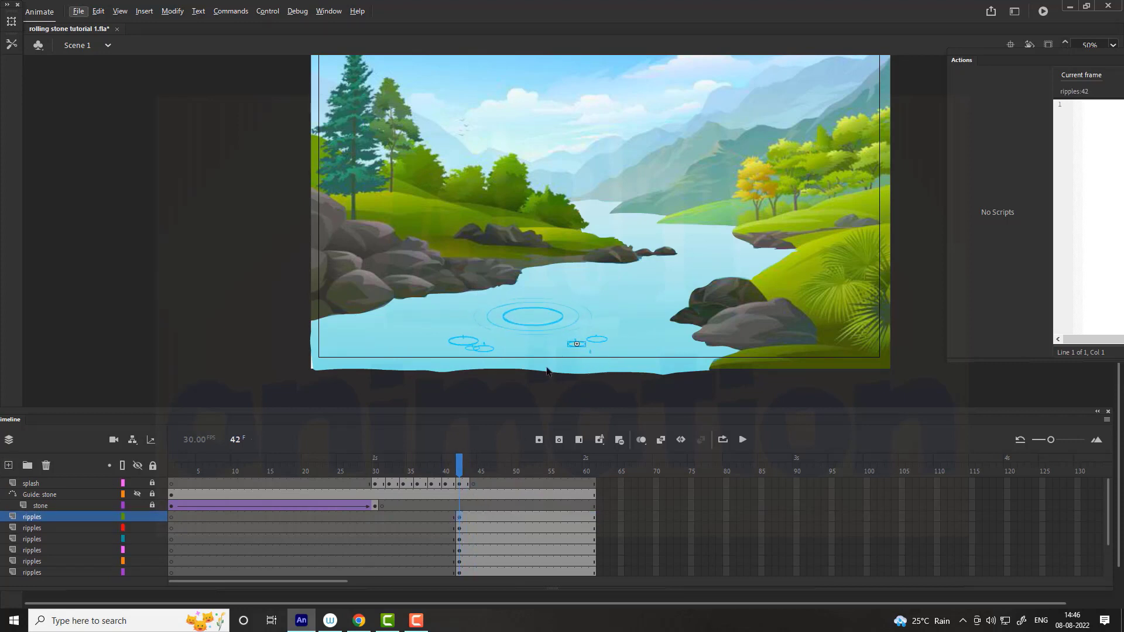
pyautogui.moveTo(579, 345); pyautogui.dragTo(591, 355)
pyautogui.hotkey('ctrl', 'alt', 's')
pyautogui.write('130')
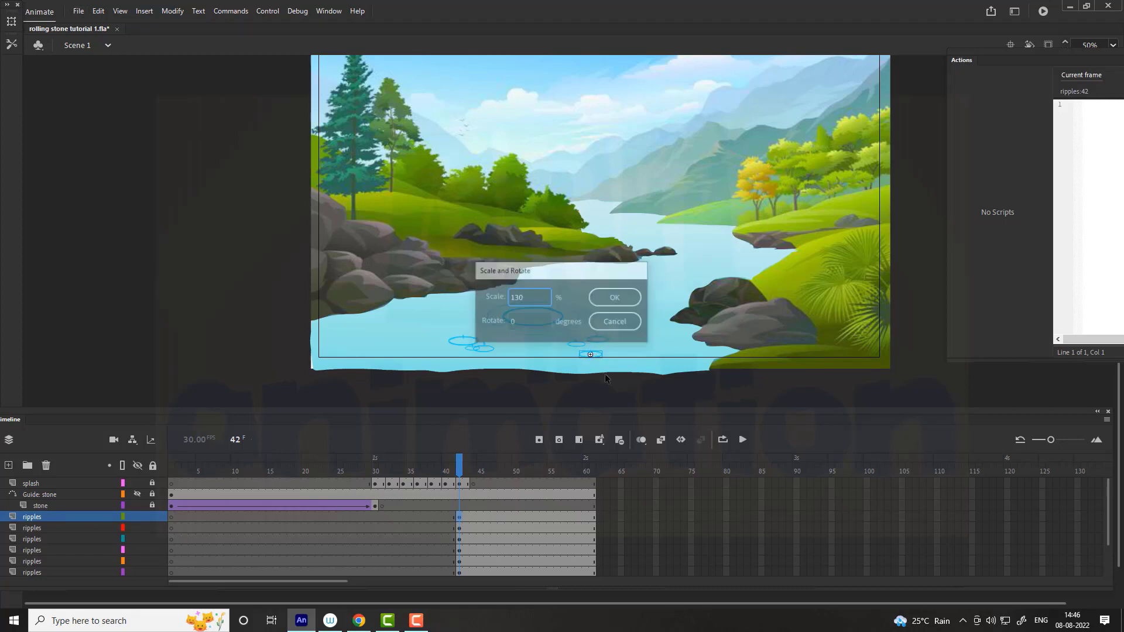
pyautogui.press('Return')
pyautogui.click(465, 463)
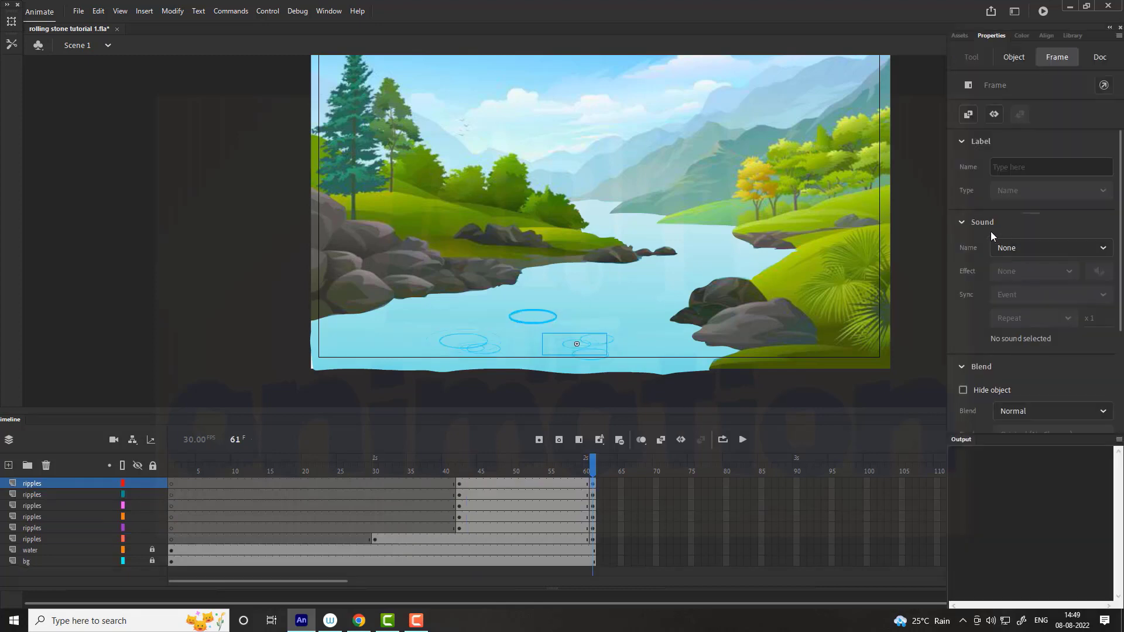
# At frame 61, apply an Alpha color effect of 0% to the ripples on the red and teal ripples layers.
pyautogui.click(1016, 57)
pyautogui.click(1015, 299)
pyautogui.click(989, 388)
pyautogui.moveTo(983, 333); pyautogui.dragTo(978, 332)
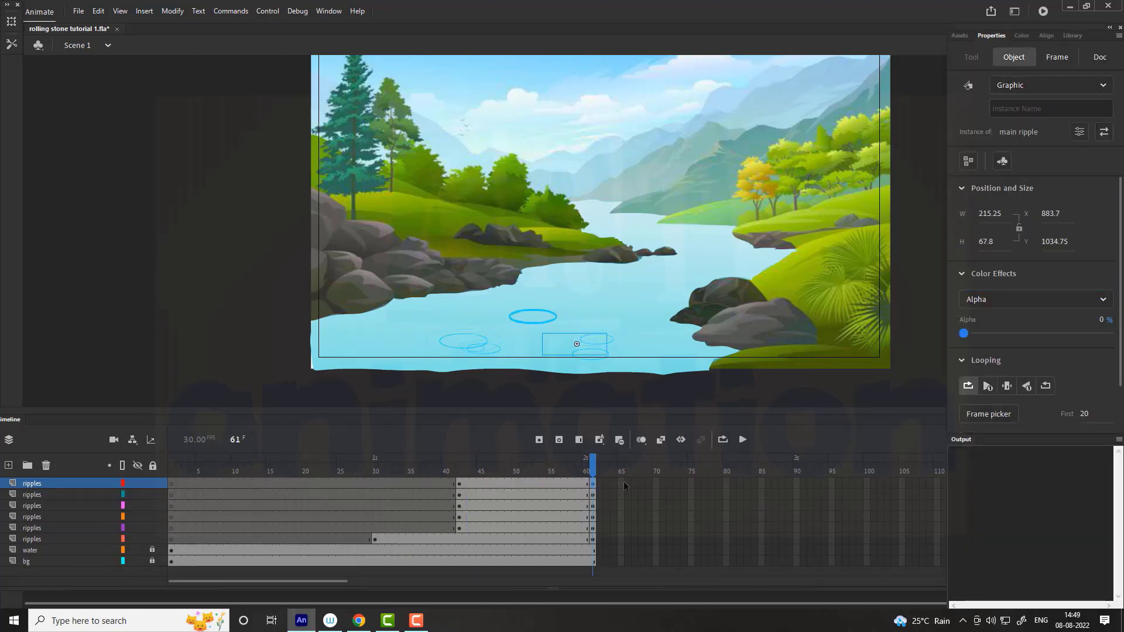
pyautogui.click(592, 495)
pyautogui.click(1012, 299)
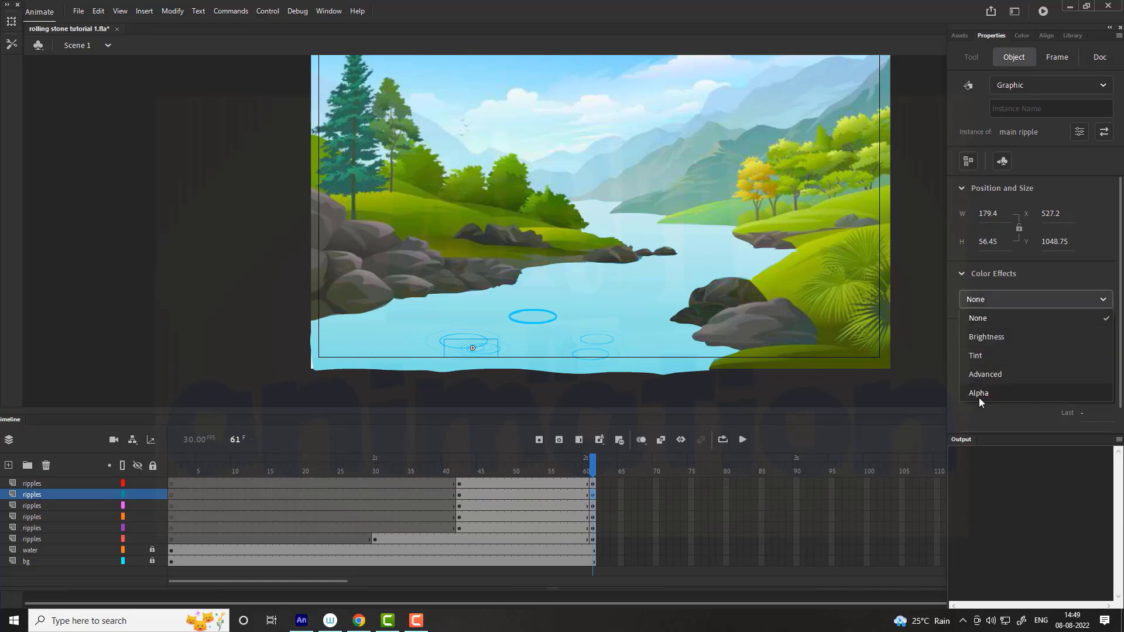
pyautogui.click(979, 395)
# Set the Alpha color effect to 0% at frame 61 for the ripples on the pink and orange ripples layers.
pyautogui.click(593, 505)
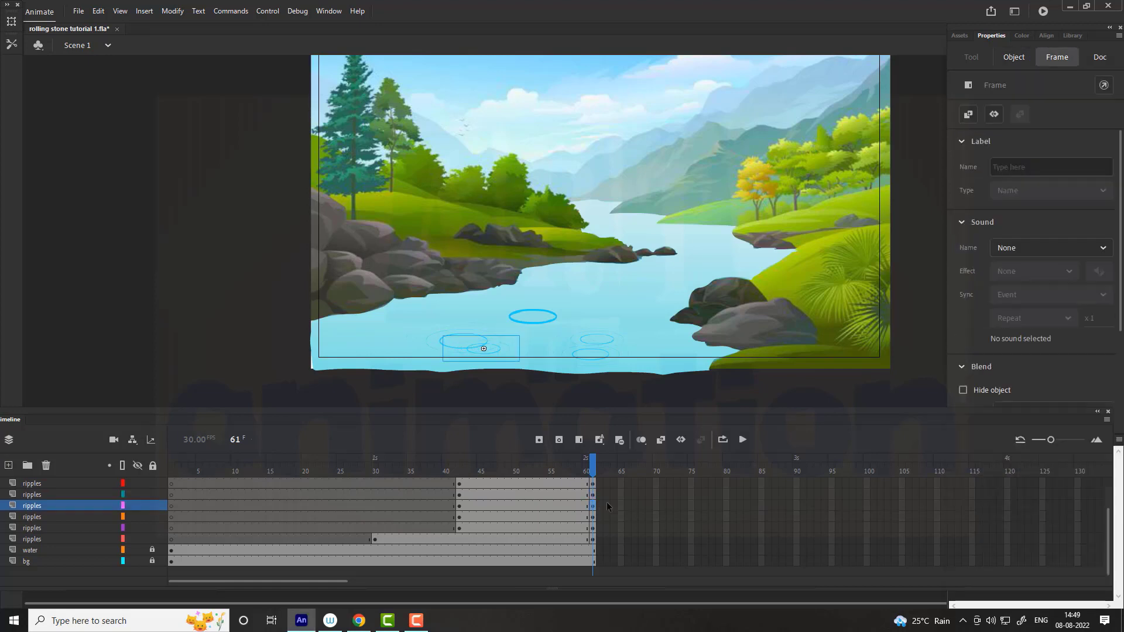
pyautogui.click(1014, 57)
pyautogui.click(1012, 299)
pyautogui.click(978, 392)
pyautogui.click(964, 333)
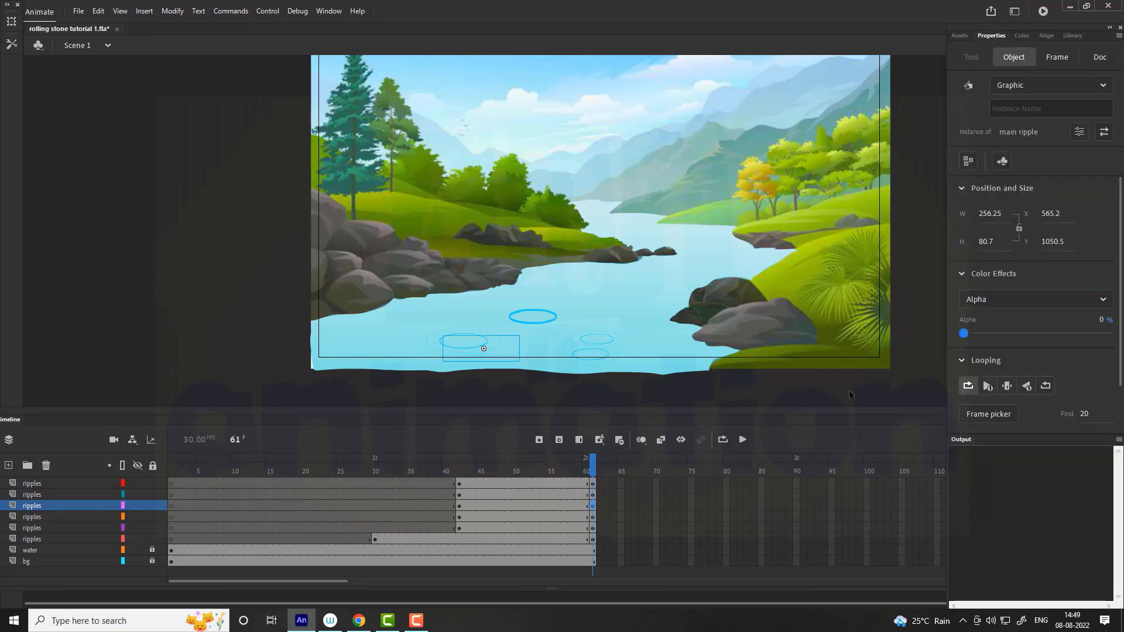
pyautogui.click(593, 517)
pyautogui.click(1014, 57)
pyautogui.click(1011, 299)
pyautogui.click(978, 384)
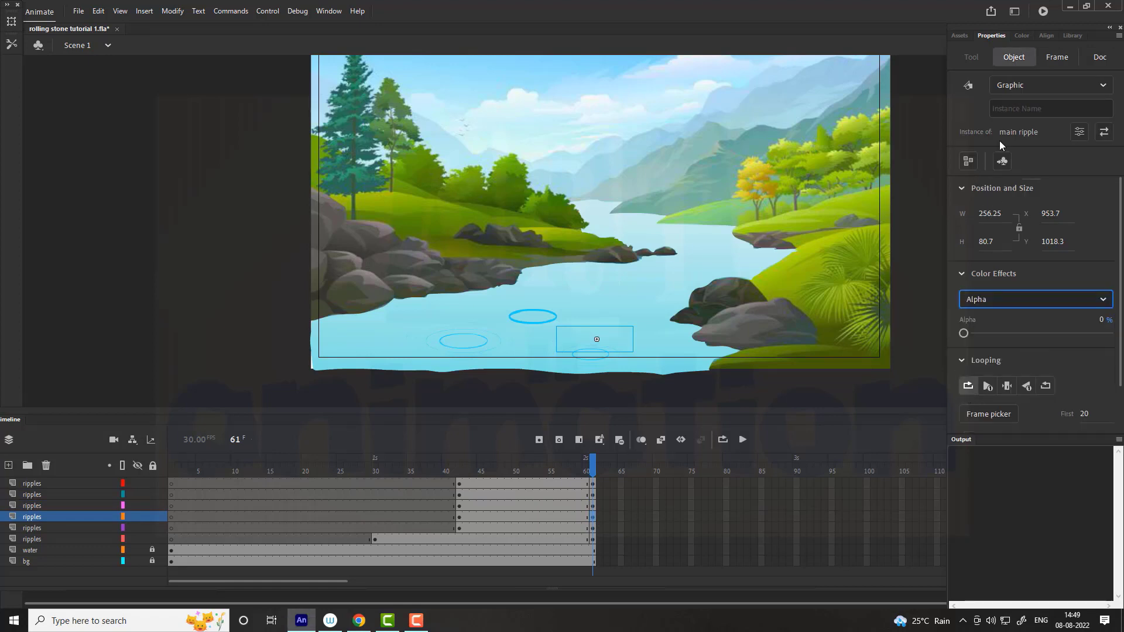
# Set Alpha to 0% at frame 61 for the large left ripple on the purple layer and the main ripple at the splash.
pyautogui.click(592, 528)
pyautogui.click(1007, 54)
pyautogui.click(1012, 299)
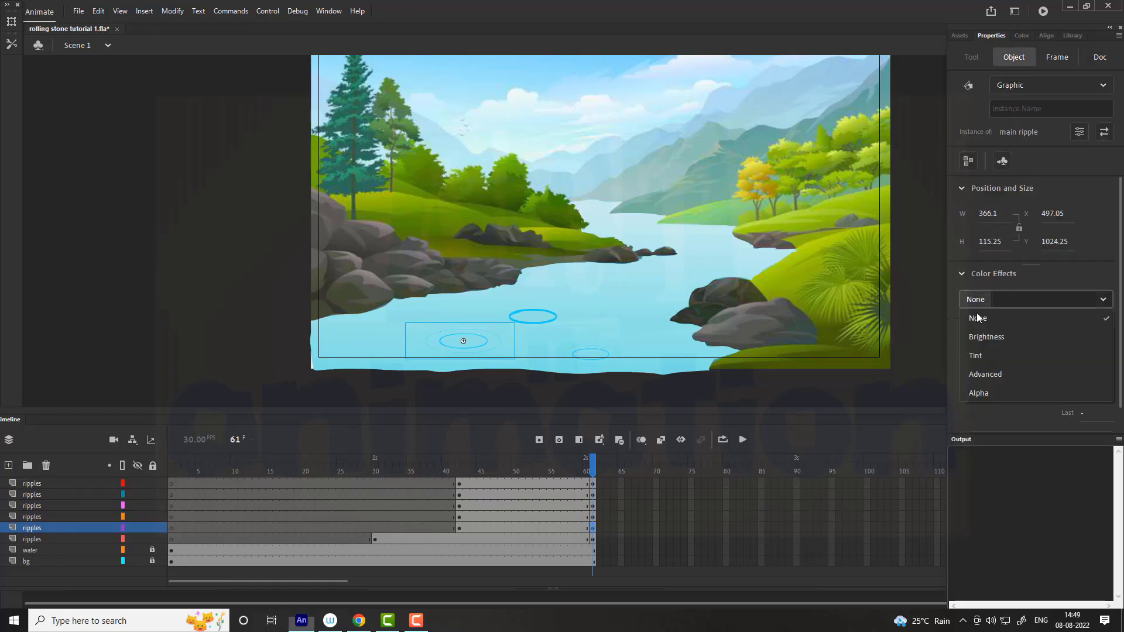
pyautogui.click(977, 320)
pyautogui.click(964, 333)
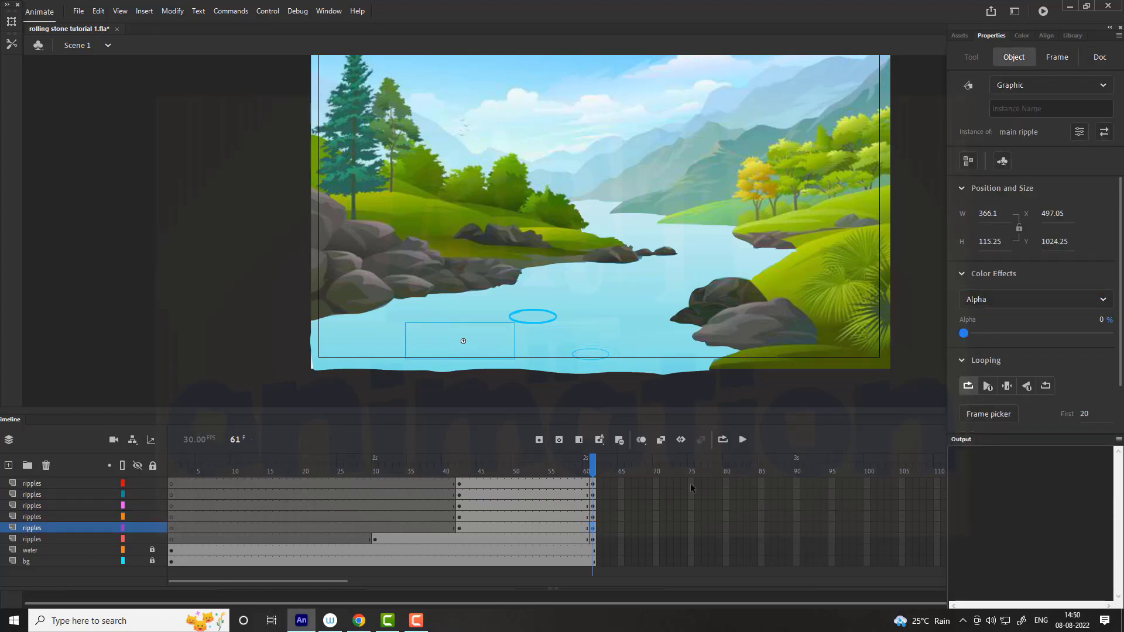
pyautogui.click(592, 539)
pyautogui.click(1008, 54)
pyautogui.click(1011, 299)
pyautogui.click(977, 319)
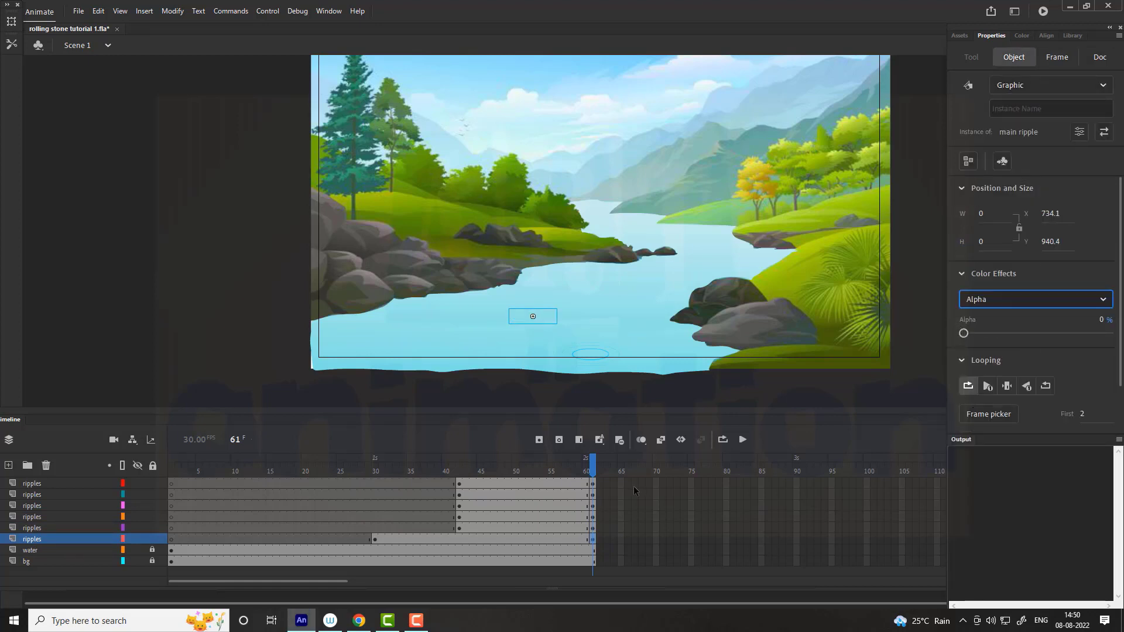
# Create classic tweens across all six ripples layers up to their keyframes at frame 61.
pyautogui.click(515, 484)
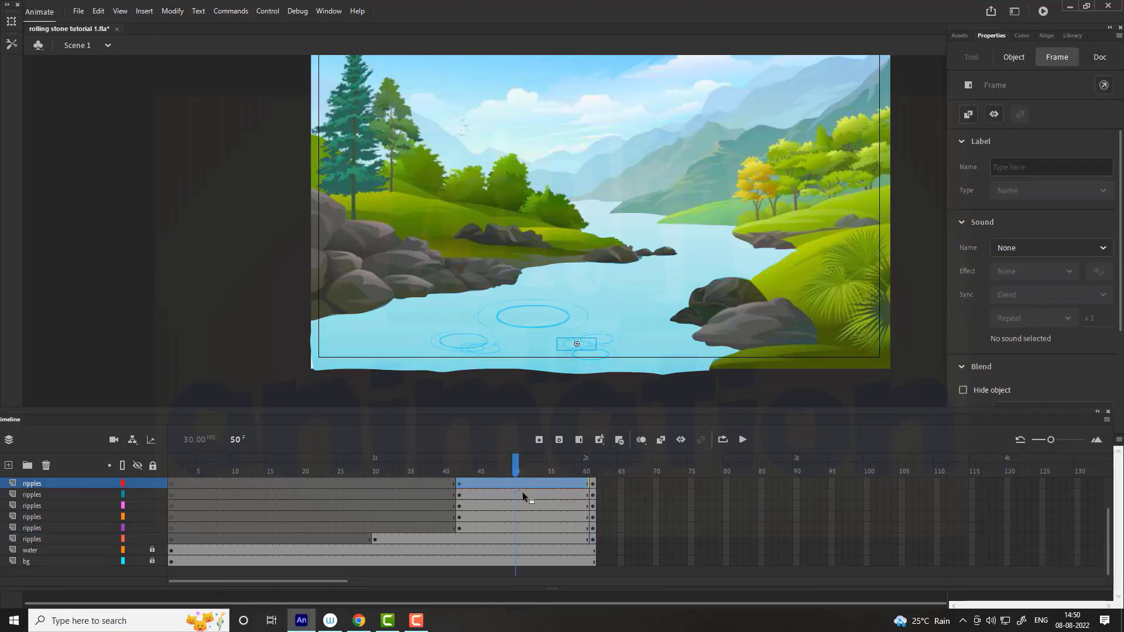
pyautogui.keyDown('shift'); pyautogui.click(511, 540); pyautogui.keyUp('shift')
pyautogui.rightClick(482, 539)
pyautogui.click(553, 199)
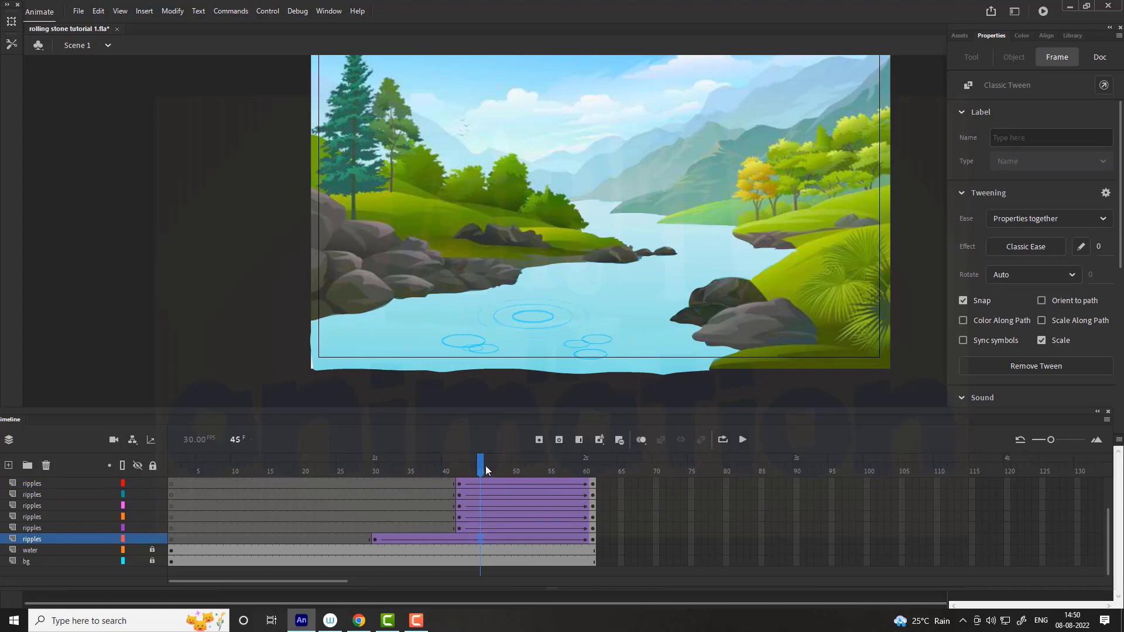
# Scrub through the ripple fade-out to frame 61 and test the movie to review the full animation.
pyautogui.moveTo(480, 464); pyautogui.dragTo(593, 464)
pyautogui.hotkey('ctrl', 'Return')
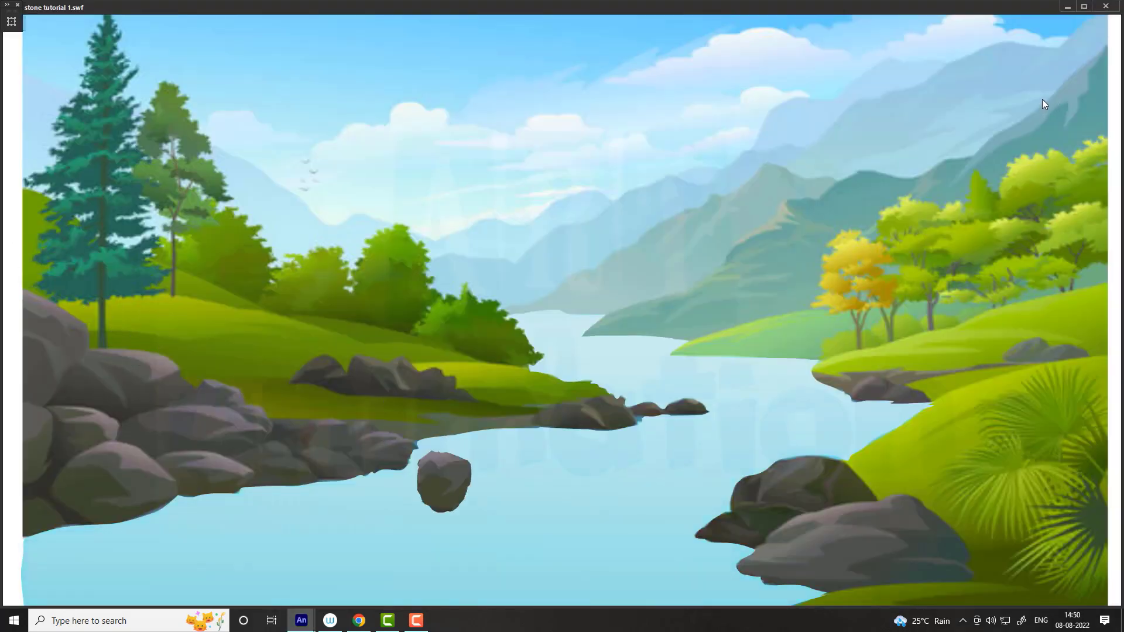